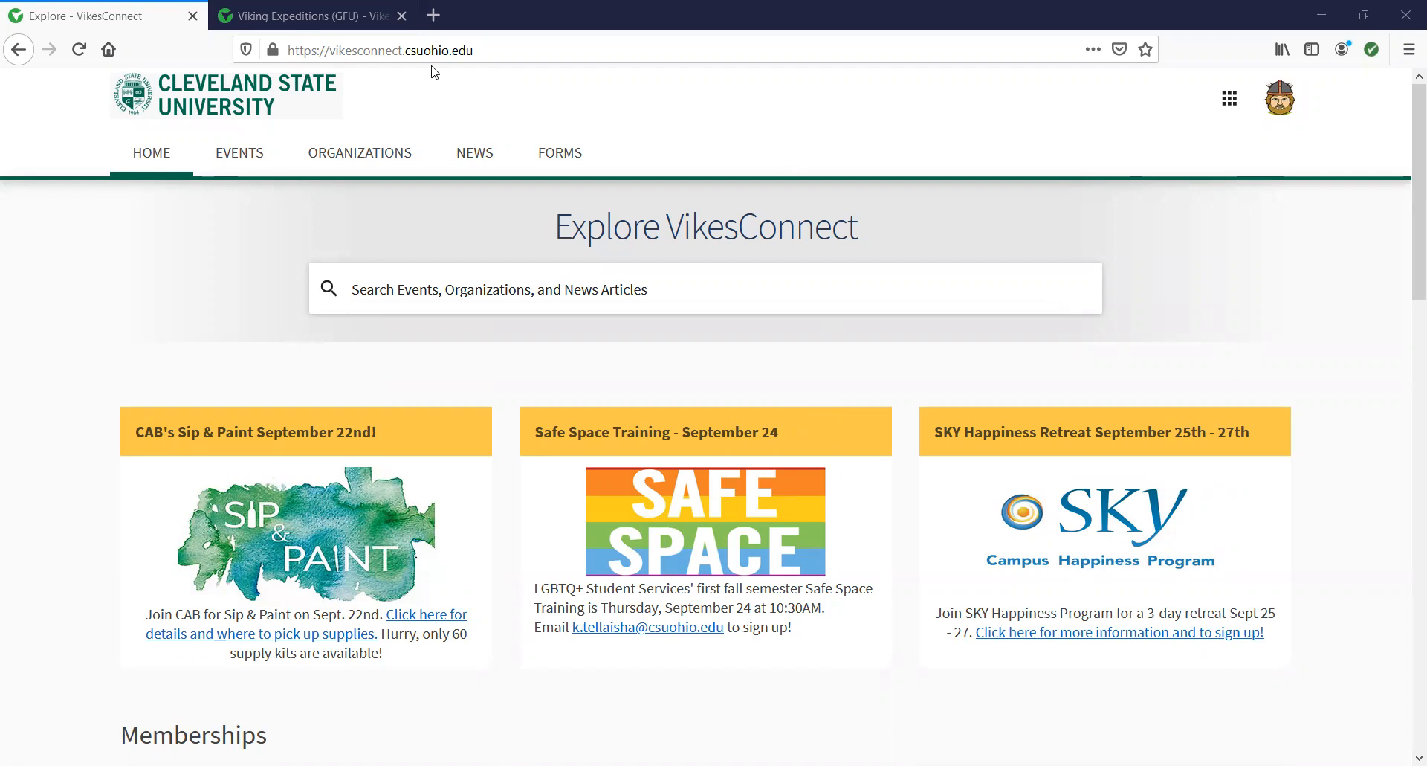
Scroll to Memberships on the home page and open The Fictional Organization card.
{"action": "scroll", "coordinate": [726, 317], "scroll_direction": "down", "scroll_amount": 3}
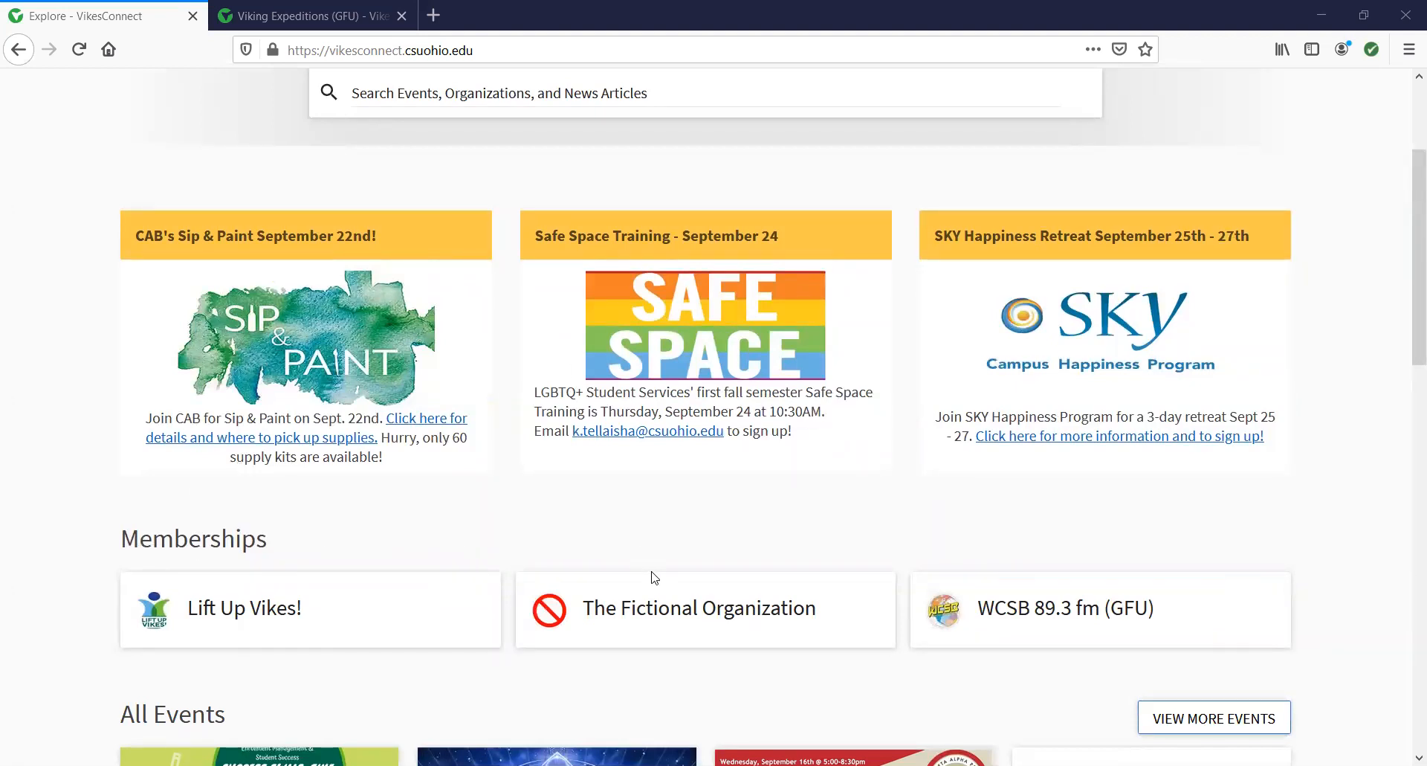
{"action": "left_click", "coordinate": [677, 614]}
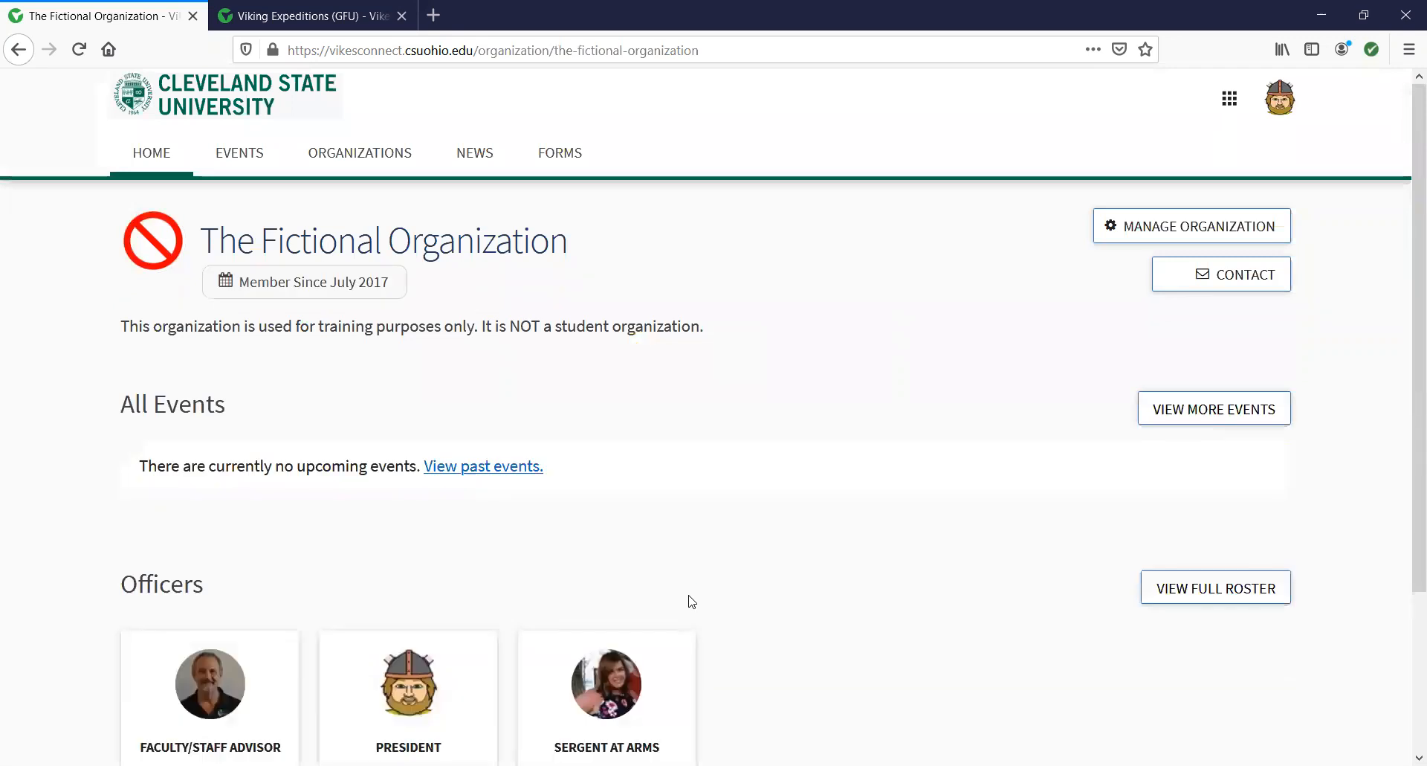
Open Manage Organization and expand the side menu of organization tools.
{"action": "left_click", "coordinate": [1168, 233]}
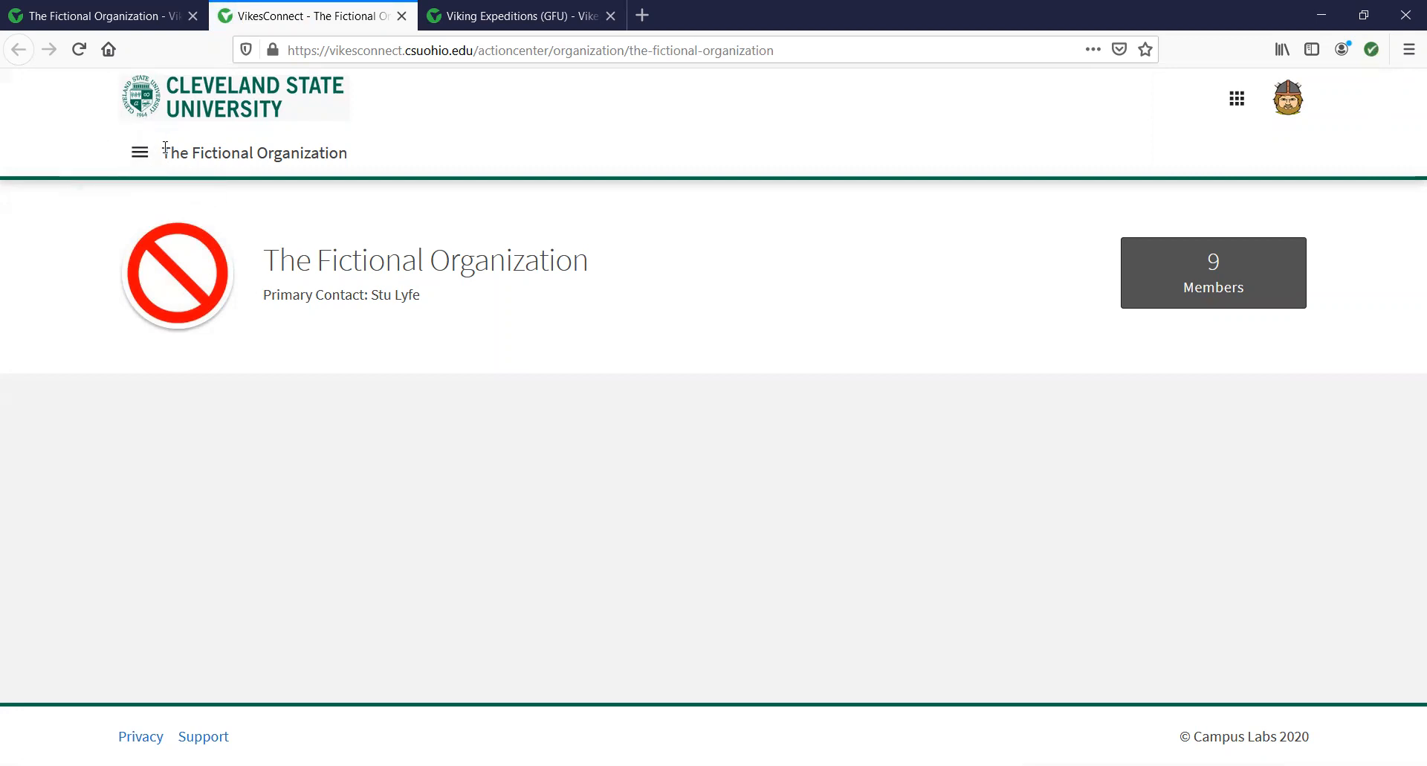
{"action": "left_click", "coordinate": [141, 157]}
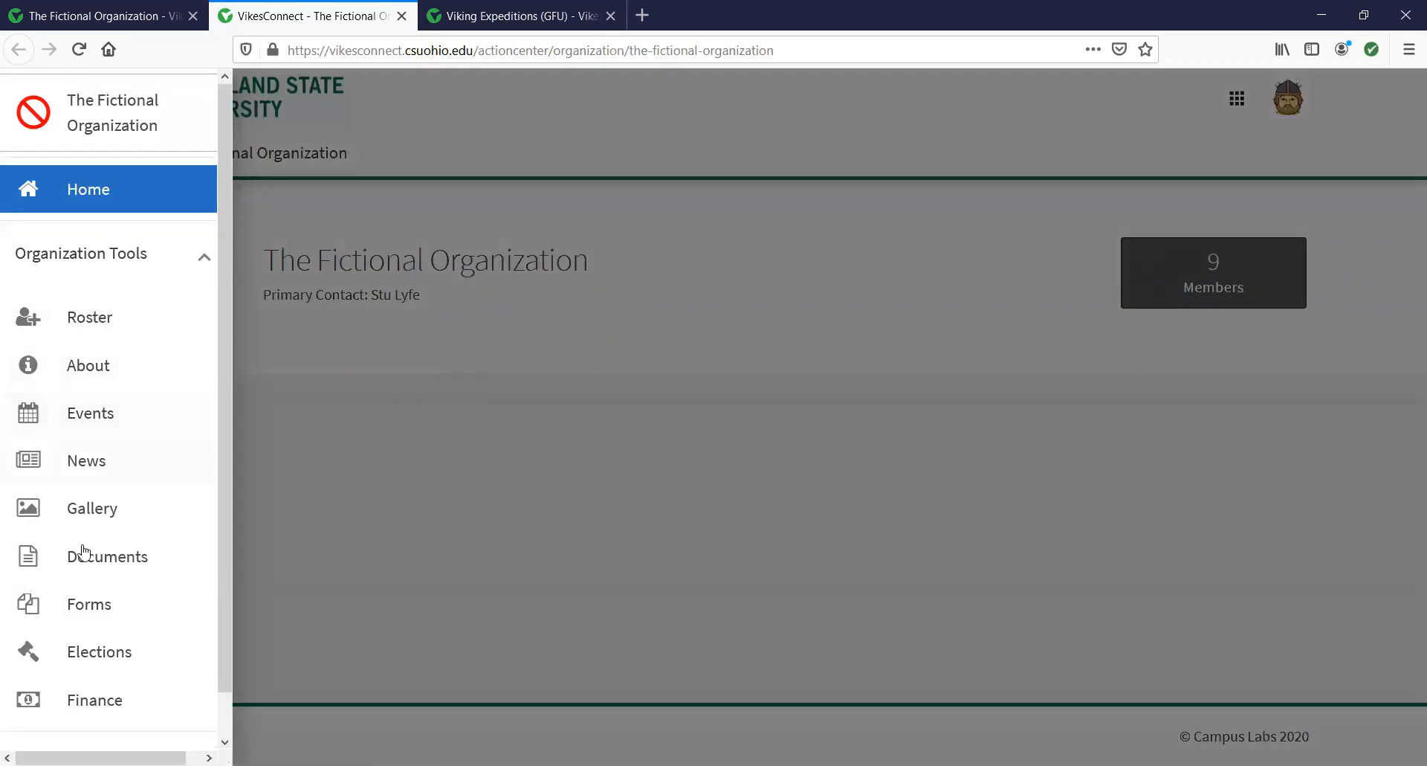
Open the Roster, look through the Manage Roster table, then switch to the Viking Expeditions (GFU) tab.
{"action": "left_click", "coordinate": [86, 321]}
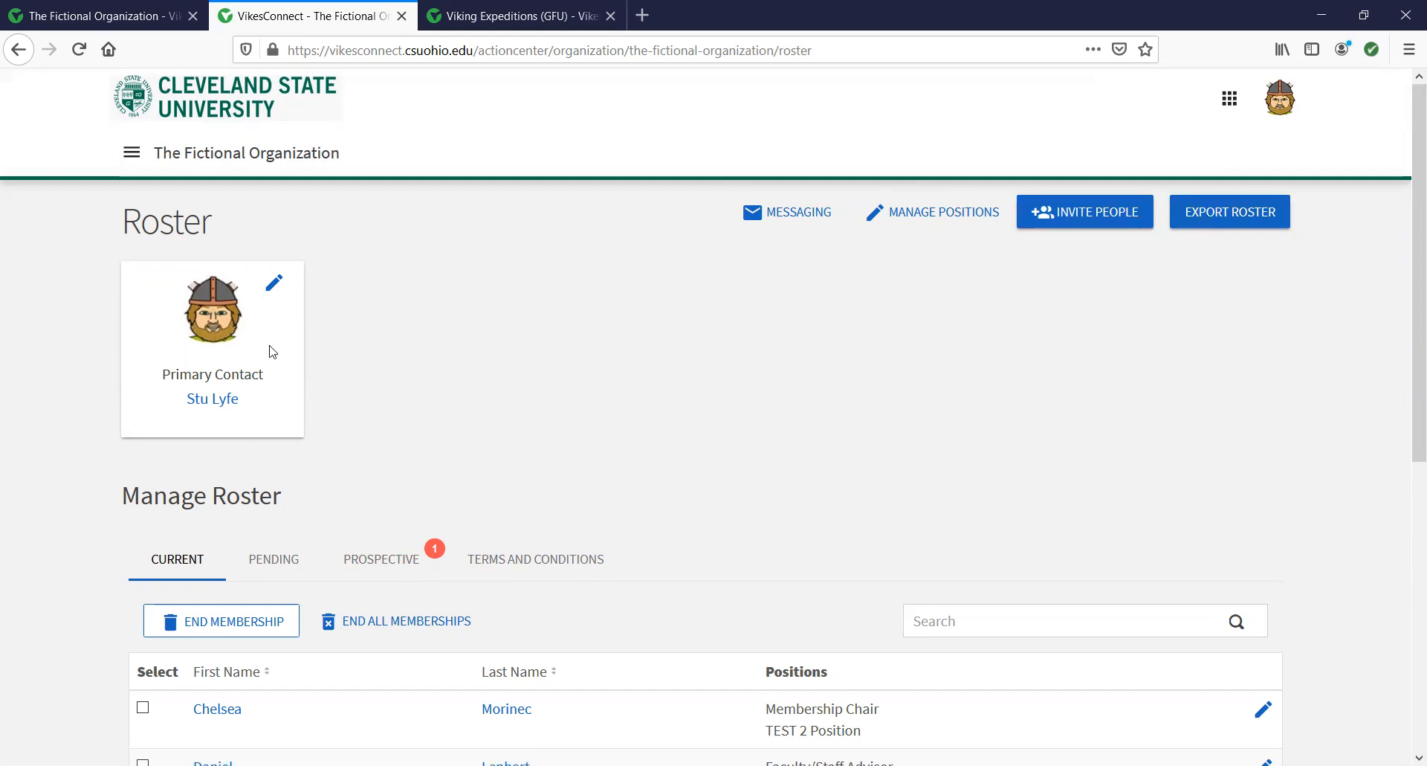
{"action": "scroll", "coordinate": [320, 492], "scroll_direction": "down", "scroll_amount": 2}
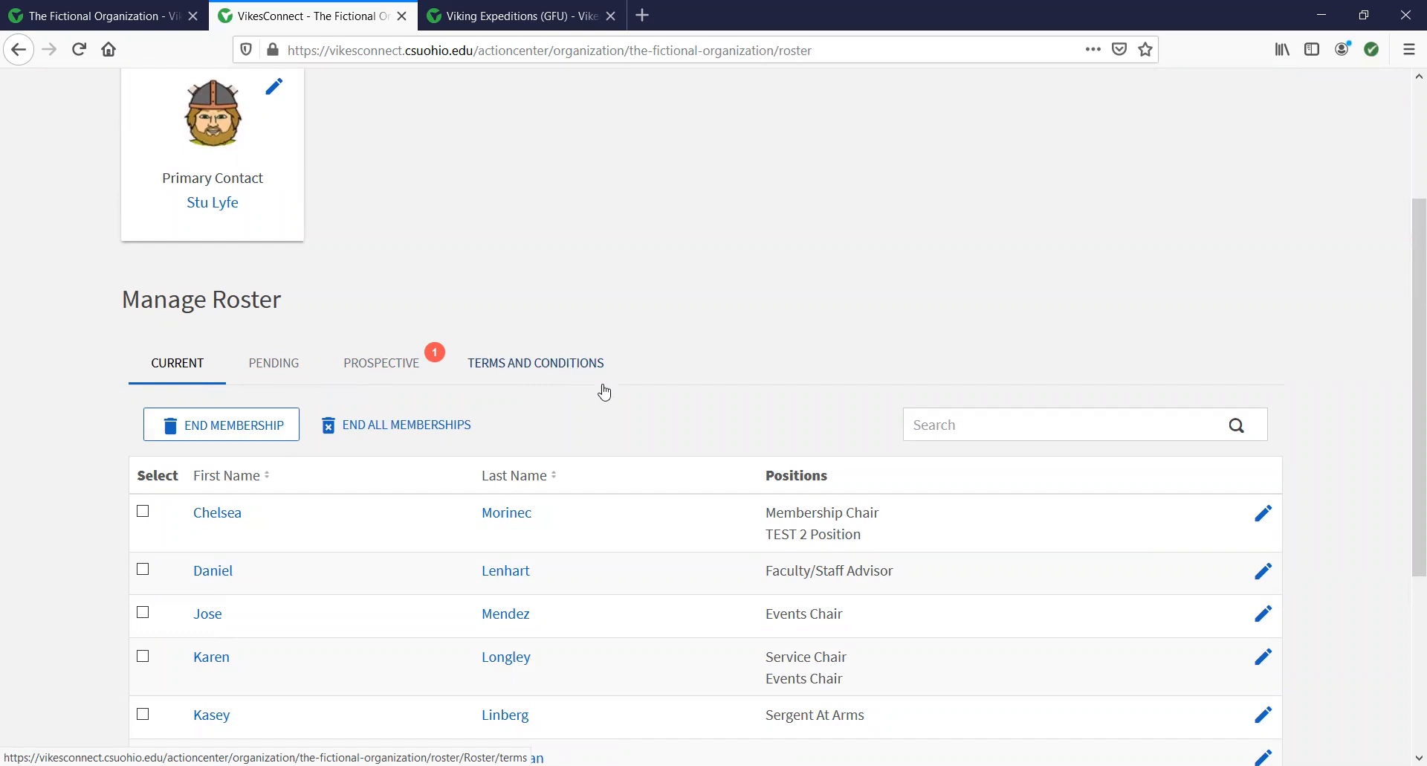
{"action": "scroll", "coordinate": [657, 534], "scroll_direction": "up", "scroll_amount": 2}
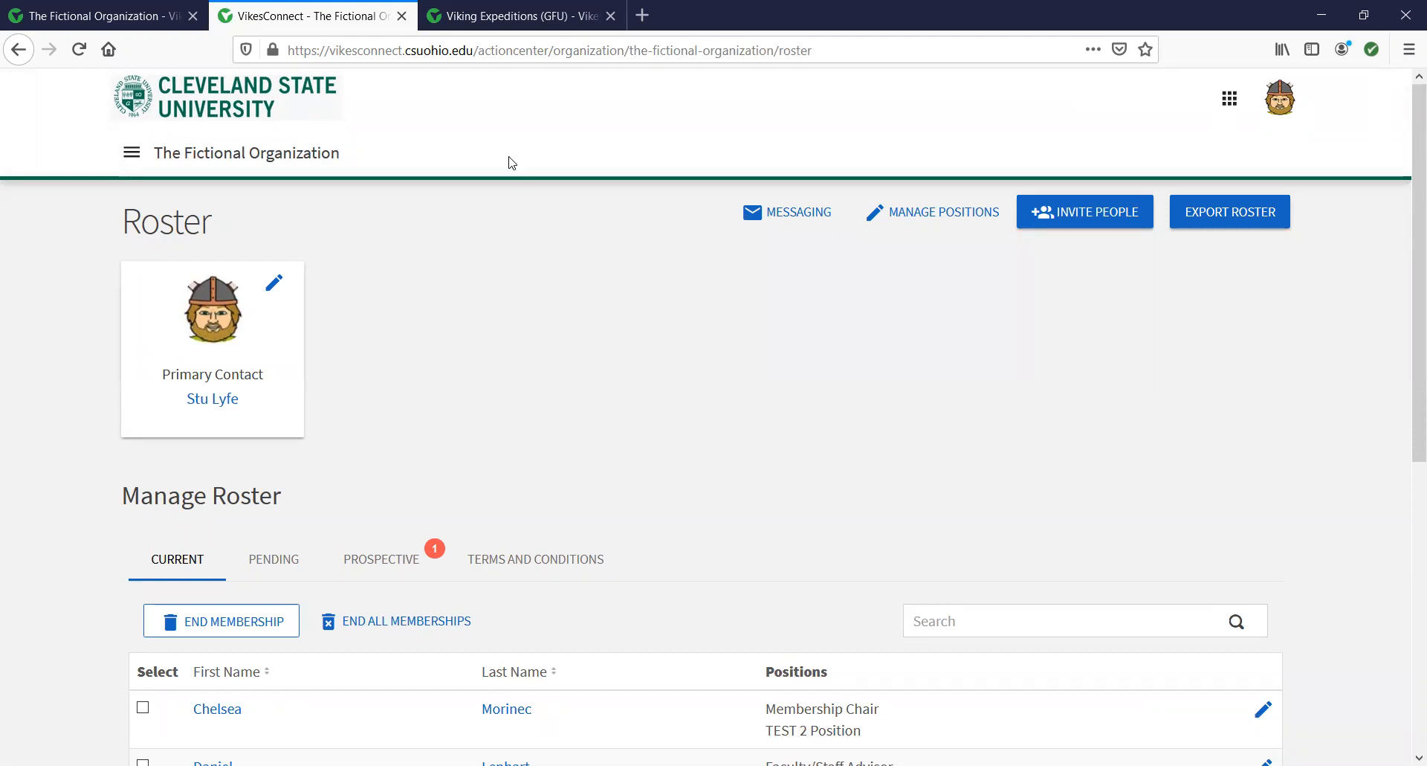
{"action": "left_click", "coordinate": [521, 16]}
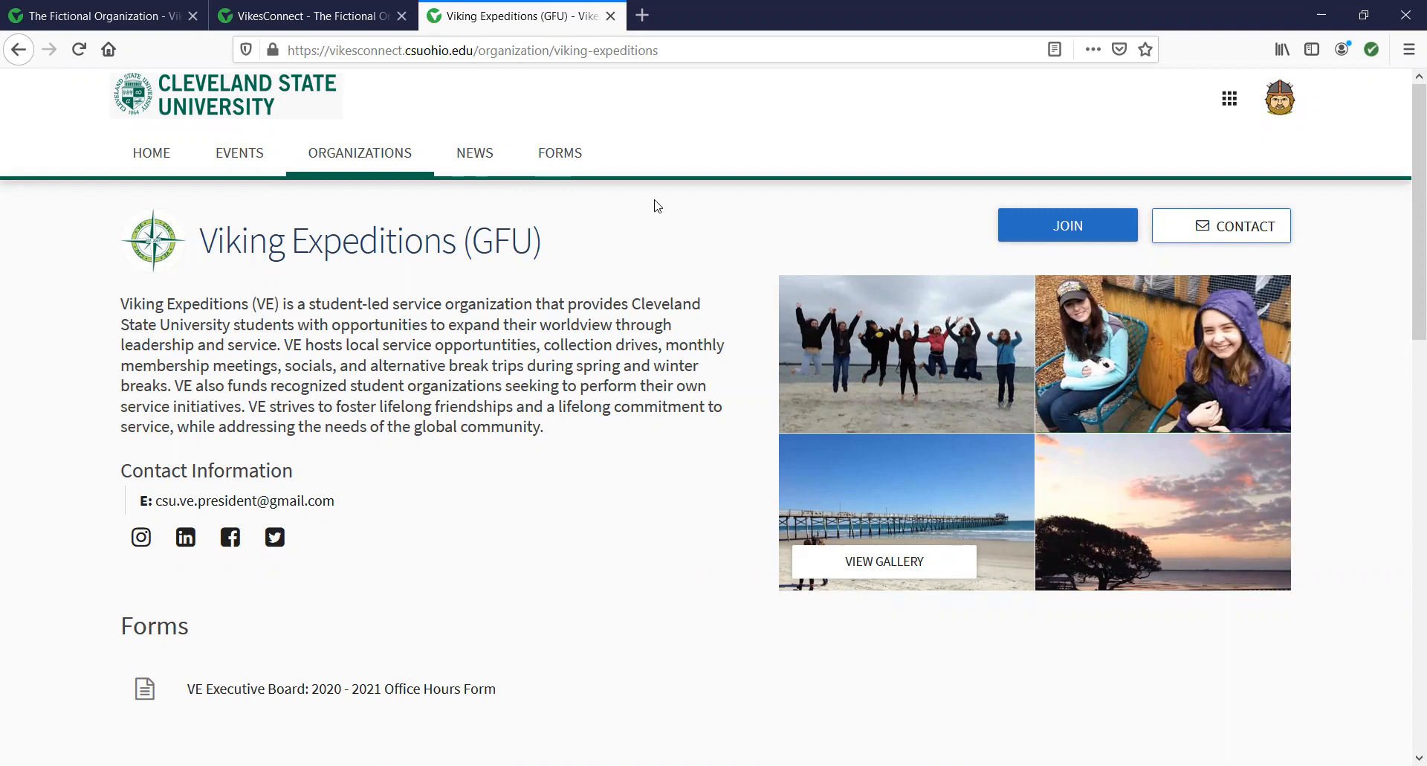
{"action": "left_click", "coordinate": [313, 18]}
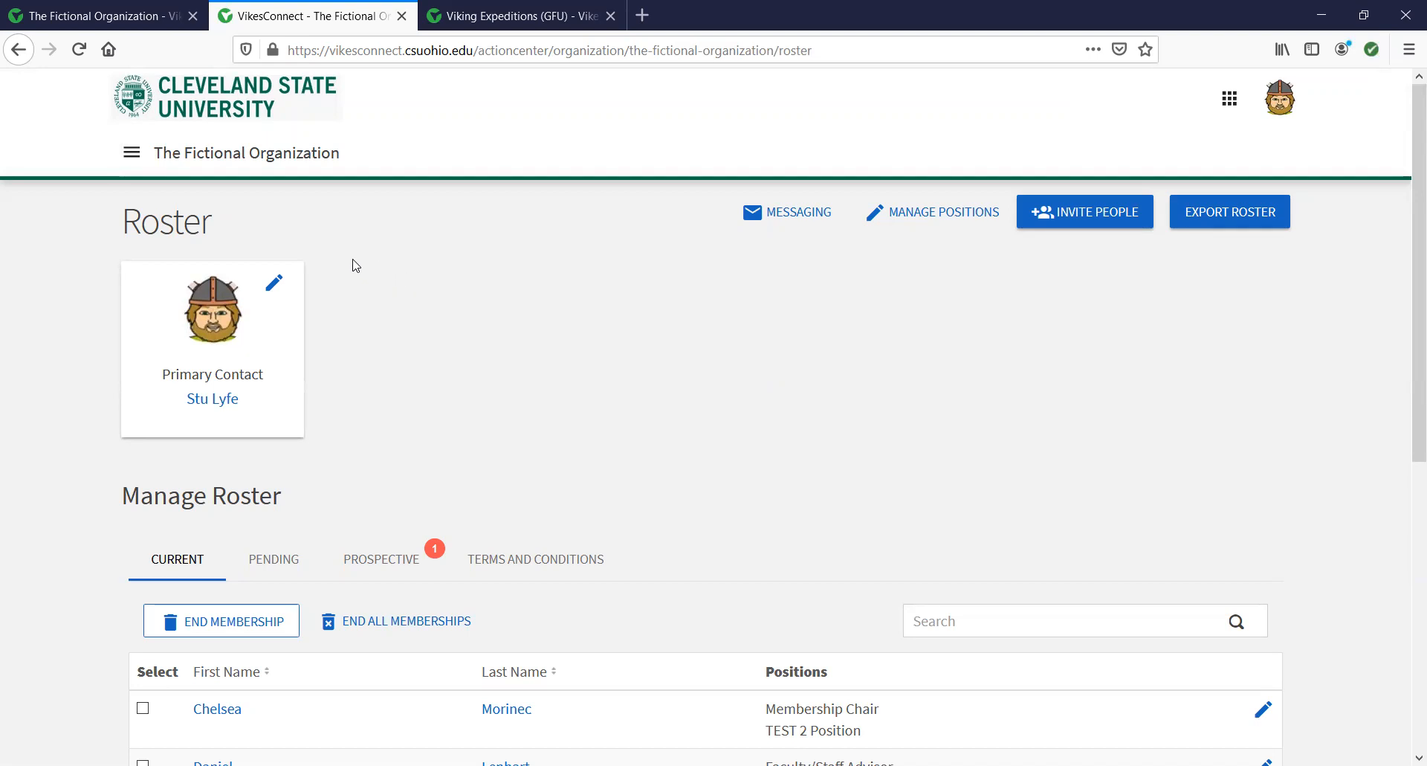
{"action": "left_click", "coordinate": [274, 284]}
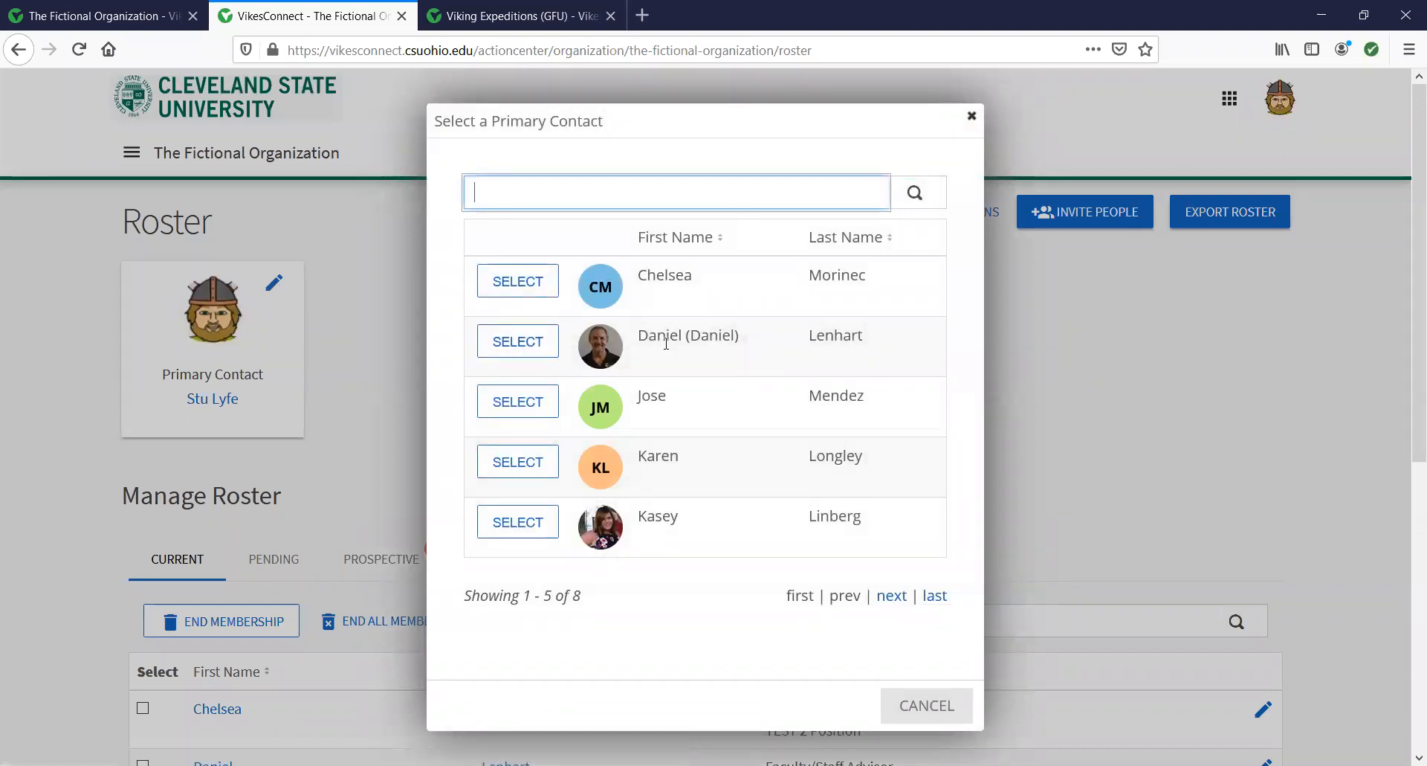
{"action": "left_click", "coordinate": [971, 117]}
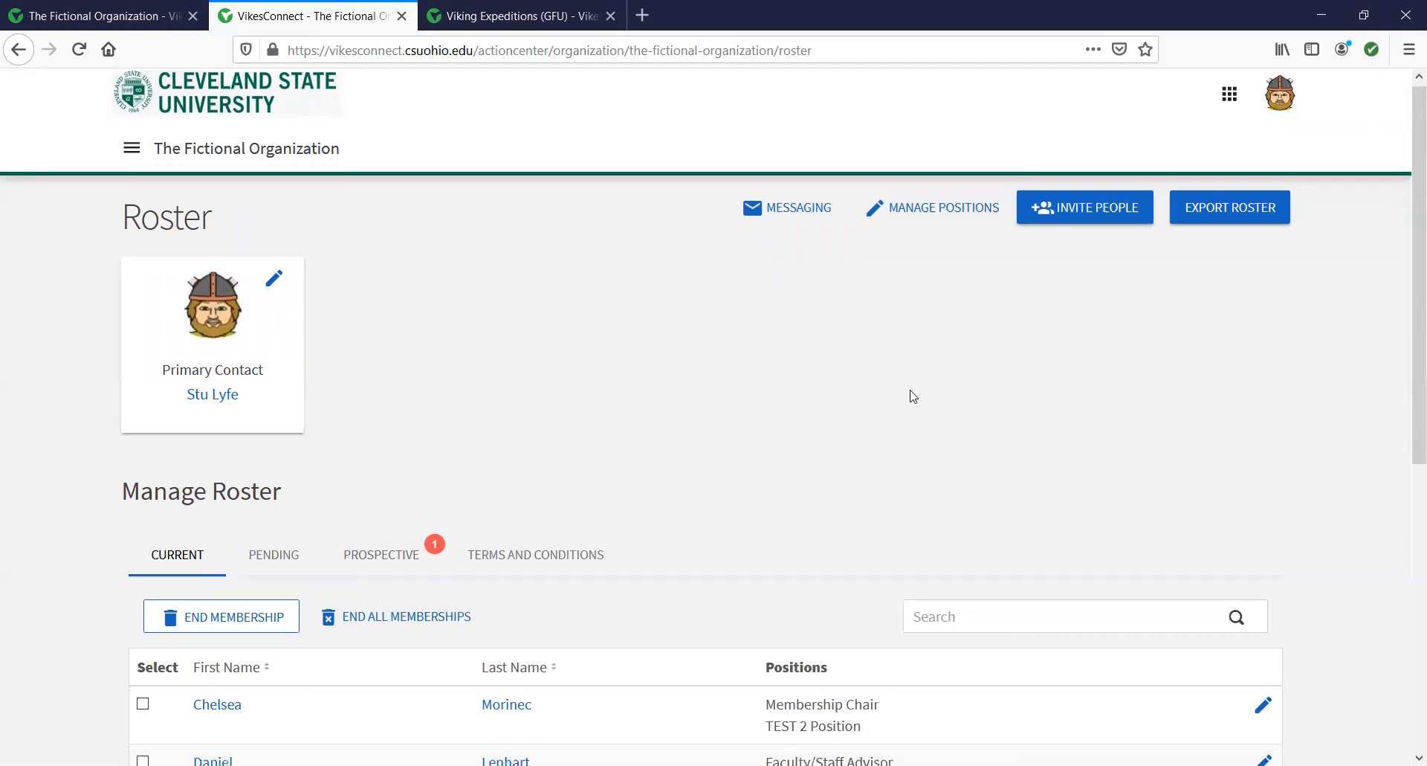
{"action": "scroll", "coordinate": [913, 395], "scroll_direction": "down", "scroll_amount": 4}
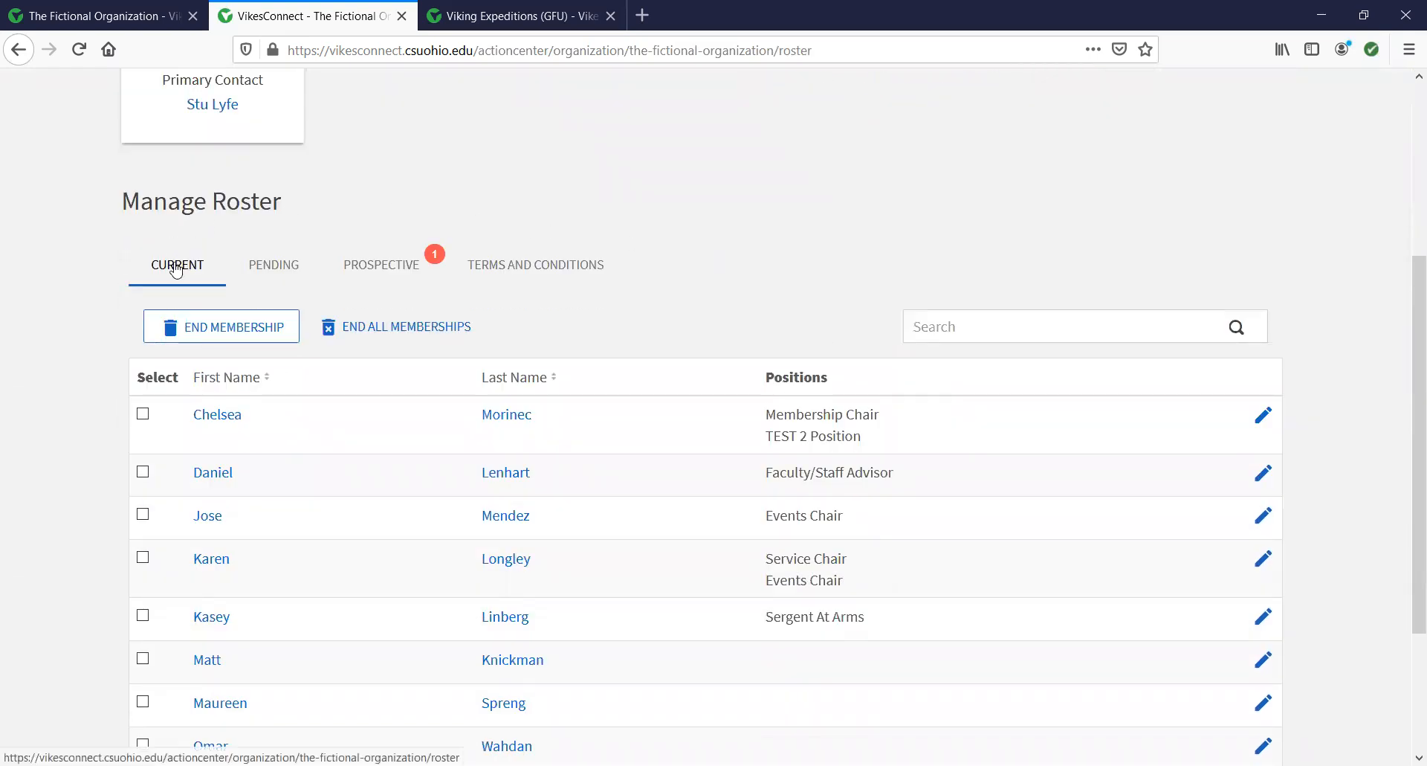
{"action": "left_click", "coordinate": [278, 275]}
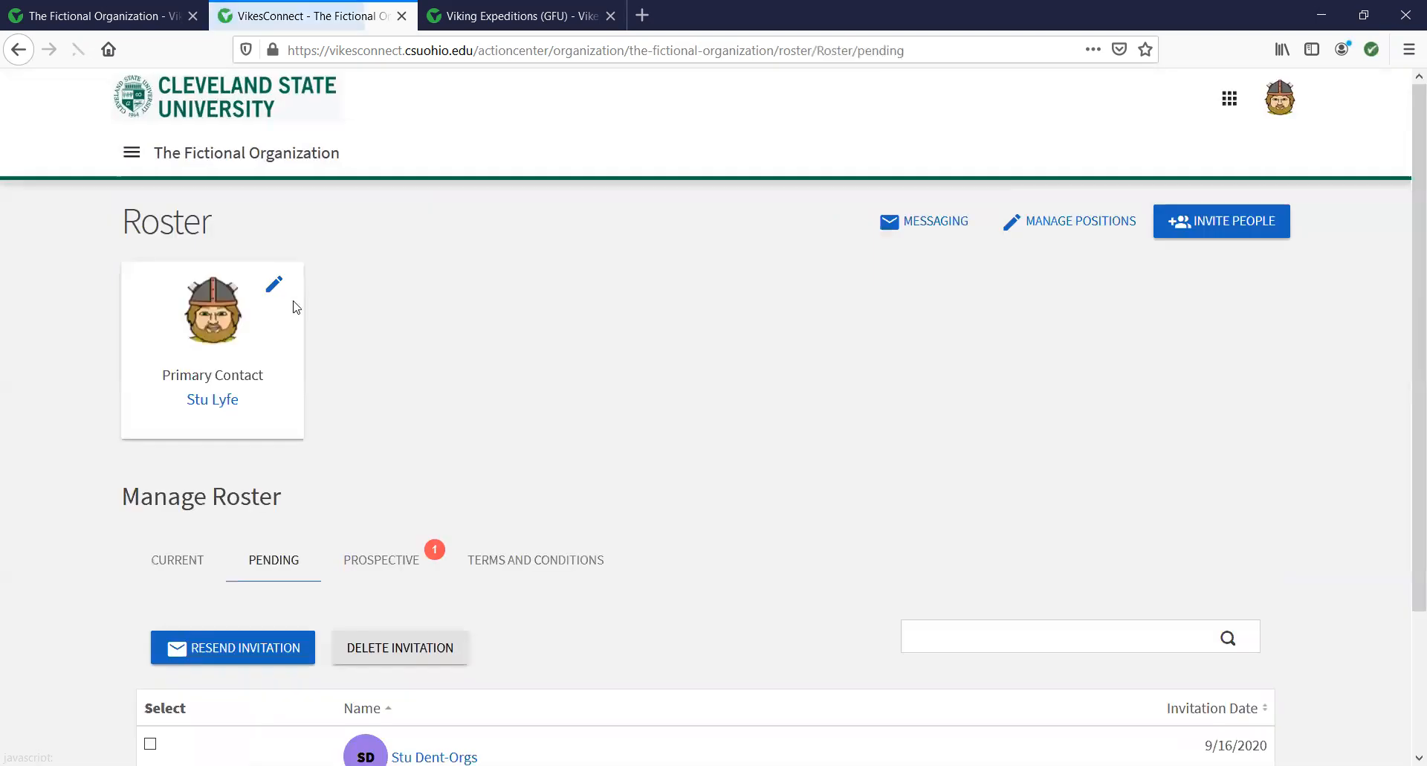
{"action": "left_click", "coordinate": [382, 562]}
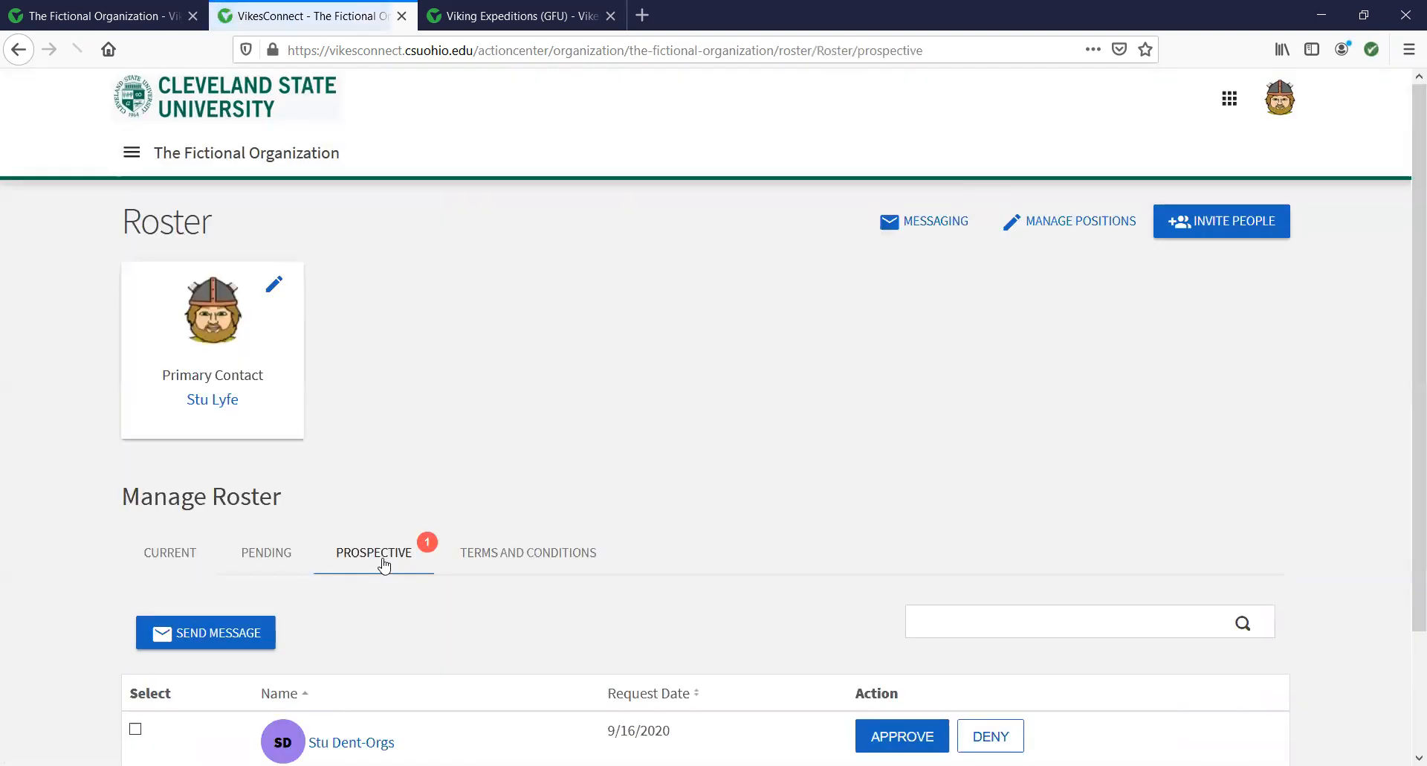
{"action": "left_click", "coordinate": [170, 556]}
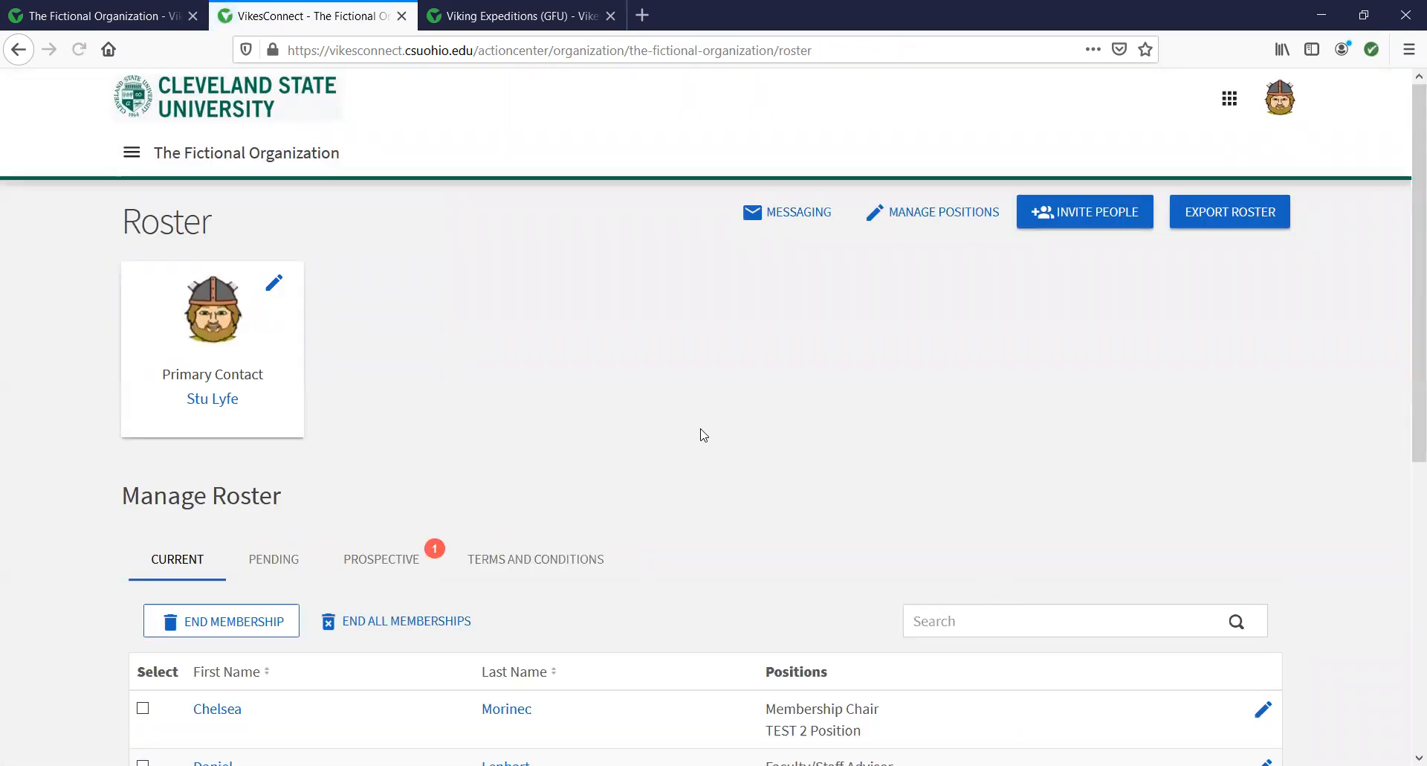
{"action": "scroll", "coordinate": [691, 427], "scroll_direction": "down", "scroll_amount": 3}
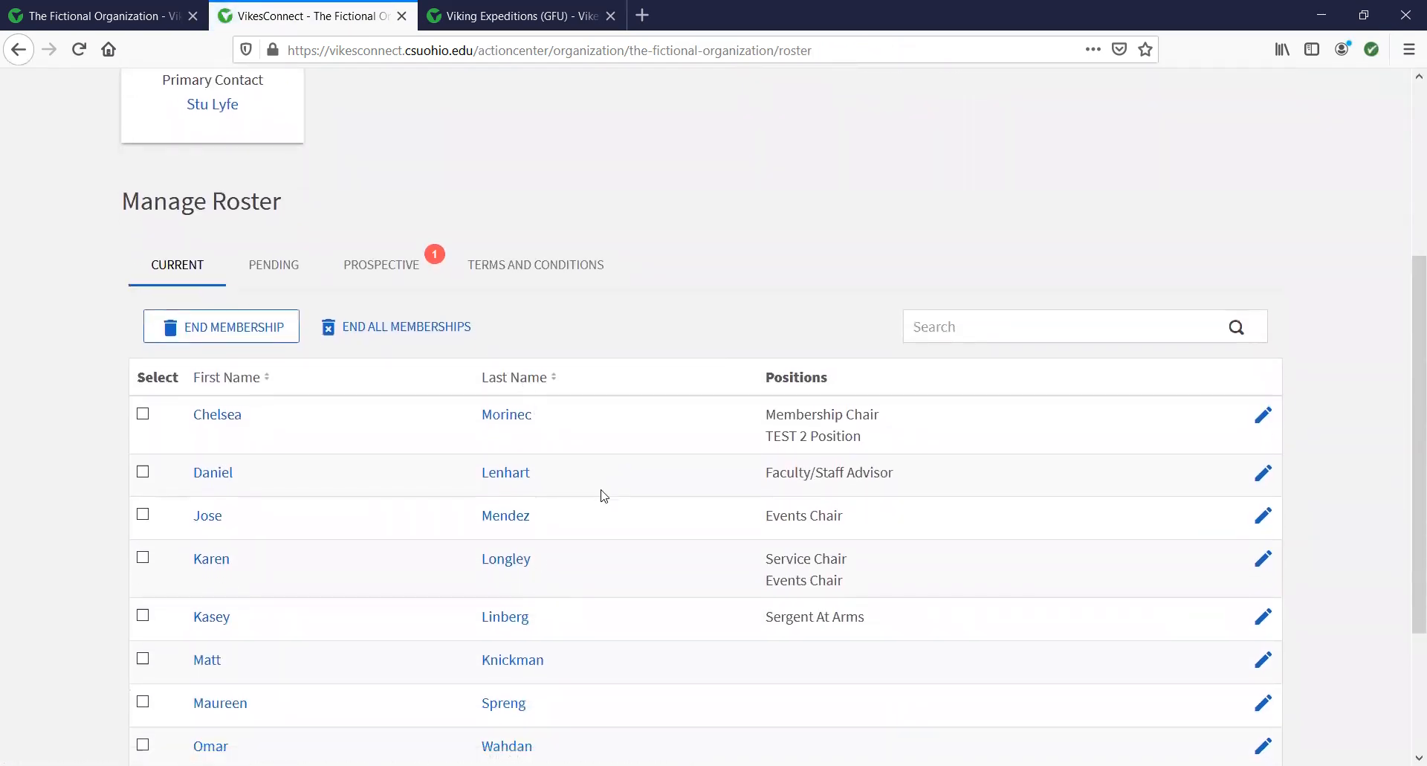
{"action": "scroll", "coordinate": [595, 520], "scroll_direction": "down", "scroll_amount": 3}
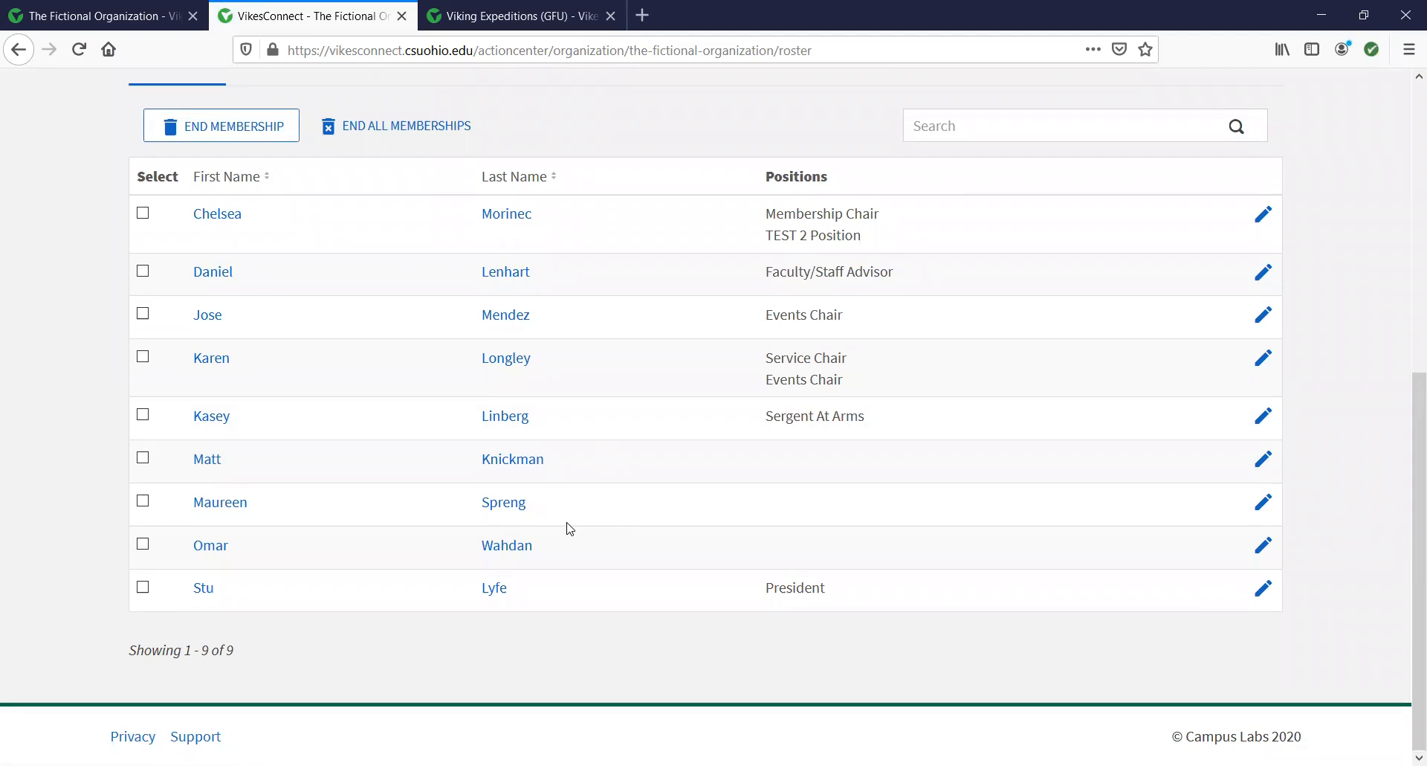
{"action": "scroll", "coordinate": [632, 517], "scroll_direction": "up", "scroll_amount": 1}
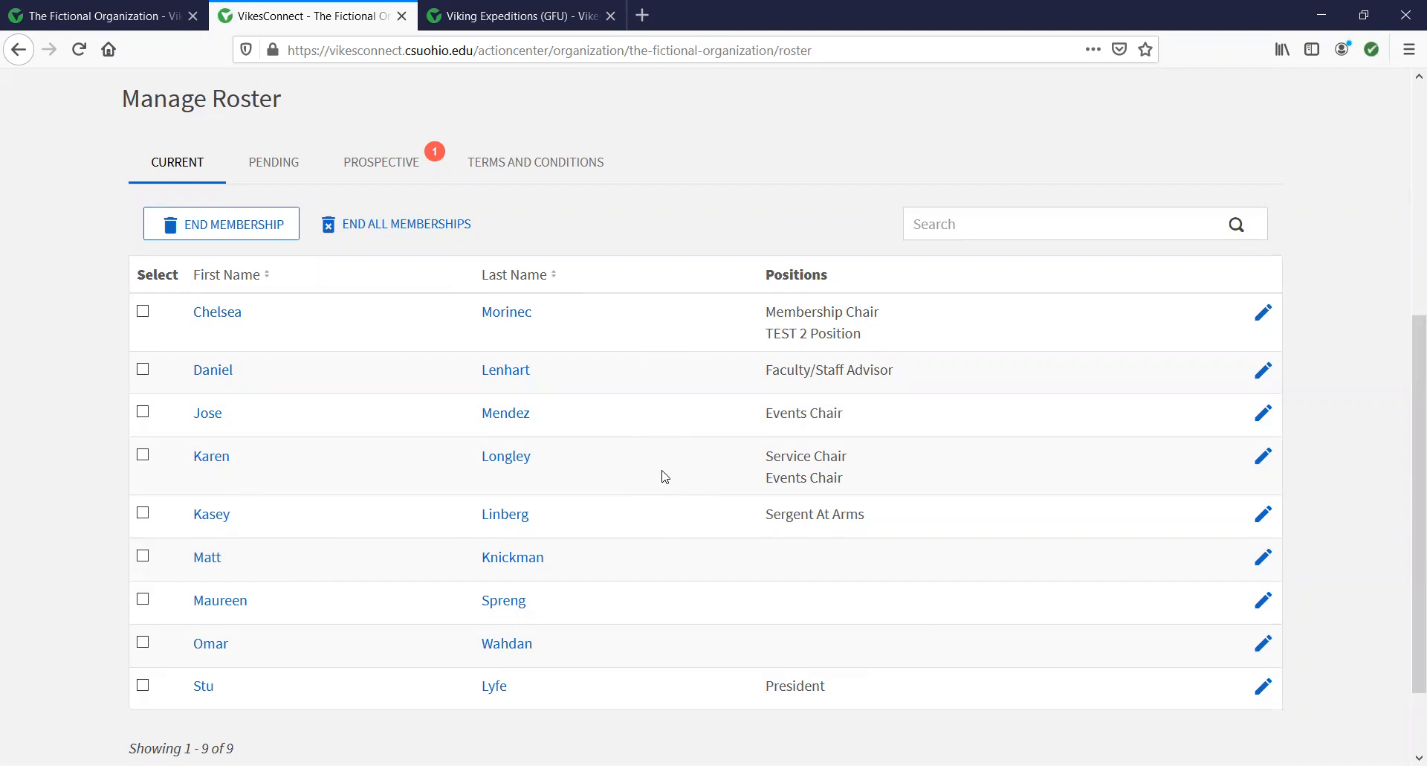
{"action": "scroll", "coordinate": [664, 478], "scroll_direction": "up", "scroll_amount": 3}
{"action": "scroll", "coordinate": [662, 468], "scroll_direction": "up", "scroll_amount": 2}
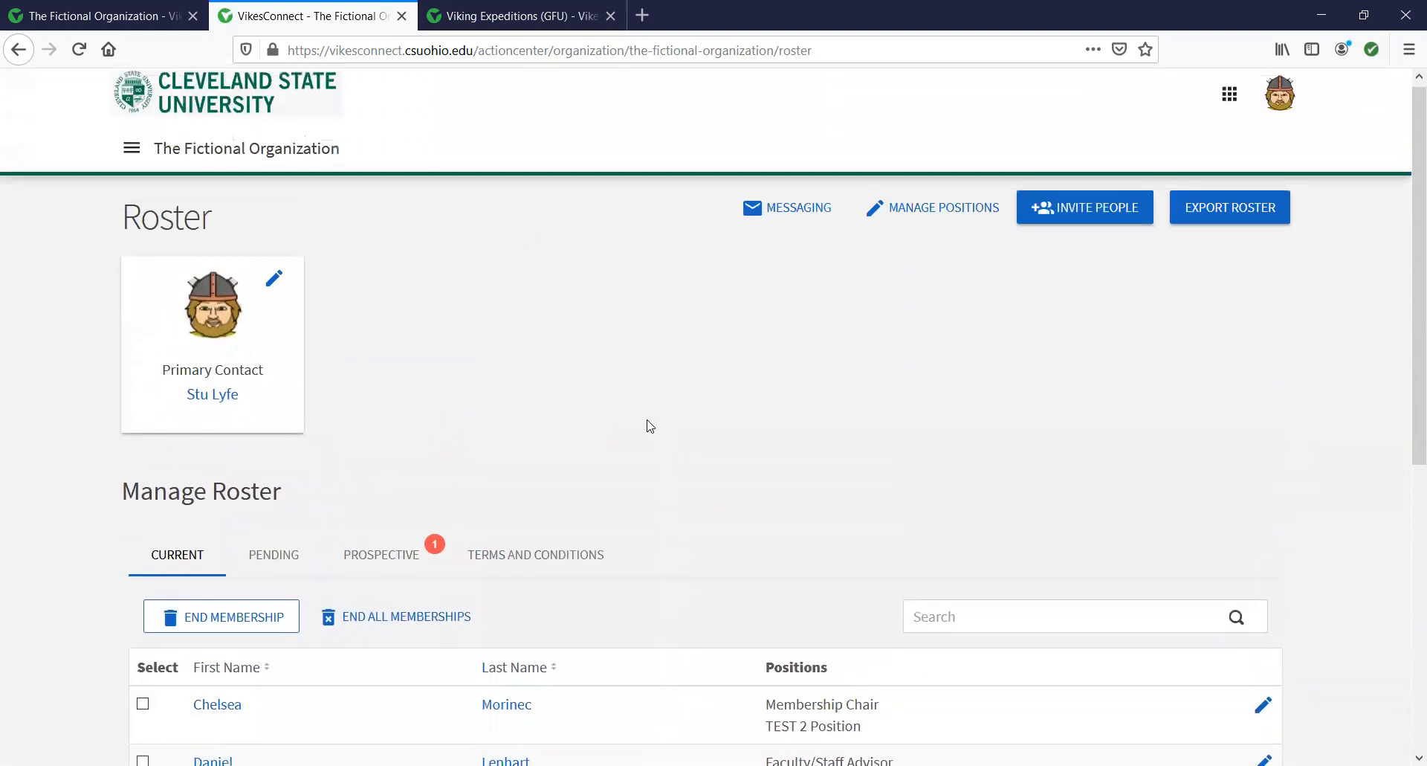
{"action": "scroll", "coordinate": [732, 476], "scroll_direction": "down", "scroll_amount": 1}
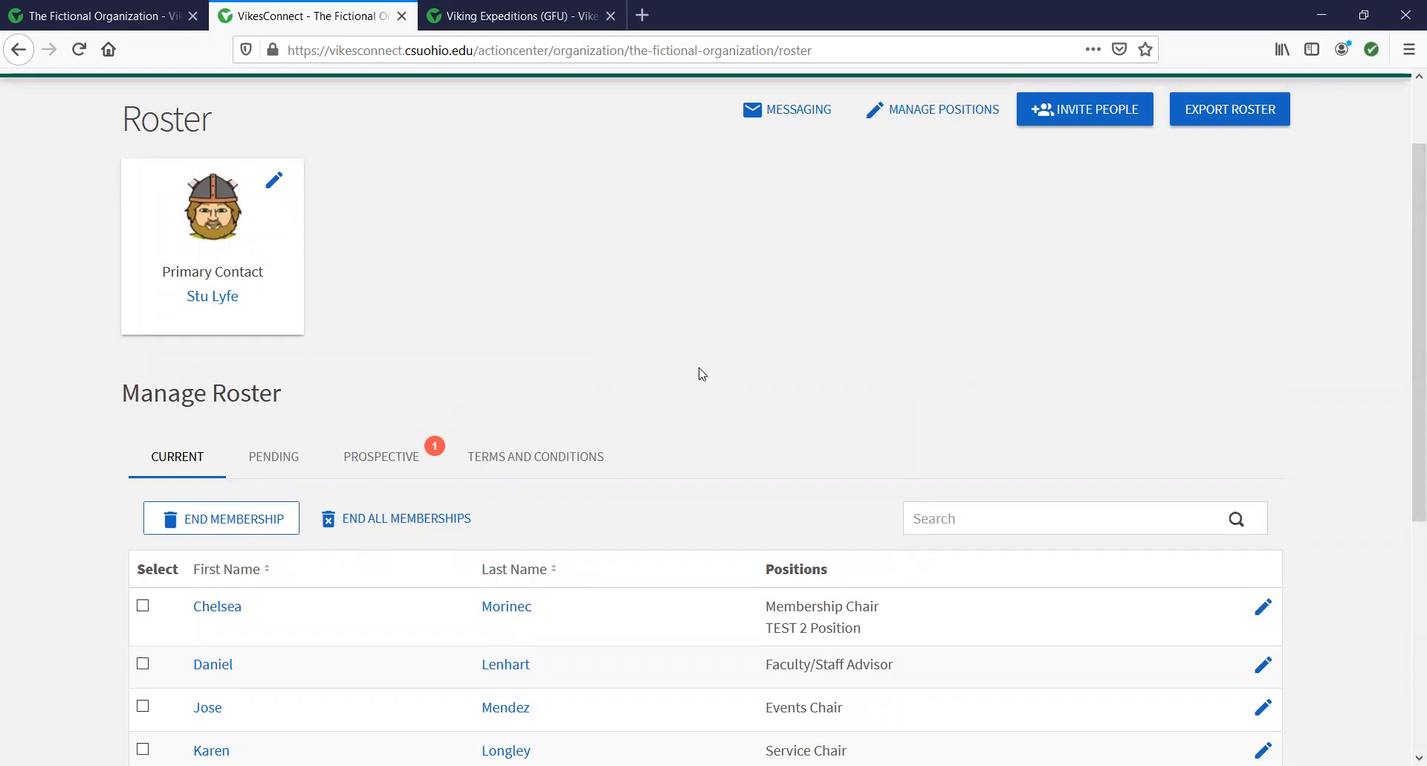
{"action": "scroll", "coordinate": [703, 385], "scroll_direction": "up", "scroll_amount": 2}
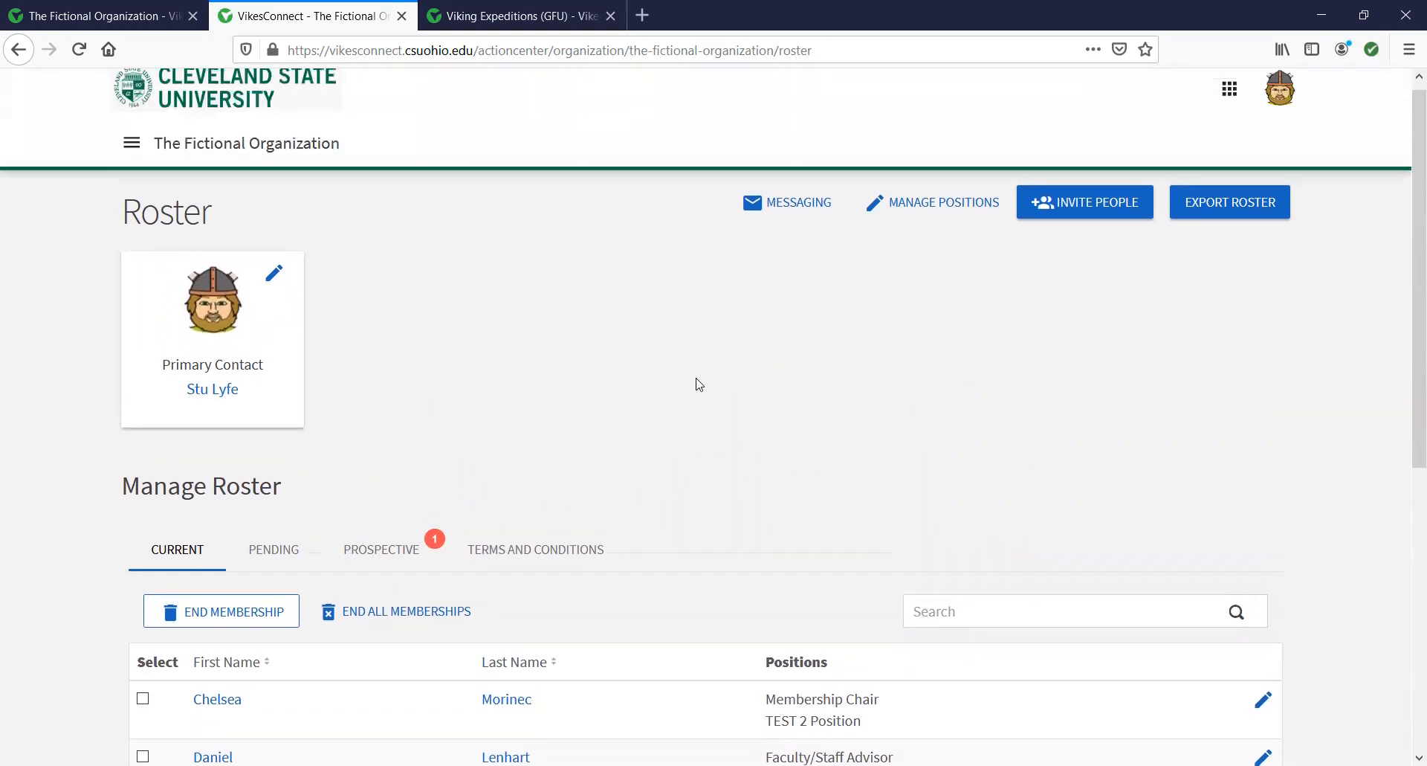
{"action": "left_click", "coordinate": [131, 147]}
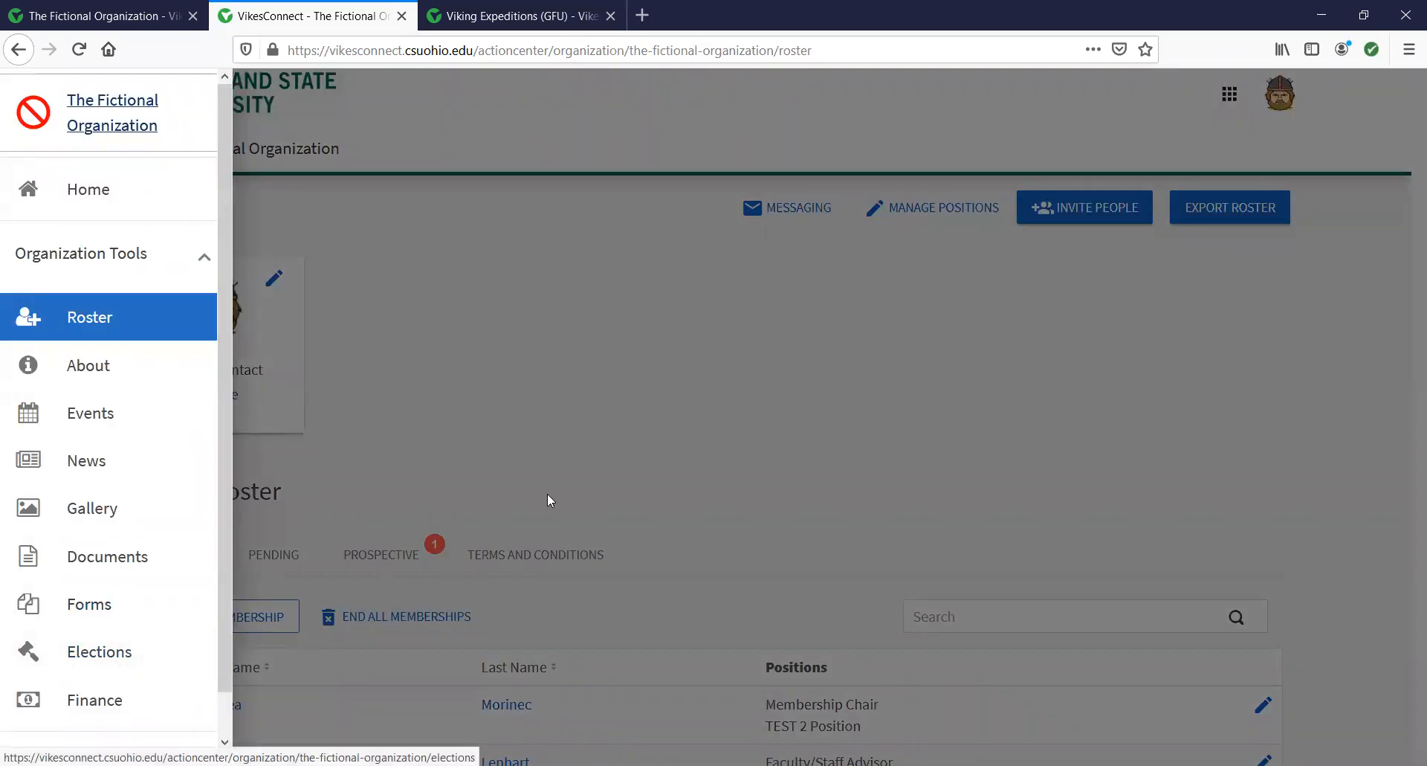
{"action": "left_click", "coordinate": [585, 452]}
{"action": "scroll", "coordinate": [673, 485], "scroll_direction": "down", "scroll_amount": 2}
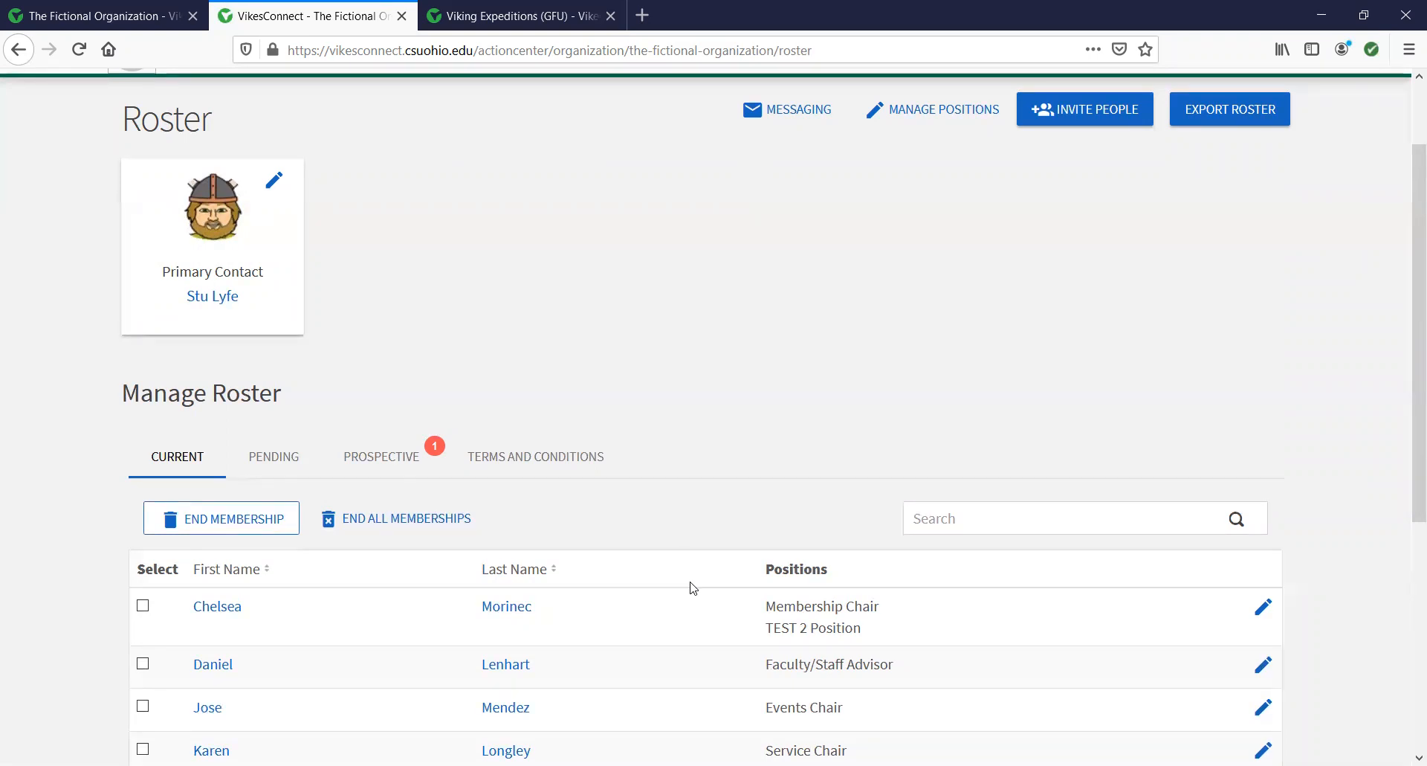
{"action": "scroll", "coordinate": [693, 588], "scroll_direction": "down", "scroll_amount": 5}
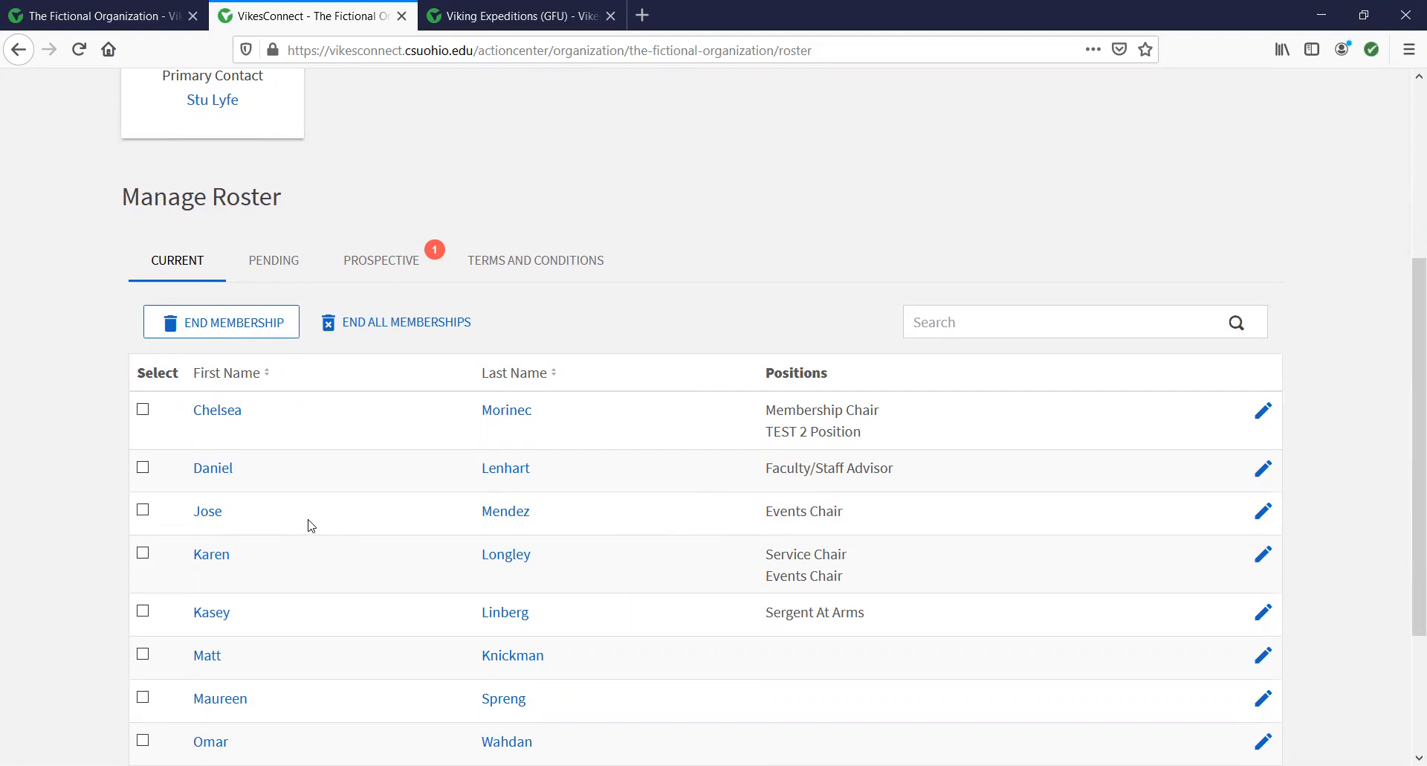
{"action": "left_click", "coordinate": [143, 510]}
{"action": "left_click", "coordinate": [248, 316]}
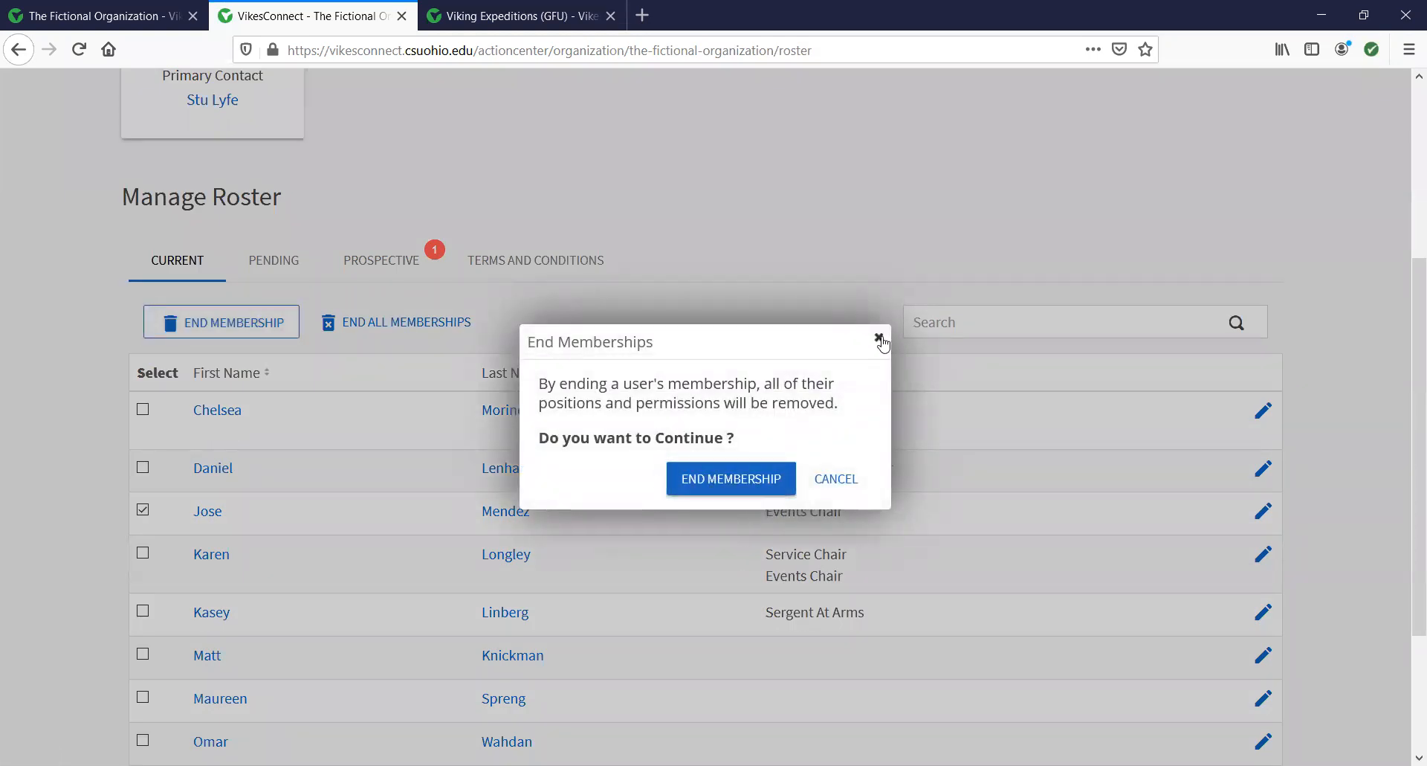
{"action": "left_click", "coordinate": [880, 340]}
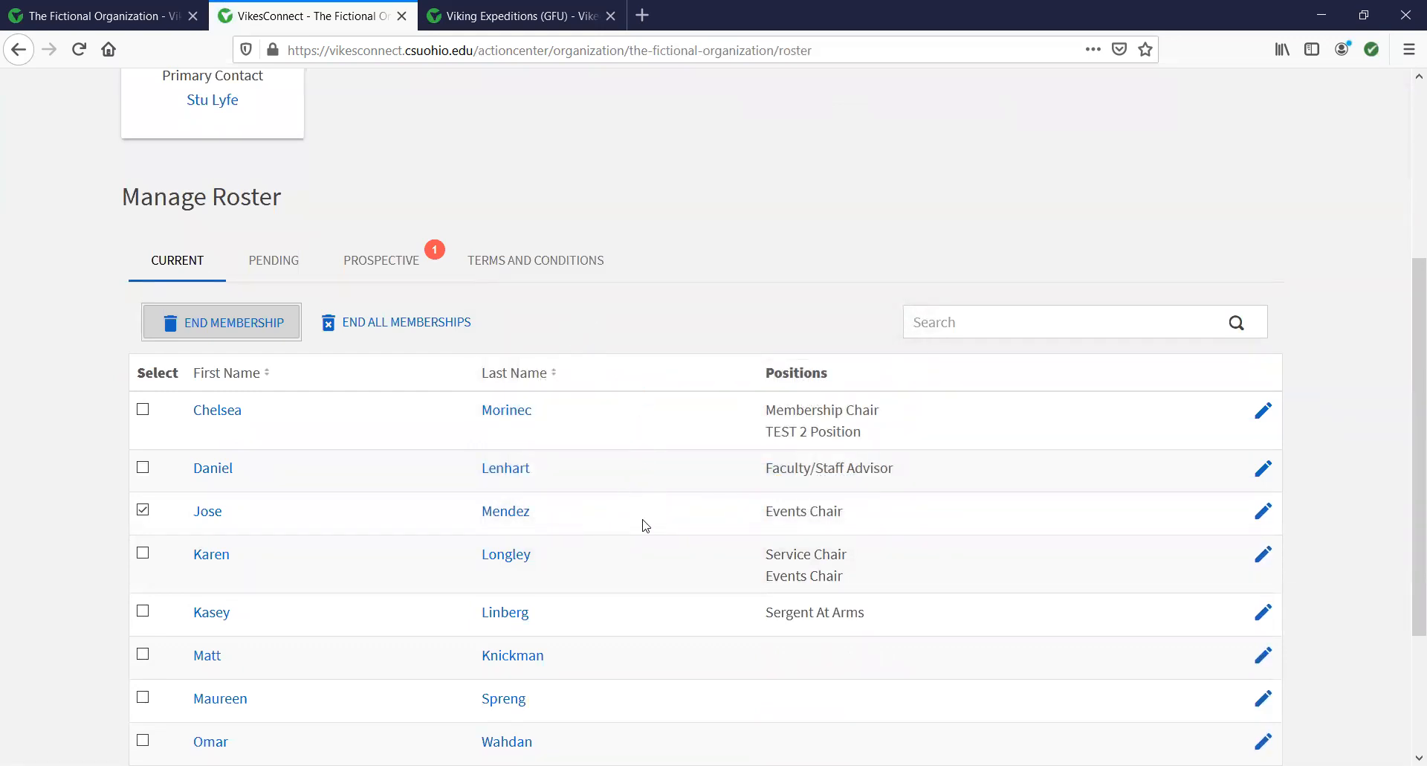
{"action": "scroll", "coordinate": [646, 525], "scroll_direction": "up", "scroll_amount": 4}
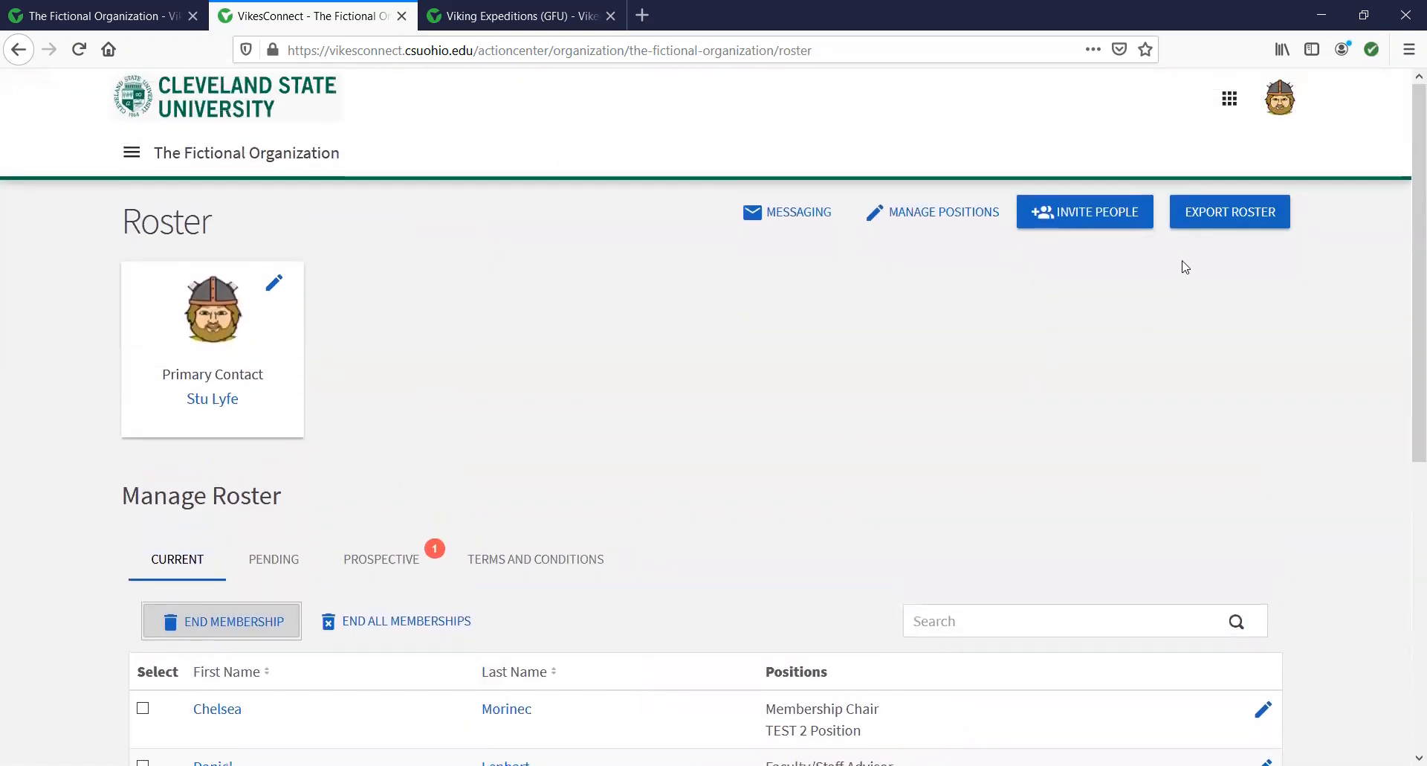
Add the student's school e-mail address to the invitation list and send a Member invitation.
{"action": "left_click", "coordinate": [1080, 220]}
{"action": "left_click", "coordinate": [486, 452]}
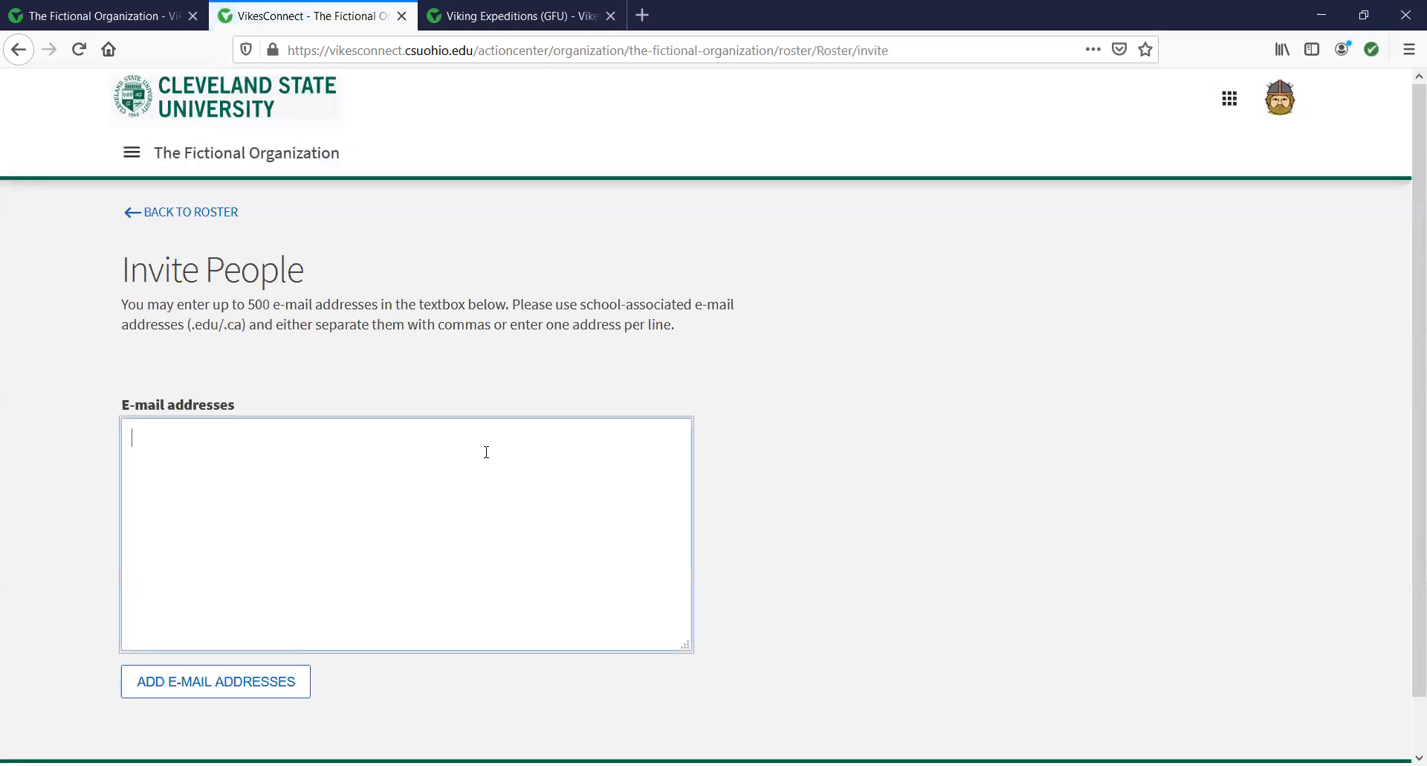
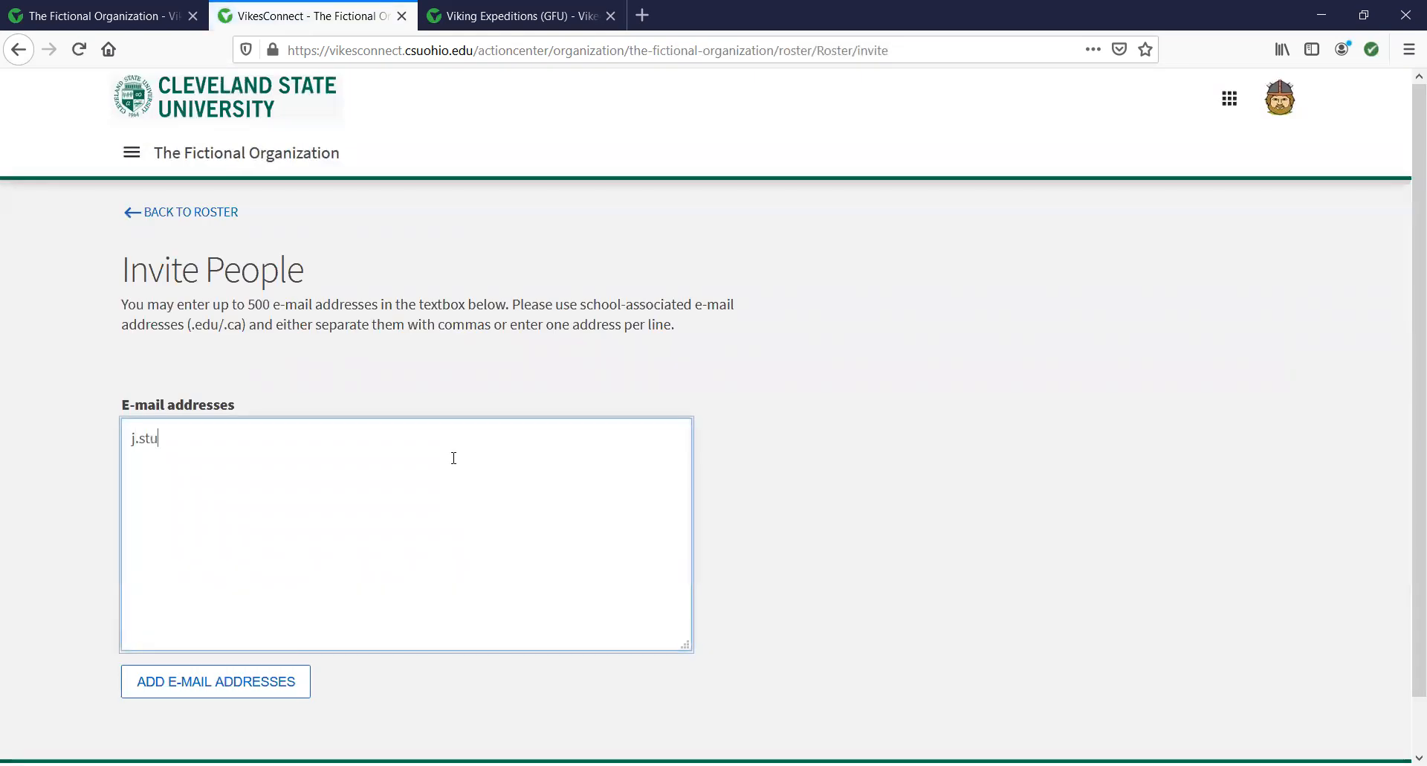
{"action": "left_click", "coordinate": [252, 686]}
{"action": "scroll", "coordinate": [430, 596], "scroll_direction": "down", "scroll_amount": 4}
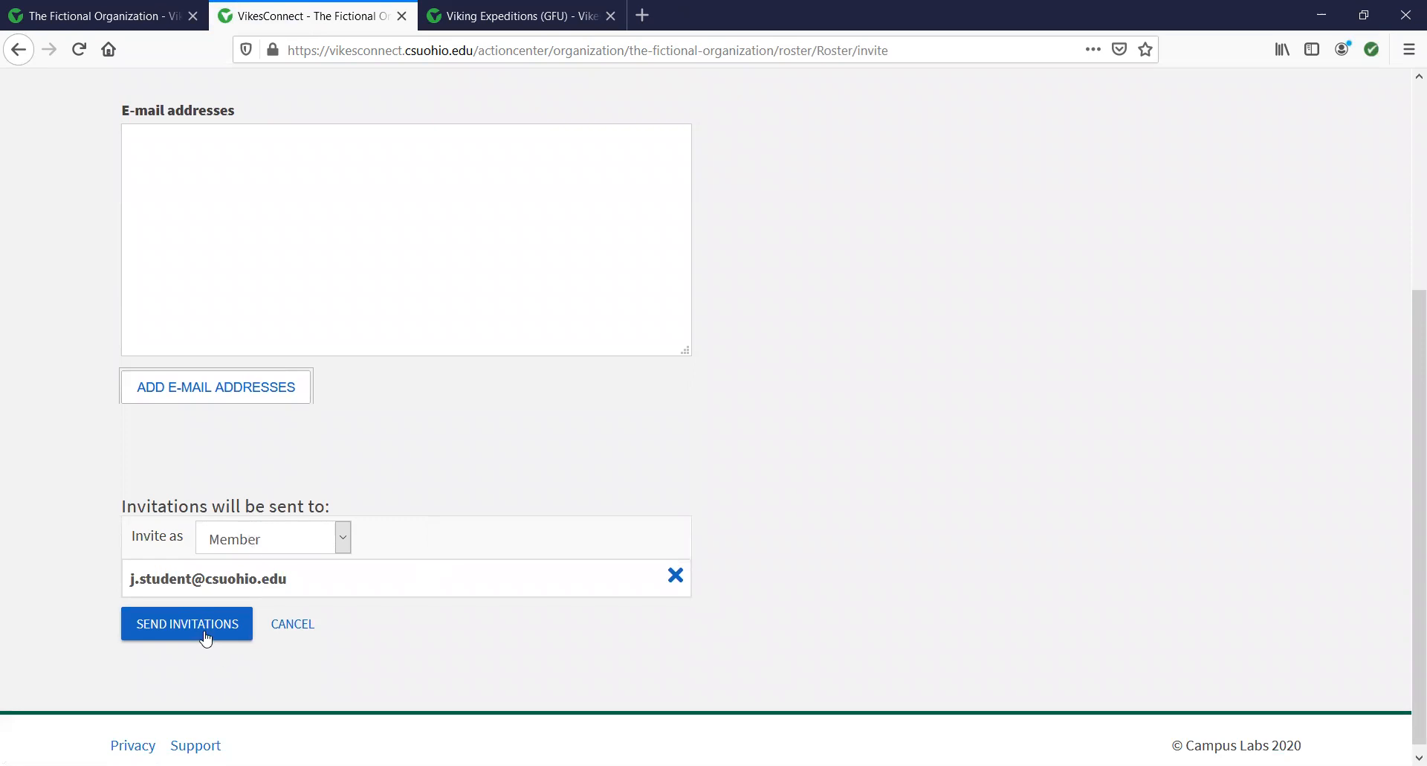
{"action": "left_click", "coordinate": [195, 627]}
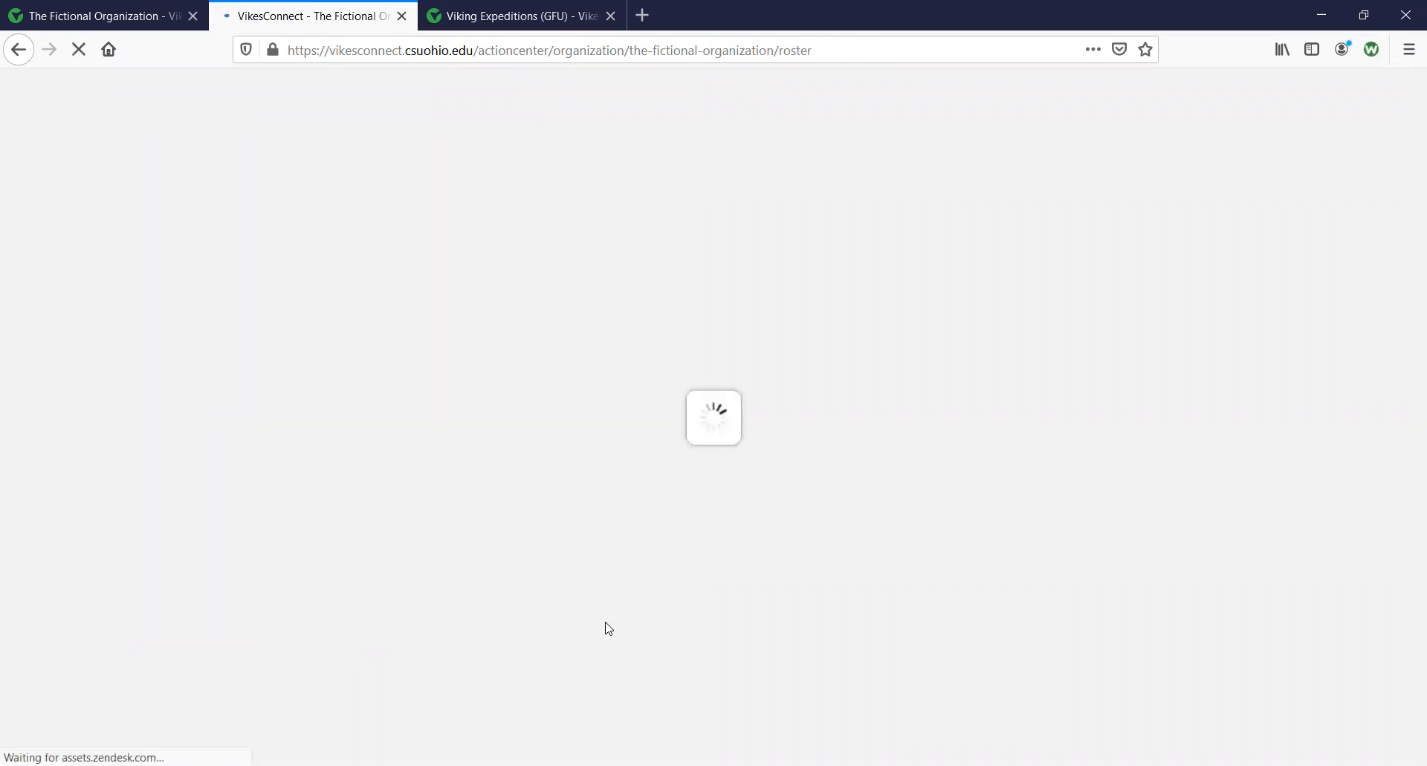
{"action": "scroll", "coordinate": [399, 420], "scroll_direction": "down", "scroll_amount": 3}
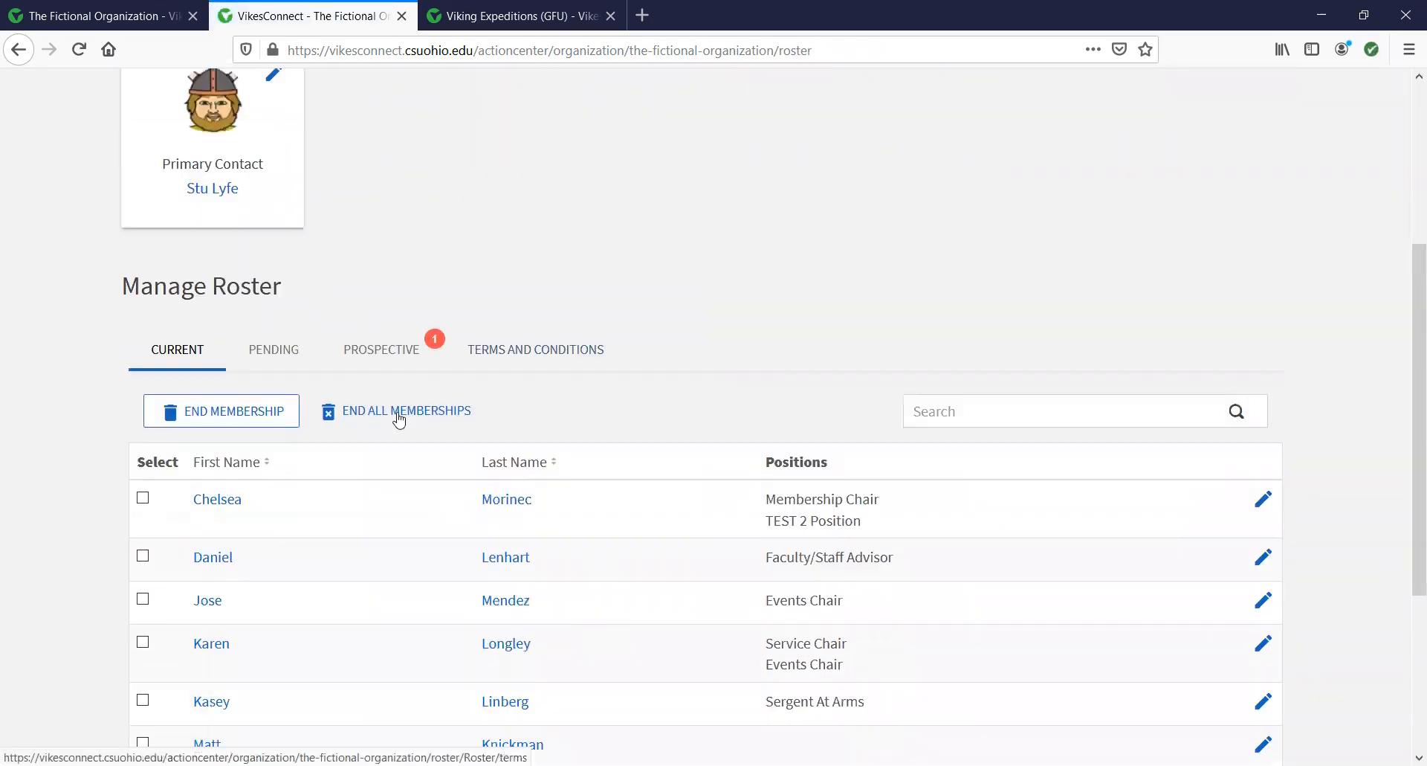
Check the Pending invitations and Prospective requests lists, then switch to the Viking Expeditions tab.
{"action": "left_click", "coordinate": [275, 350]}
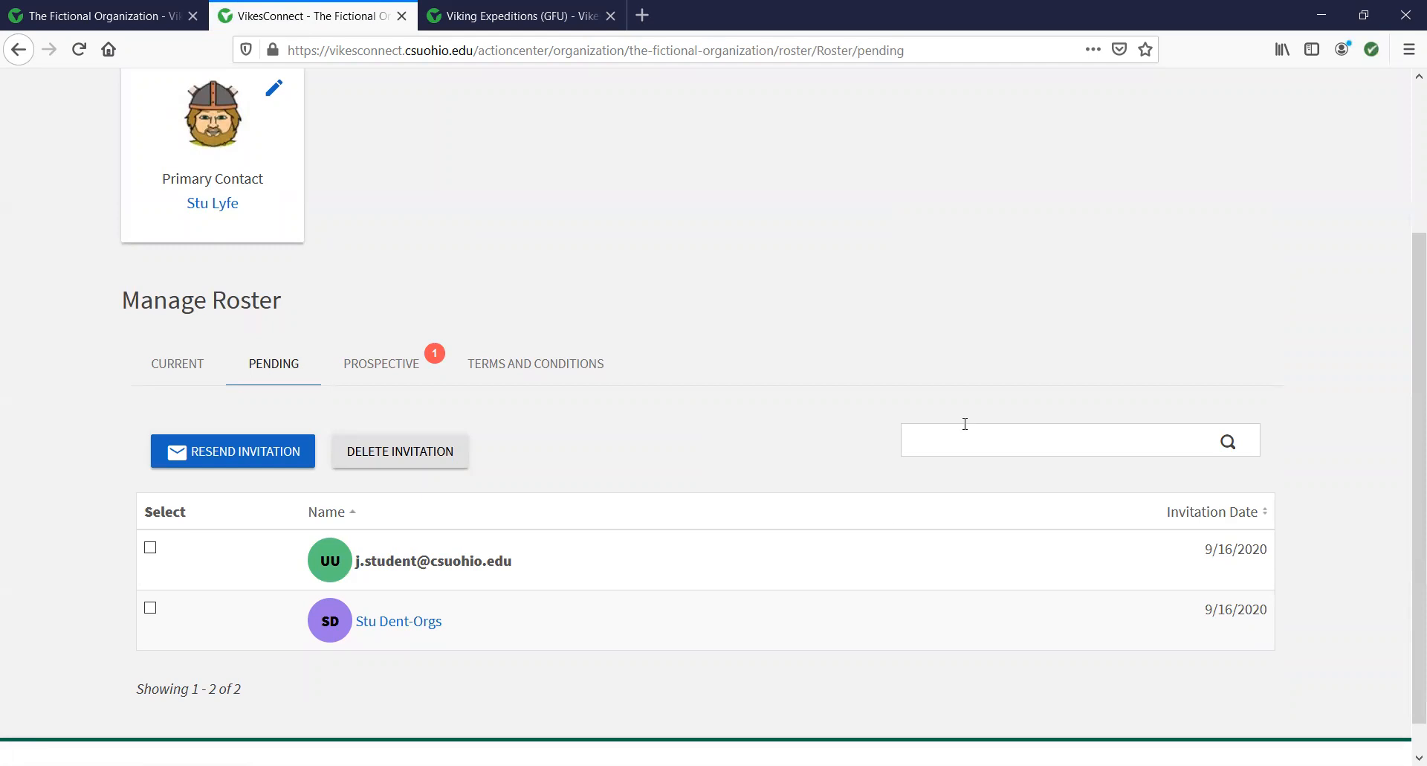
{"action": "scroll", "coordinate": [1041, 394], "scroll_direction": "up", "scroll_amount": 3}
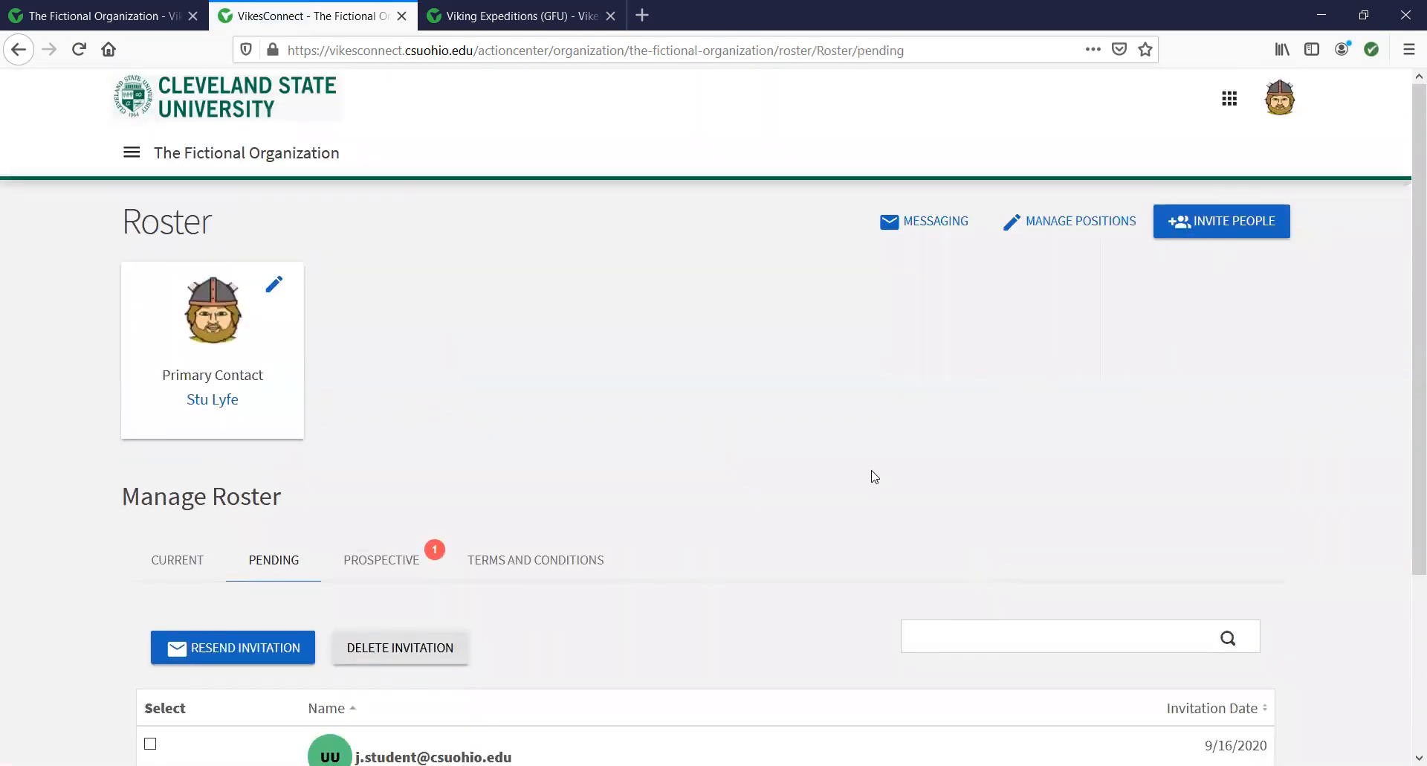
{"action": "scroll", "coordinate": [870, 476], "scroll_direction": "down", "scroll_amount": 3}
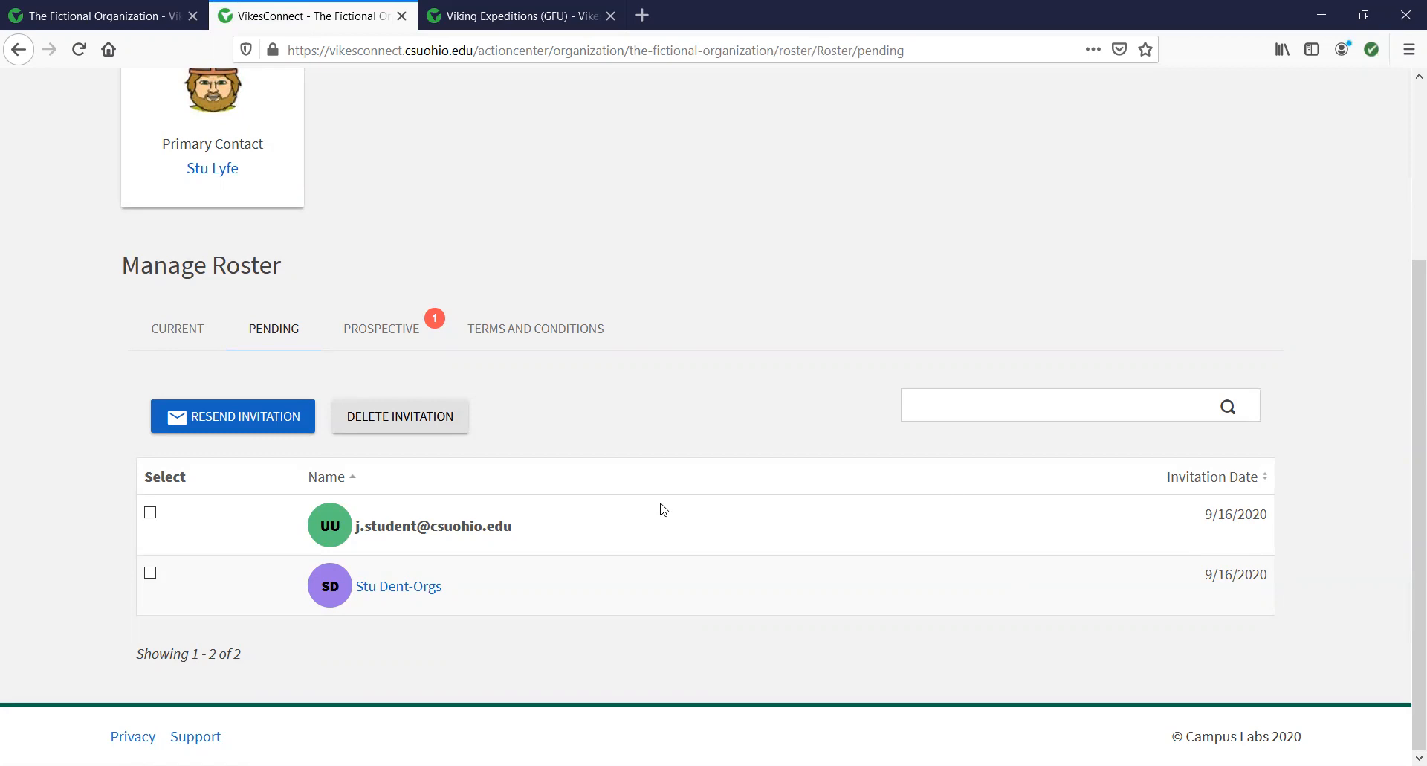
{"action": "left_click", "coordinate": [151, 516]}
{"action": "left_click", "coordinate": [151, 515]}
{"action": "left_click", "coordinate": [405, 331]}
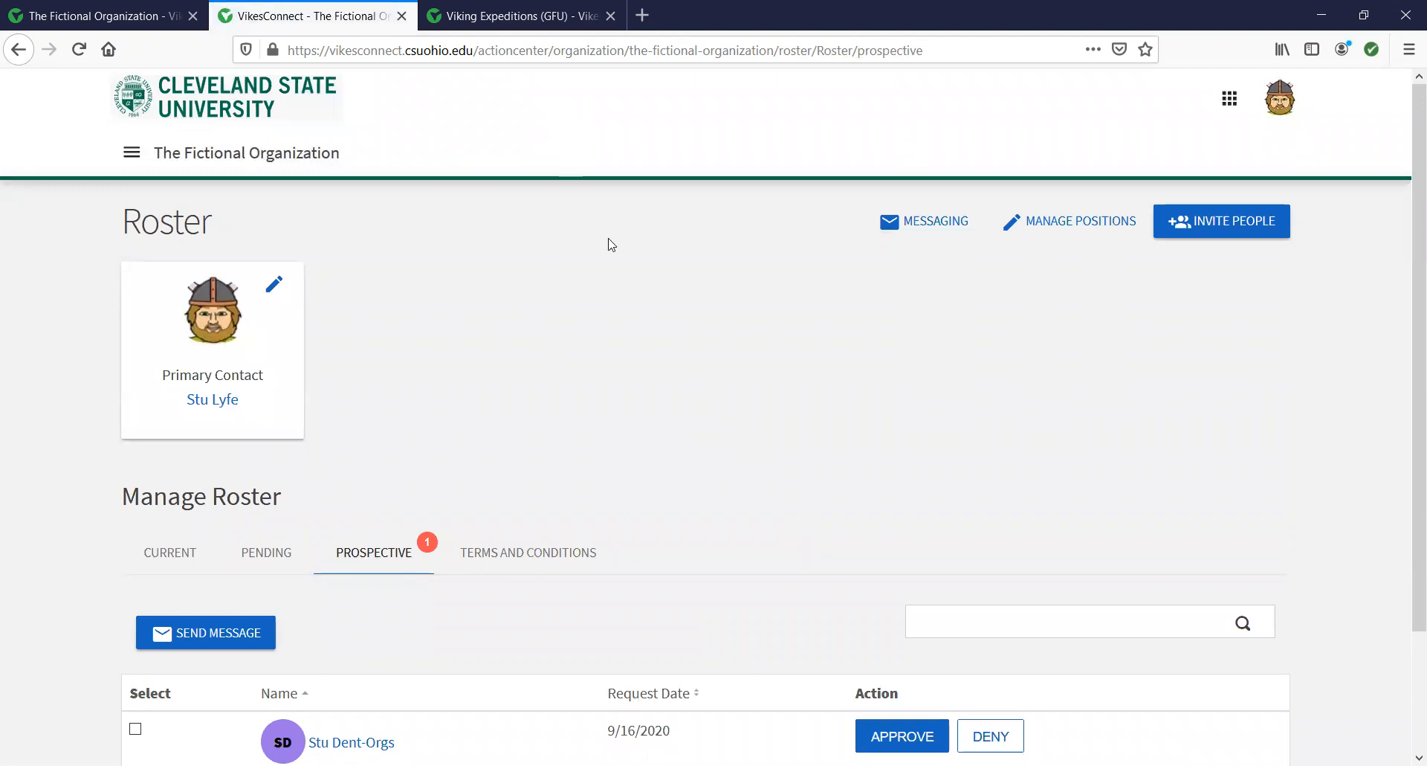
{"action": "left_click", "coordinate": [536, 21]}
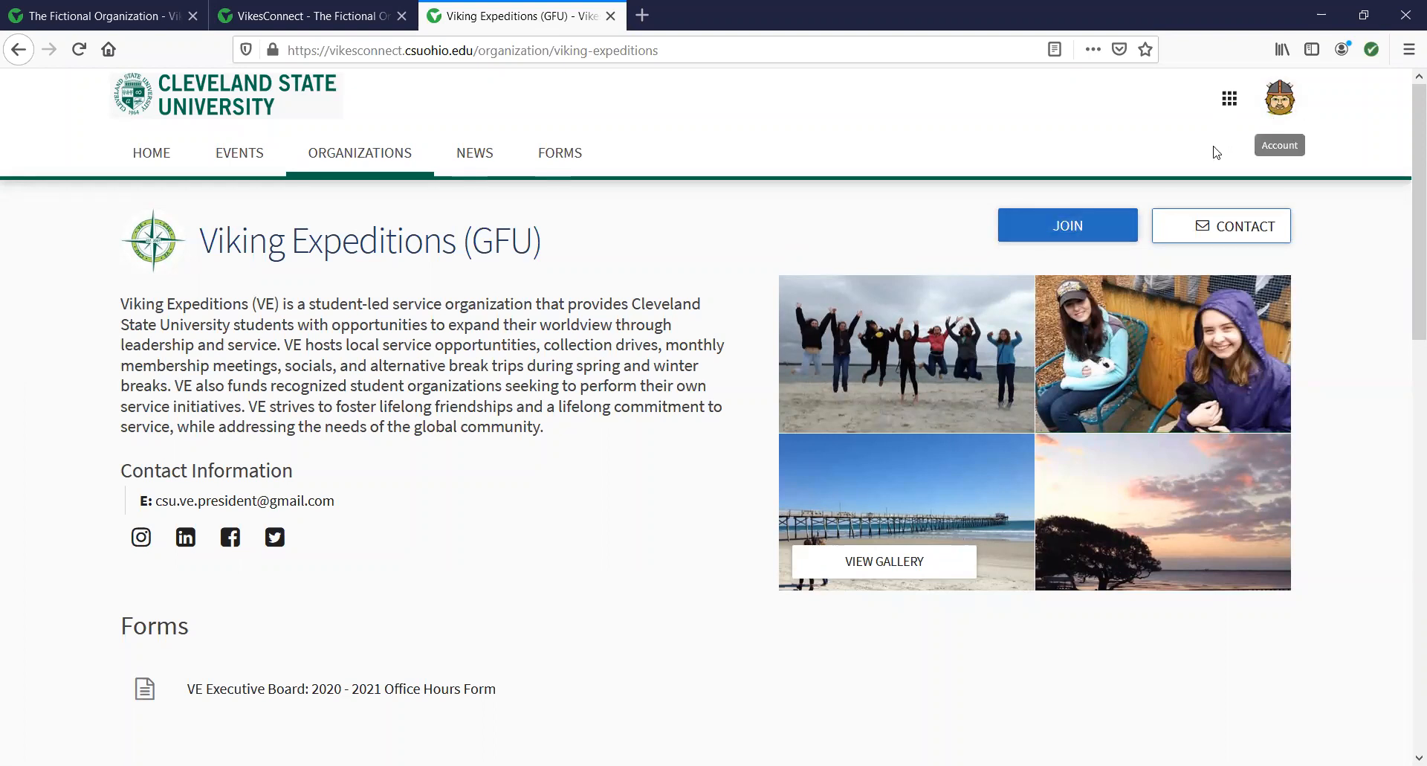
Return to The Fictional Organization tab and scroll to the Prospective request dated 9/16/2020.
{"action": "left_click", "coordinate": [309, 22]}
{"action": "scroll", "coordinate": [487, 533], "scroll_direction": "down", "scroll_amount": 2}
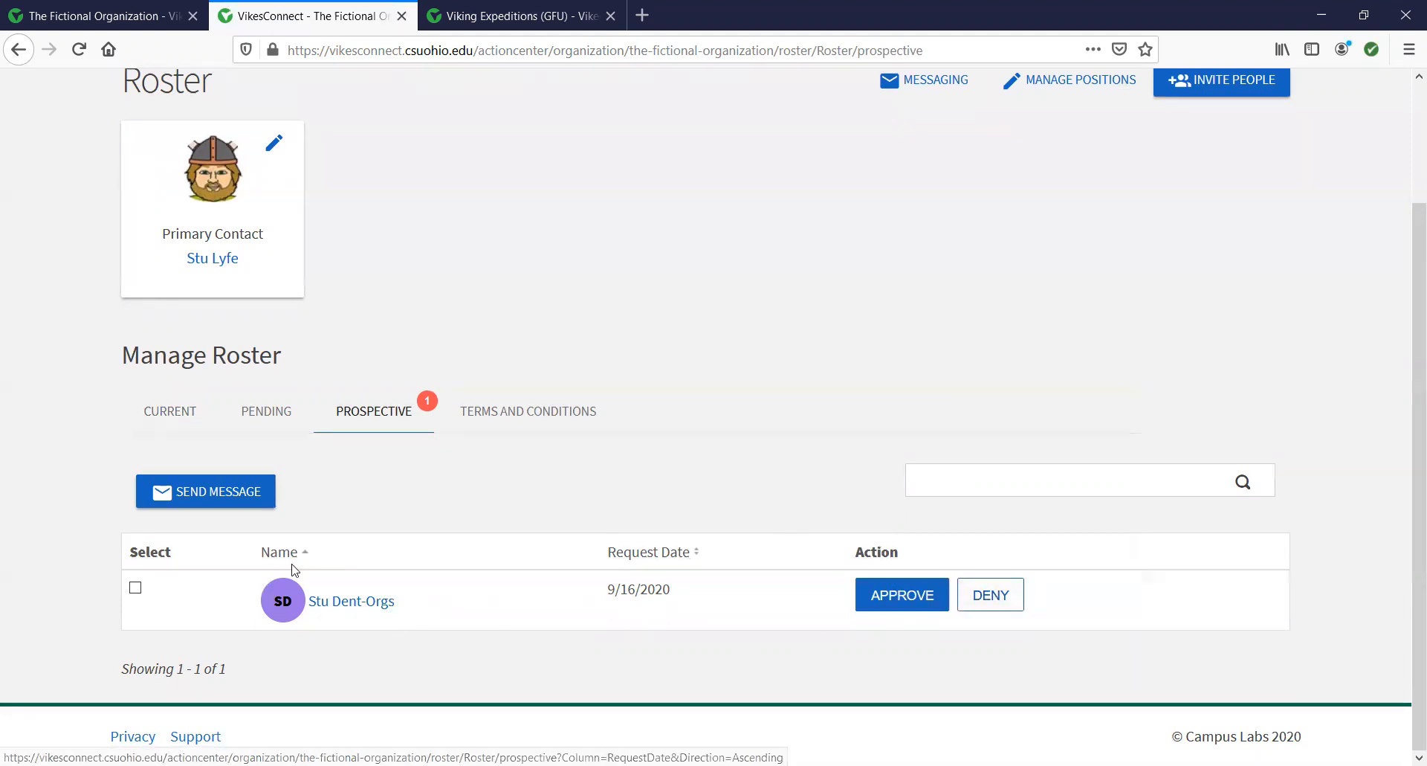
Select the prospective member, start a New Message to them, and cancel it unsent.
{"action": "left_click", "coordinate": [135, 589]}
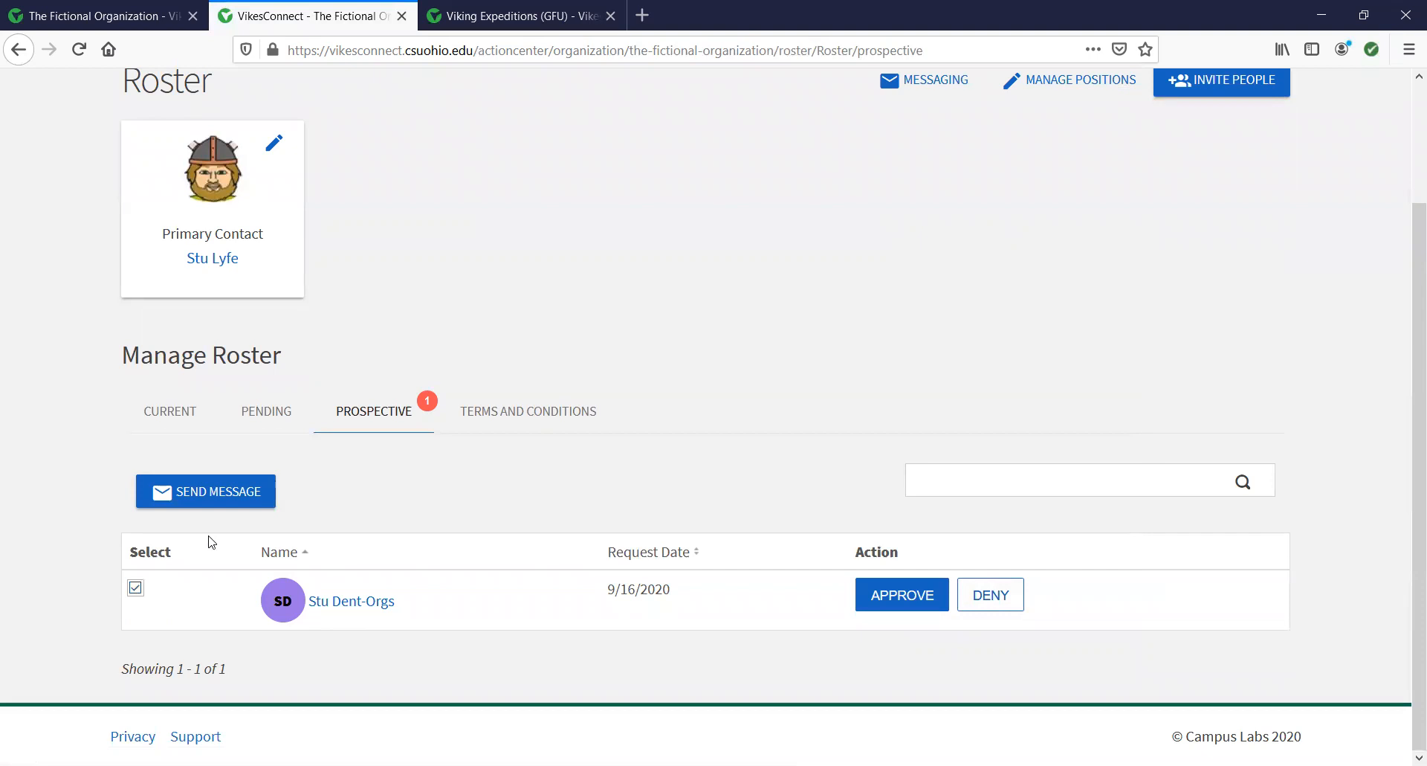
{"action": "left_click", "coordinate": [214, 495]}
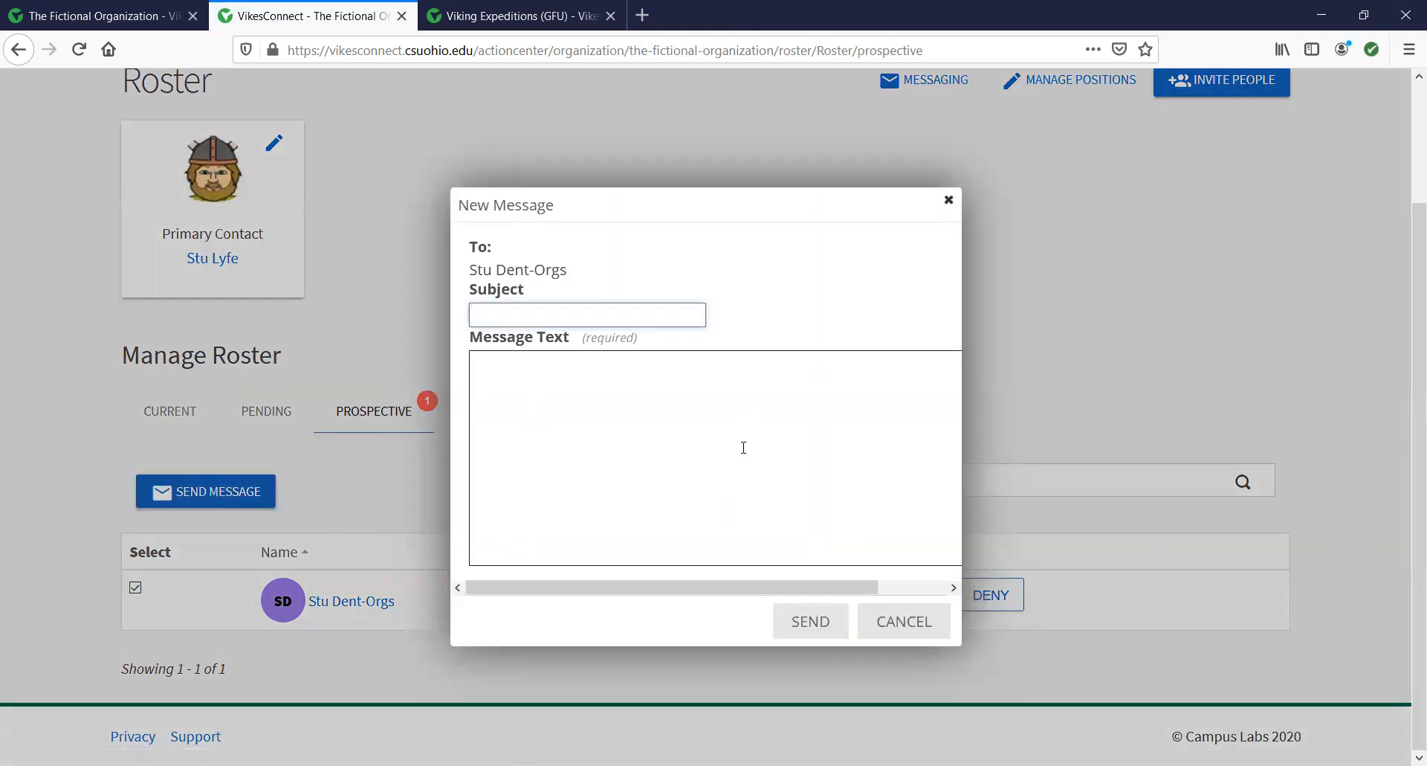
{"action": "left_click", "coordinate": [899, 631]}
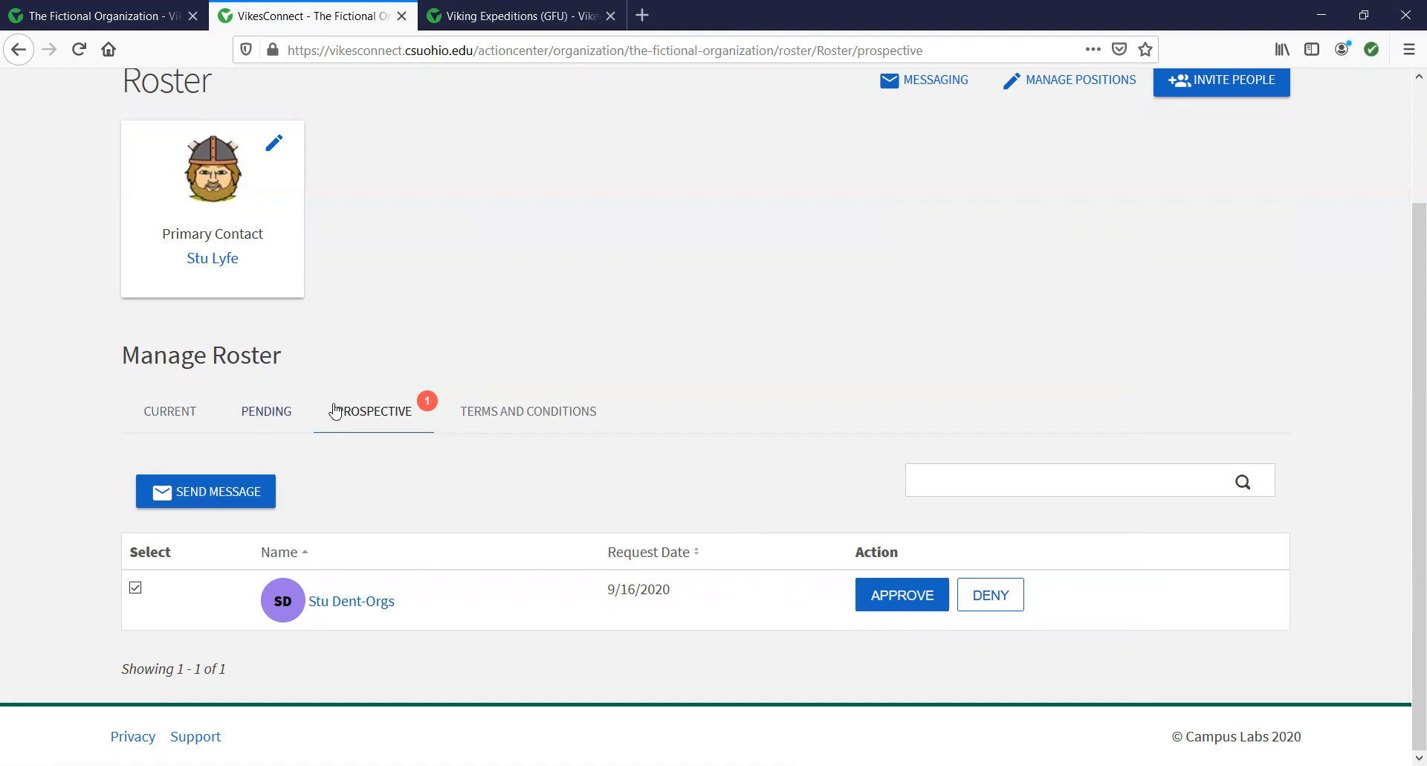
Switch to the Current tab and scroll through all nine members and their positions.
{"action": "left_click", "coordinate": [180, 421]}
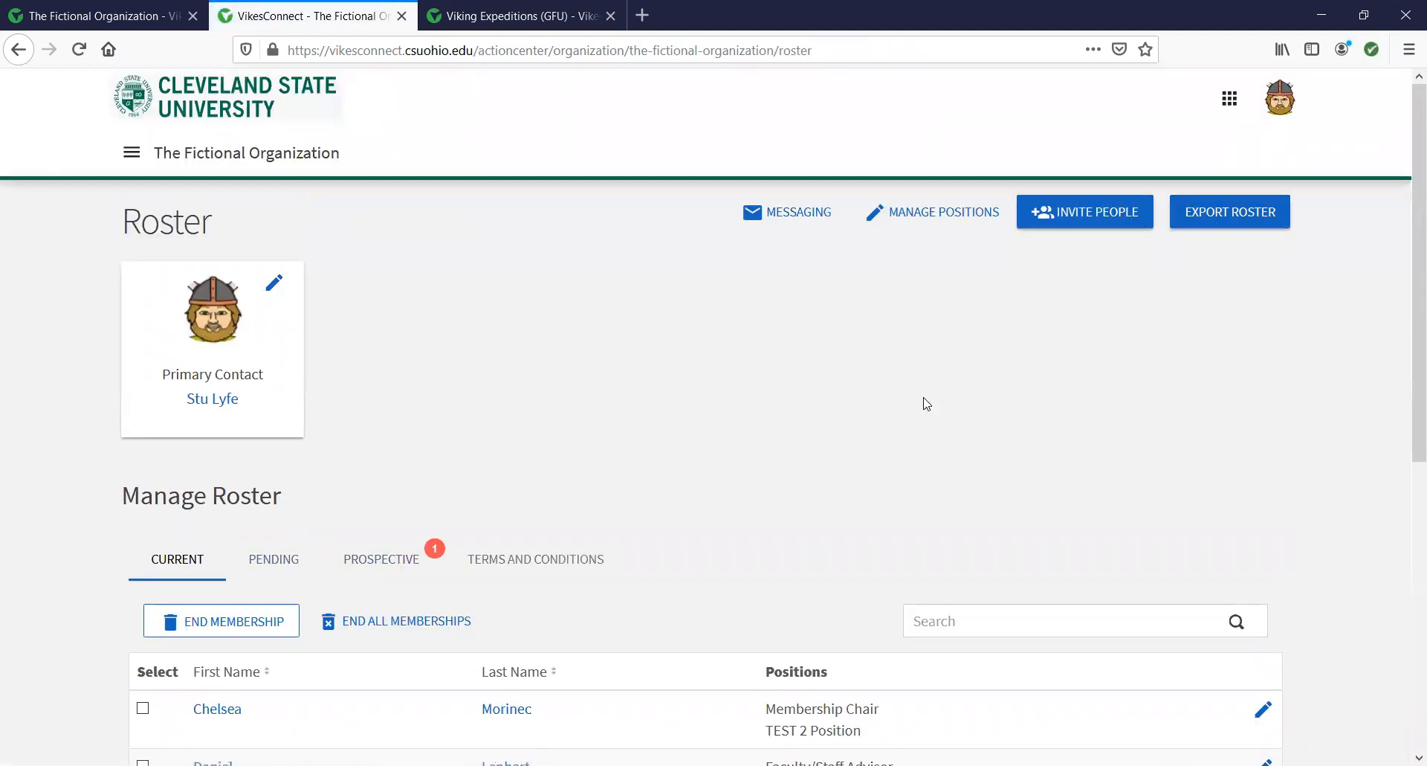
{"action": "scroll", "coordinate": [926, 403], "scroll_direction": "down", "scroll_amount": 5}
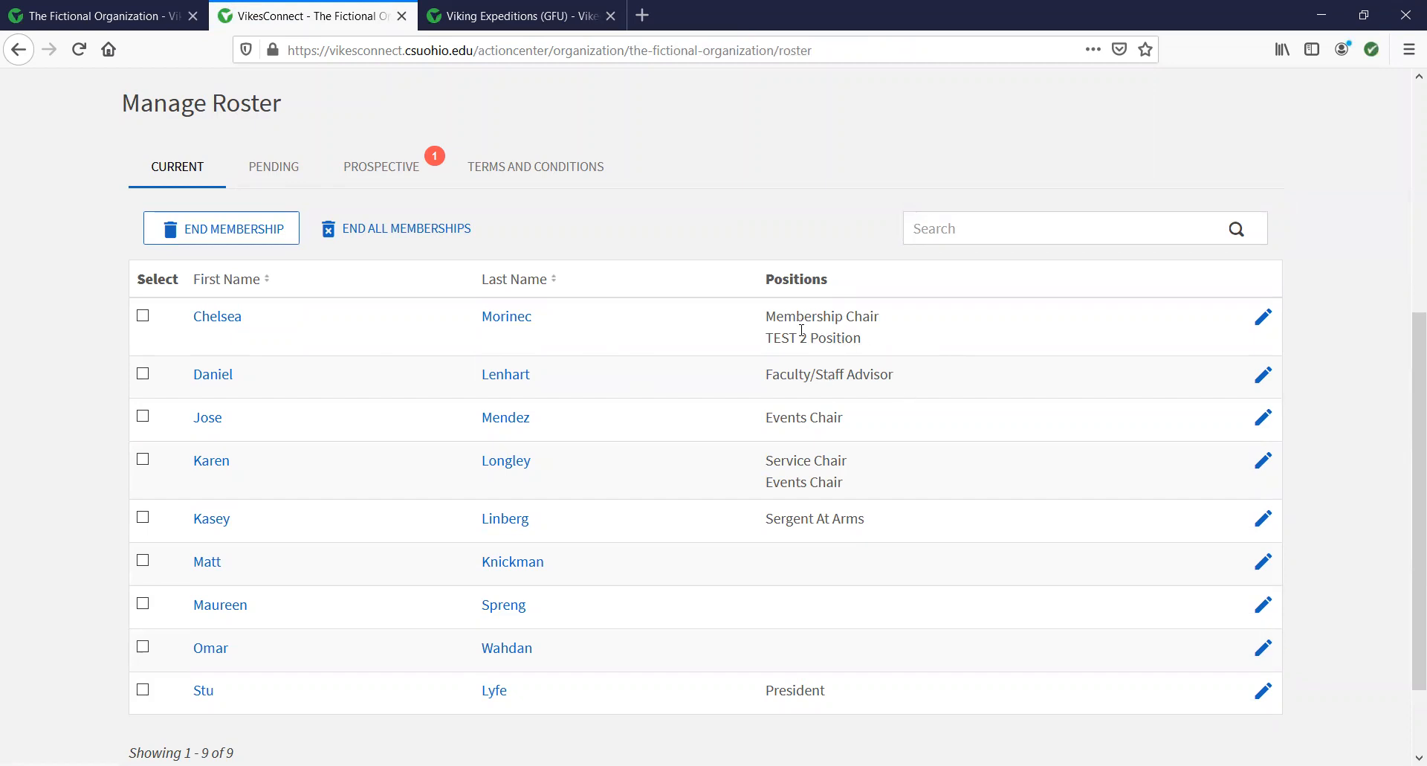
{"action": "scroll", "coordinate": [809, 372], "scroll_direction": "up", "scroll_amount": 5}
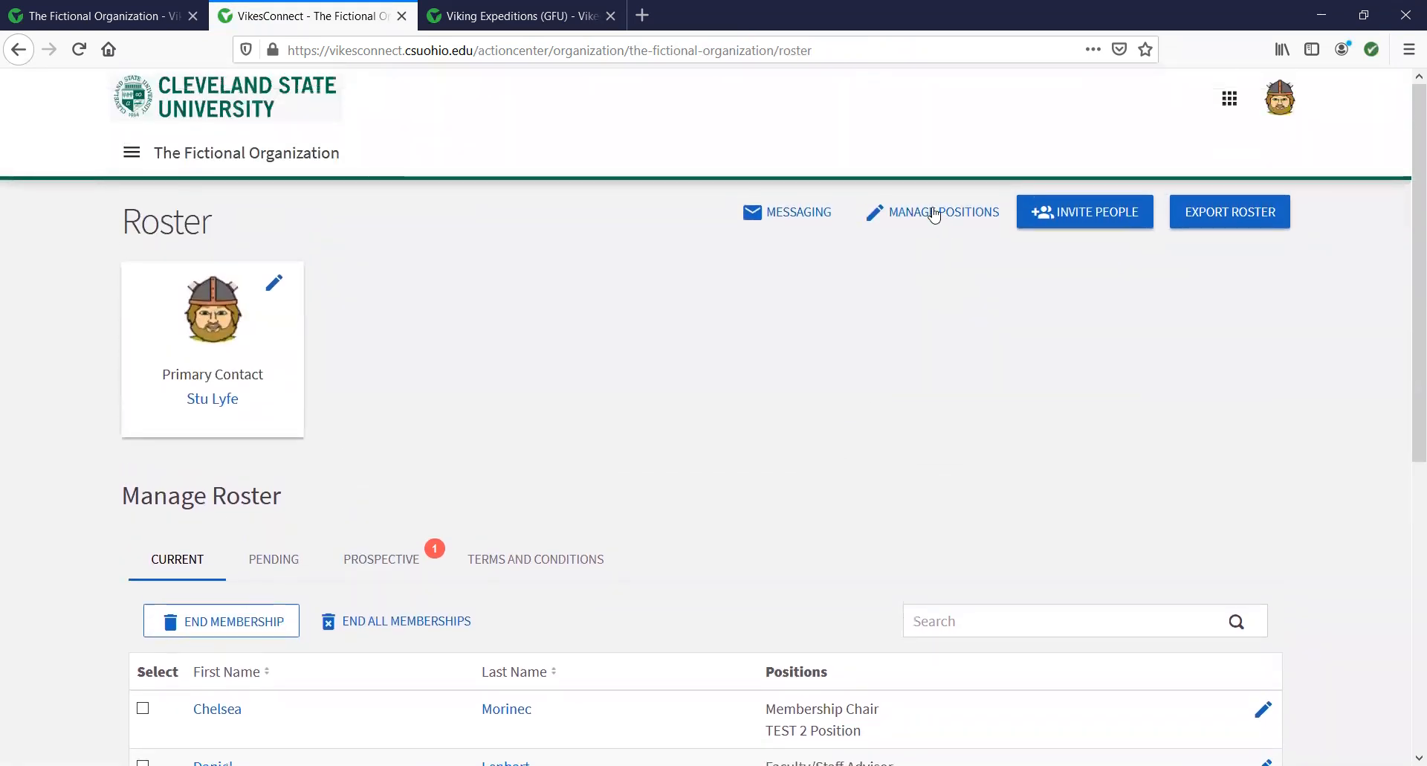
Start a new position named TEST 3 with Member as its position type.
{"action": "left_click", "coordinate": [927, 215]}
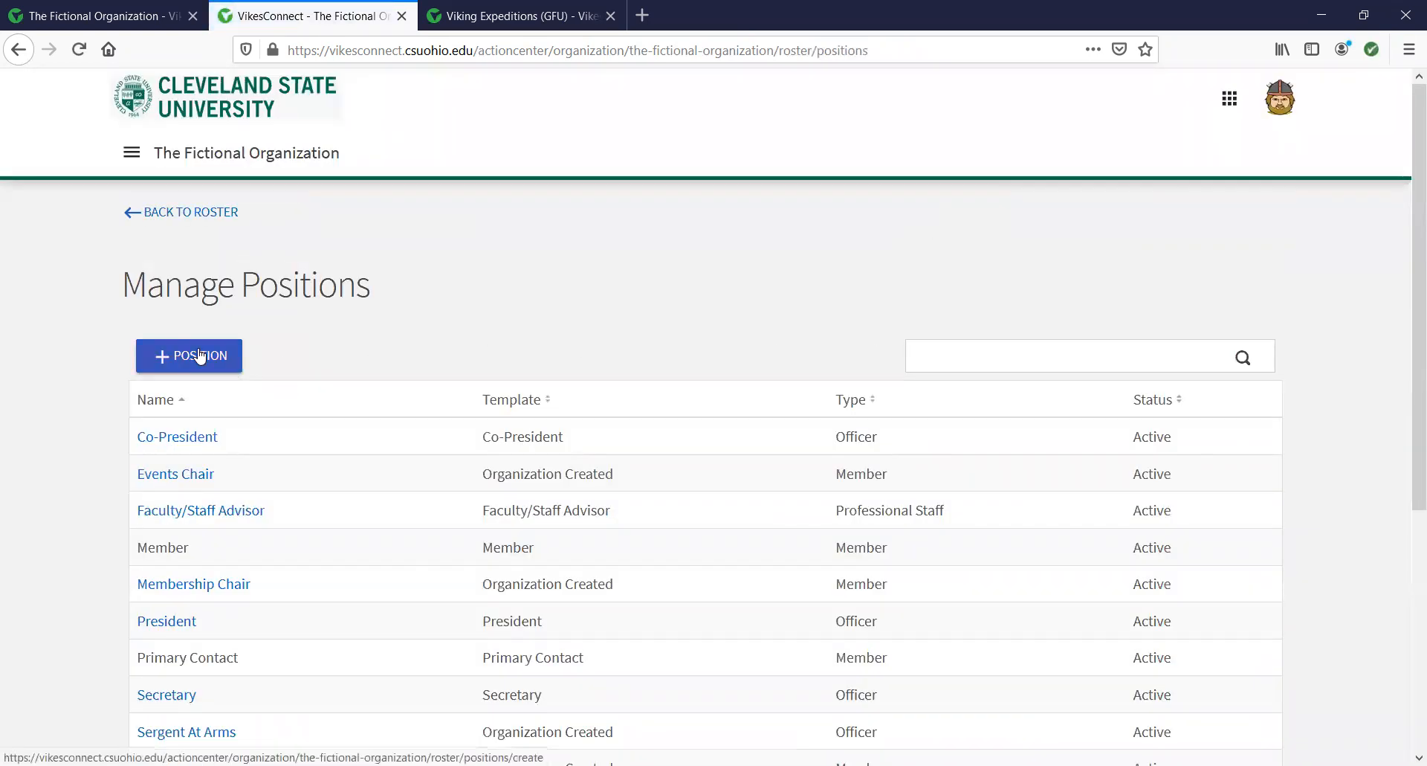
{"action": "left_click", "coordinate": [200, 356]}
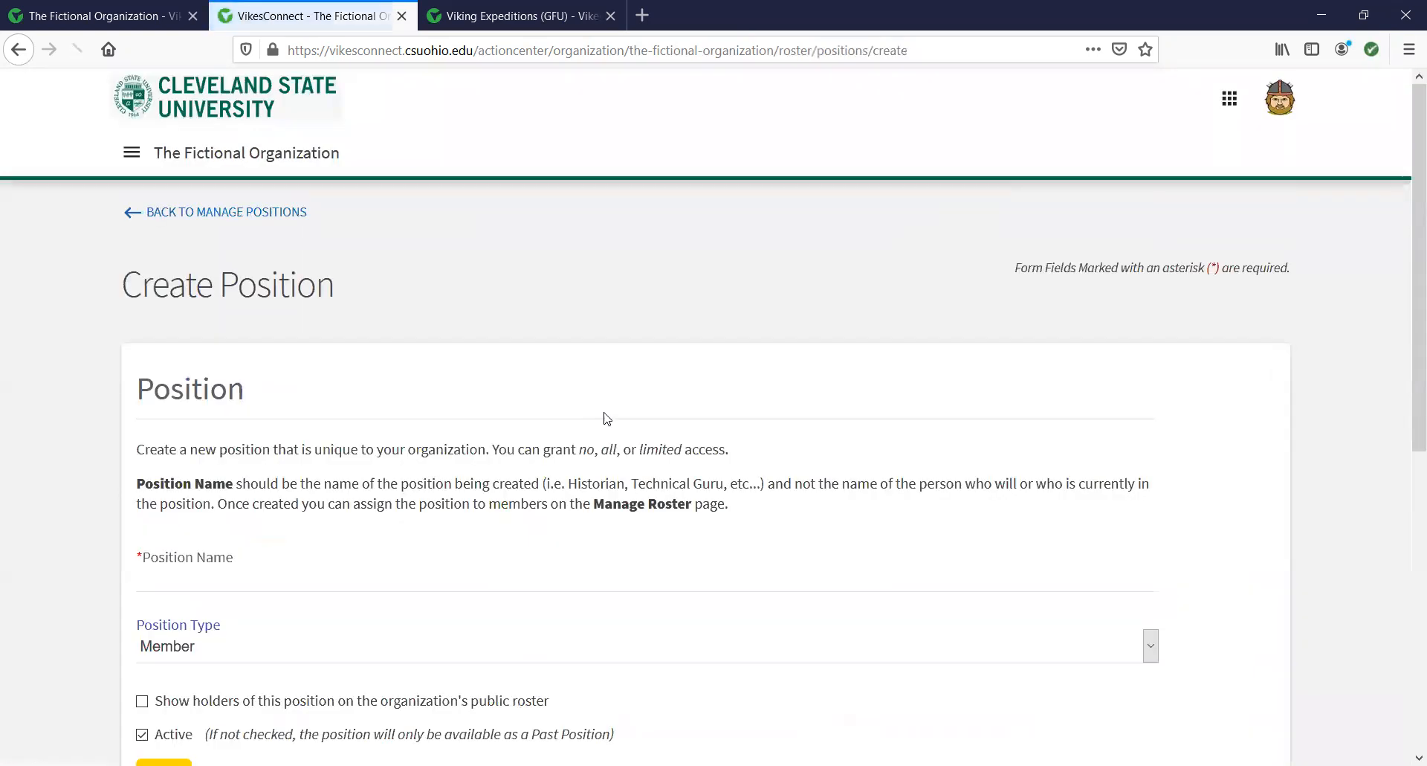
{"action": "scroll", "coordinate": [382, 485], "scroll_direction": "down", "scroll_amount": 3}
{"action": "left_click", "coordinate": [786, 387]}
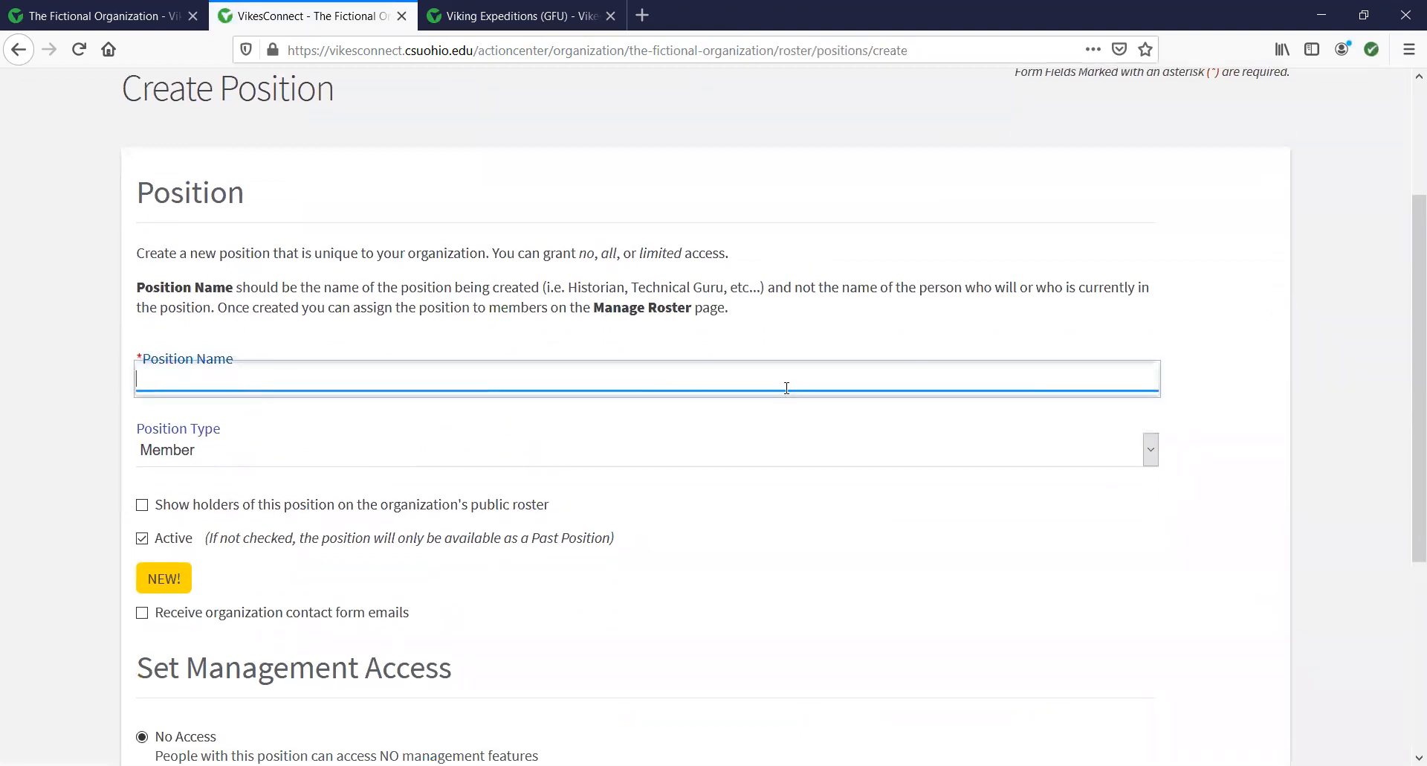
{"action": "type", "text": "TEST"}
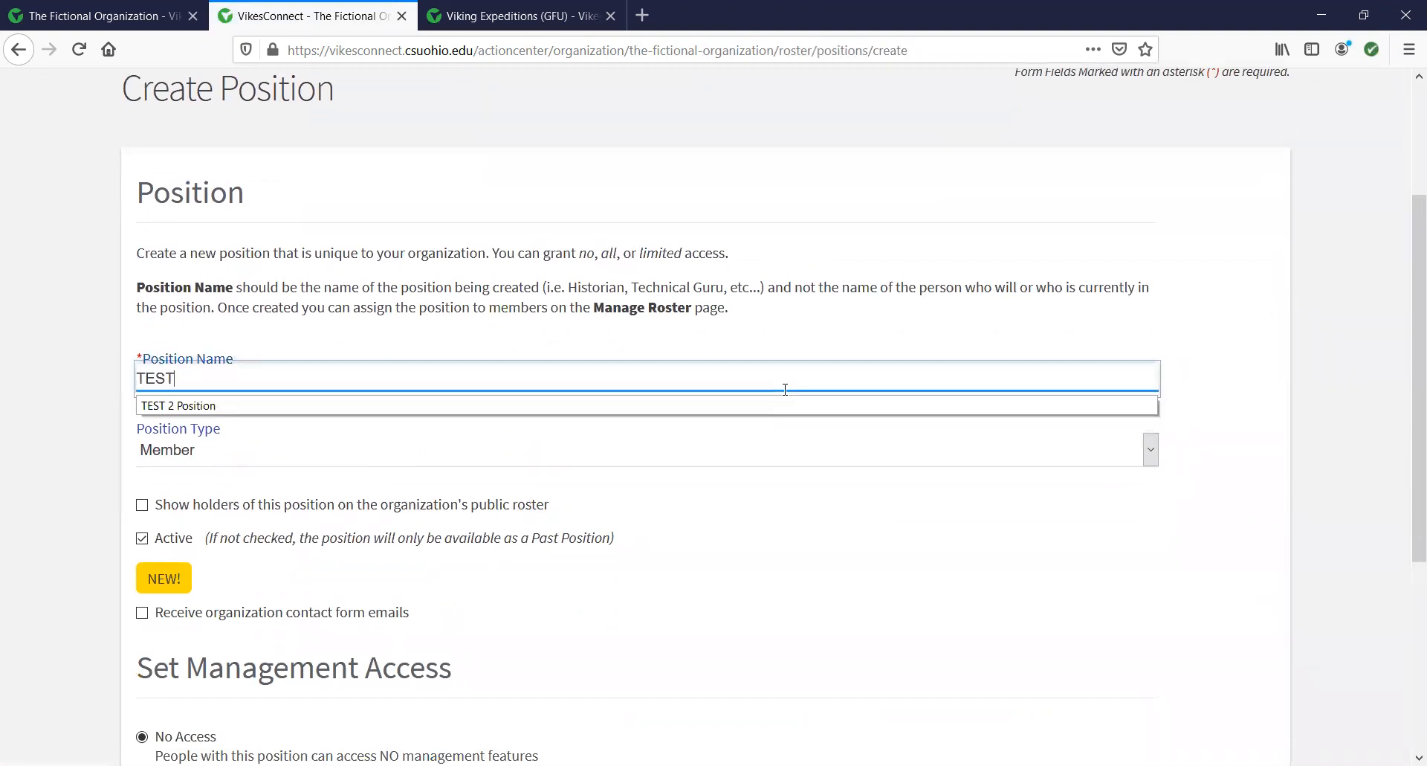
{"action": "type", "text": " 3 position"}
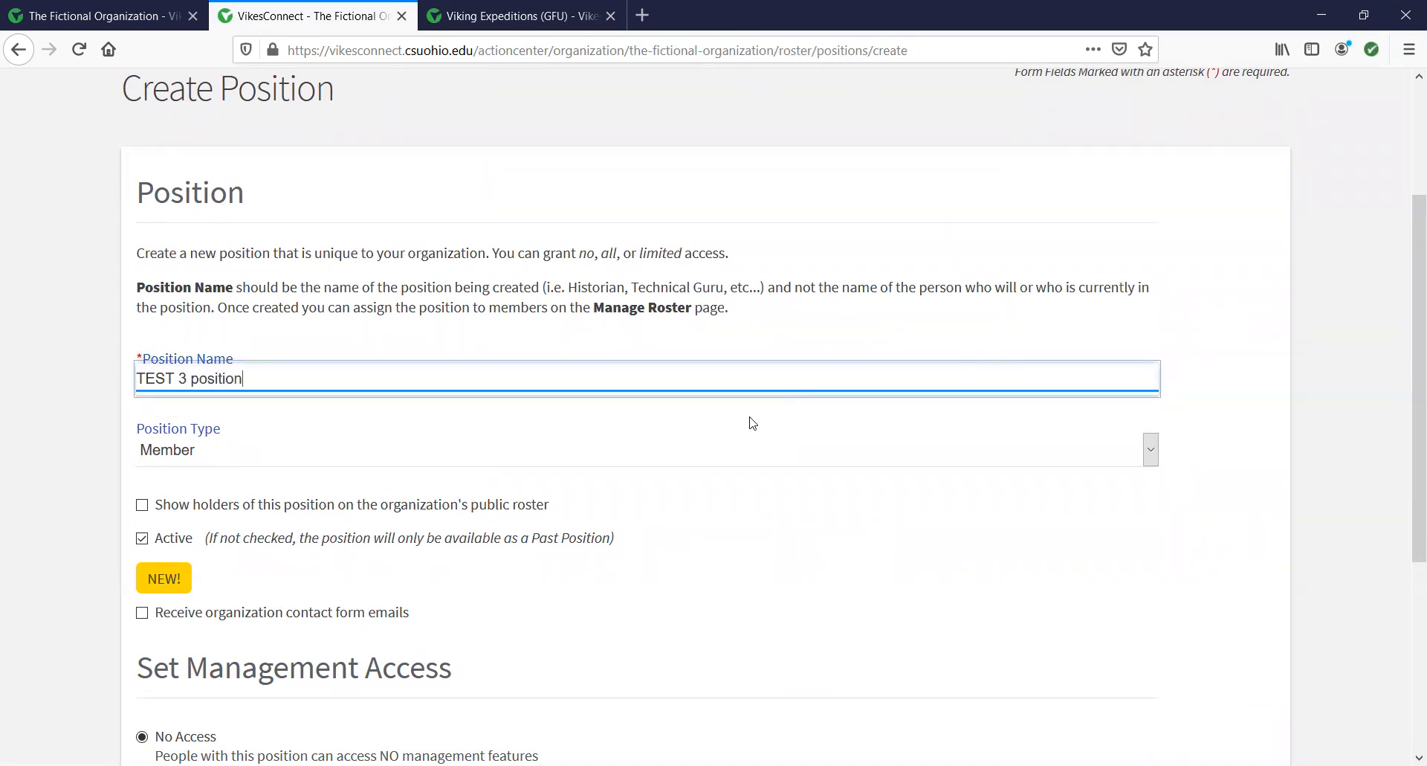
{"action": "scroll", "coordinate": [666, 490], "scroll_direction": "down", "scroll_amount": 3}
{"action": "left_click", "coordinate": [170, 258]}
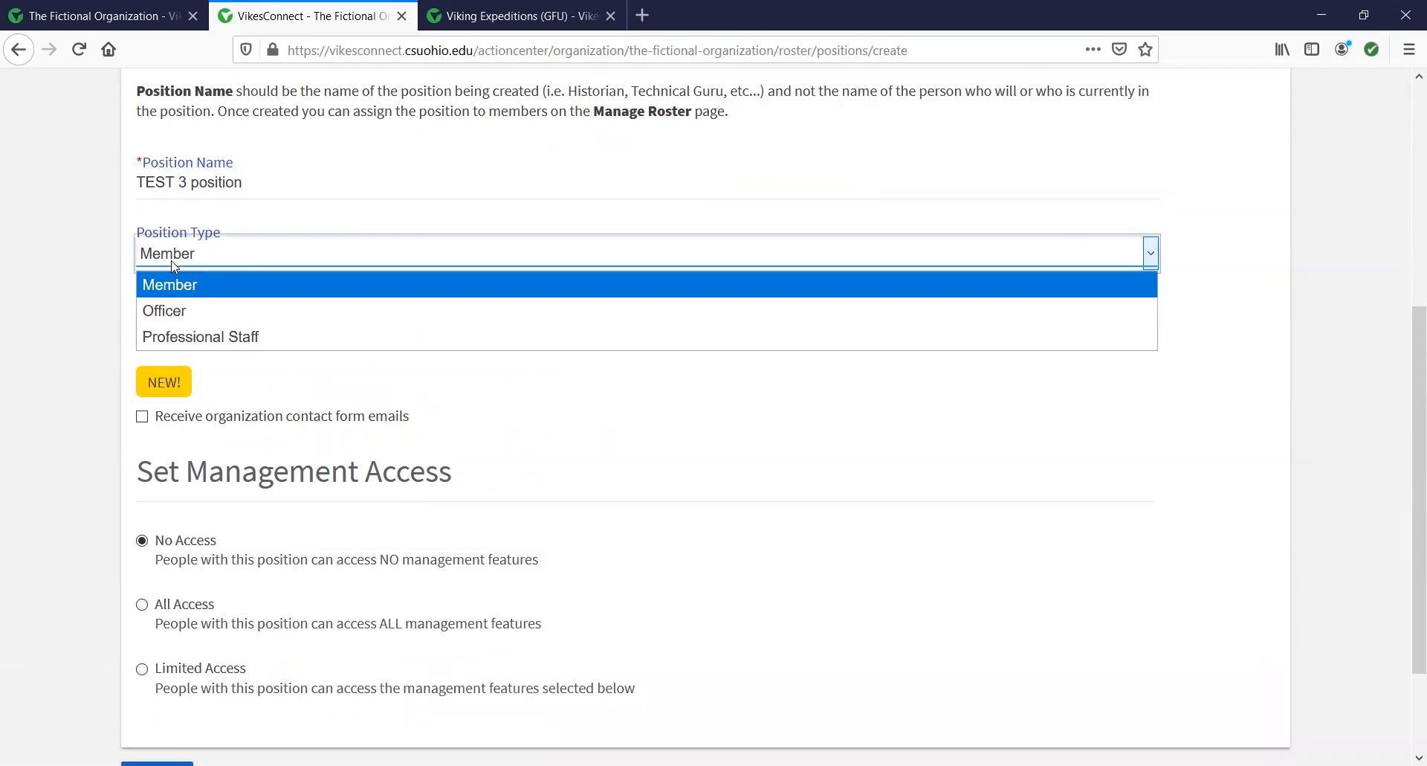
{"action": "left_click", "coordinate": [234, 223]}
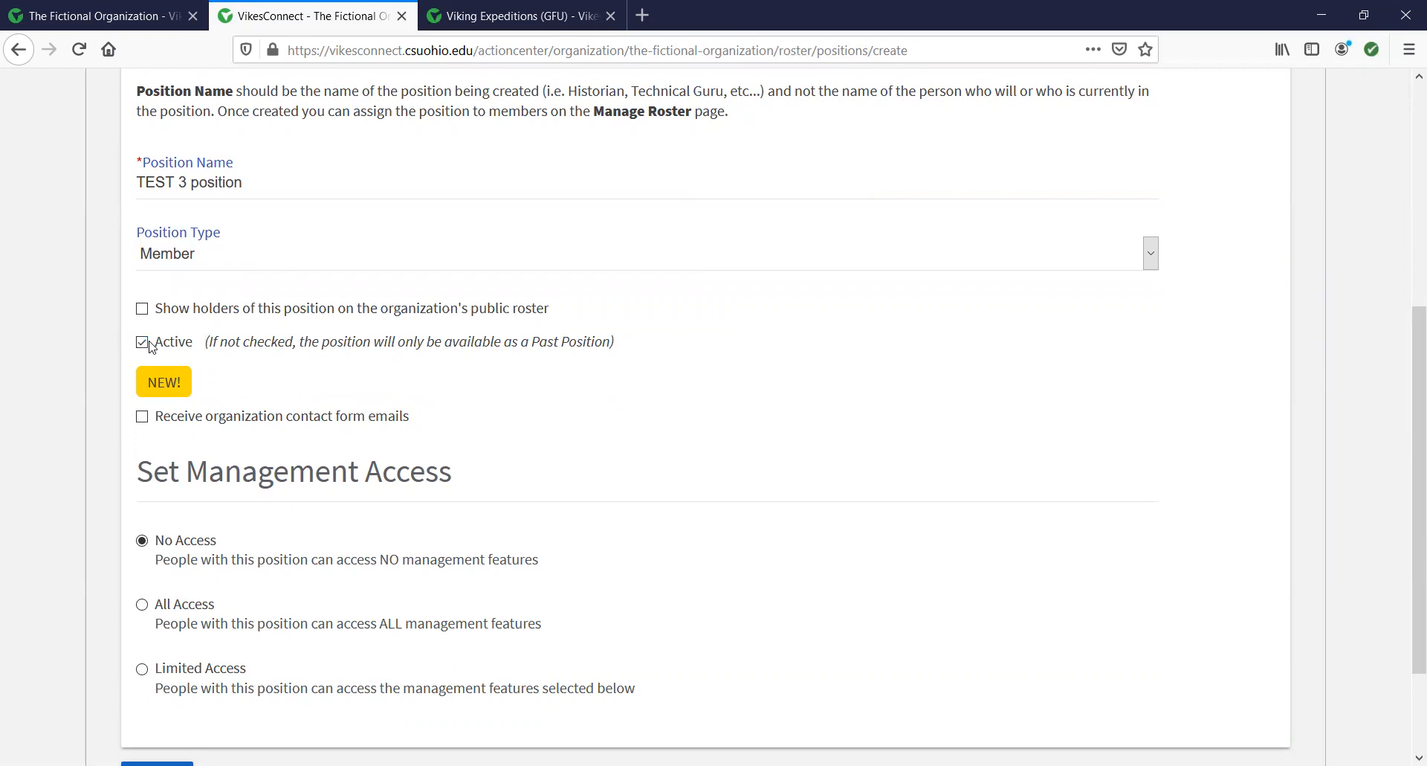
{"action": "scroll", "coordinate": [348, 548], "scroll_direction": "down", "scroll_amount": 1}
{"action": "scroll", "coordinate": [349, 548], "scroll_direction": "down", "scroll_amount": 1}
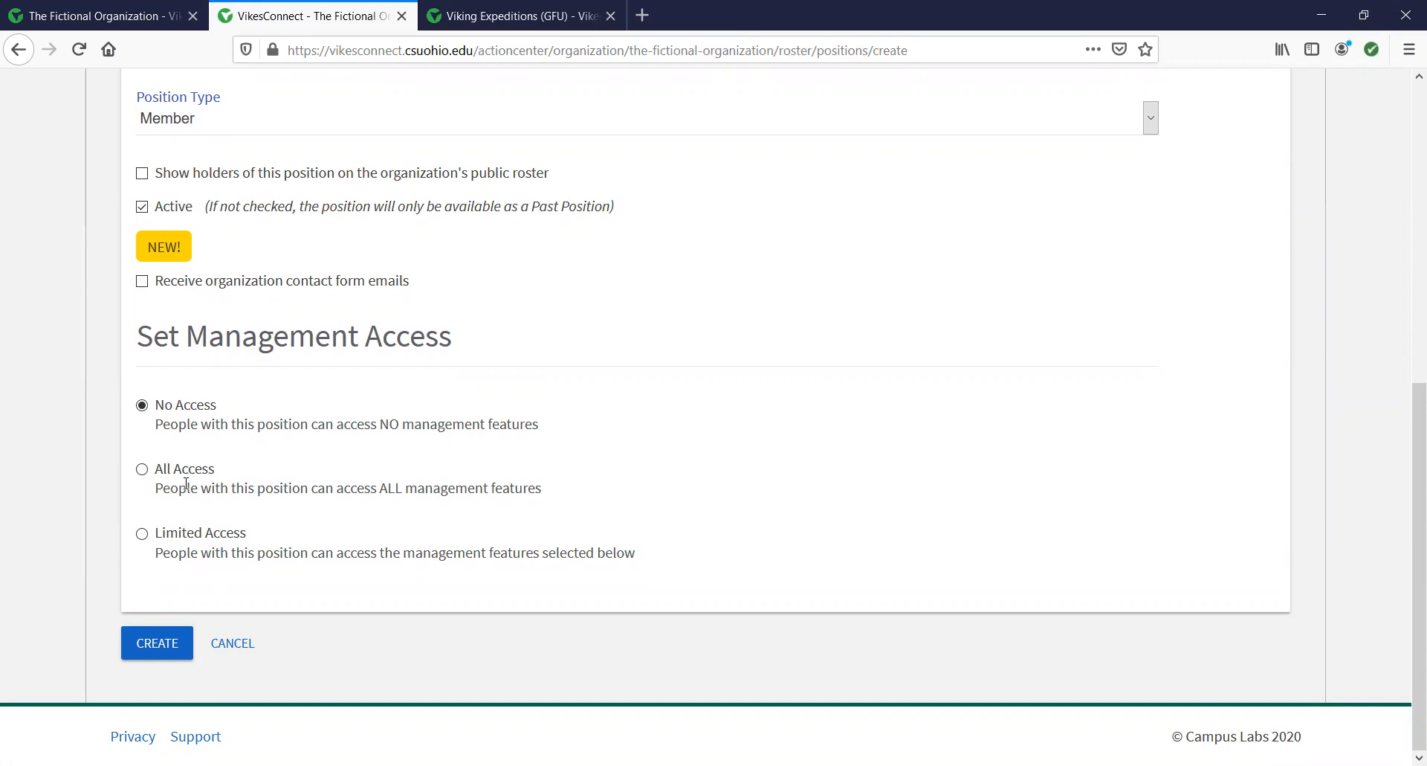
Give it limited management access with Full Documents and Full Finance access, then create it.
{"action": "left_click", "coordinate": [141, 533]}
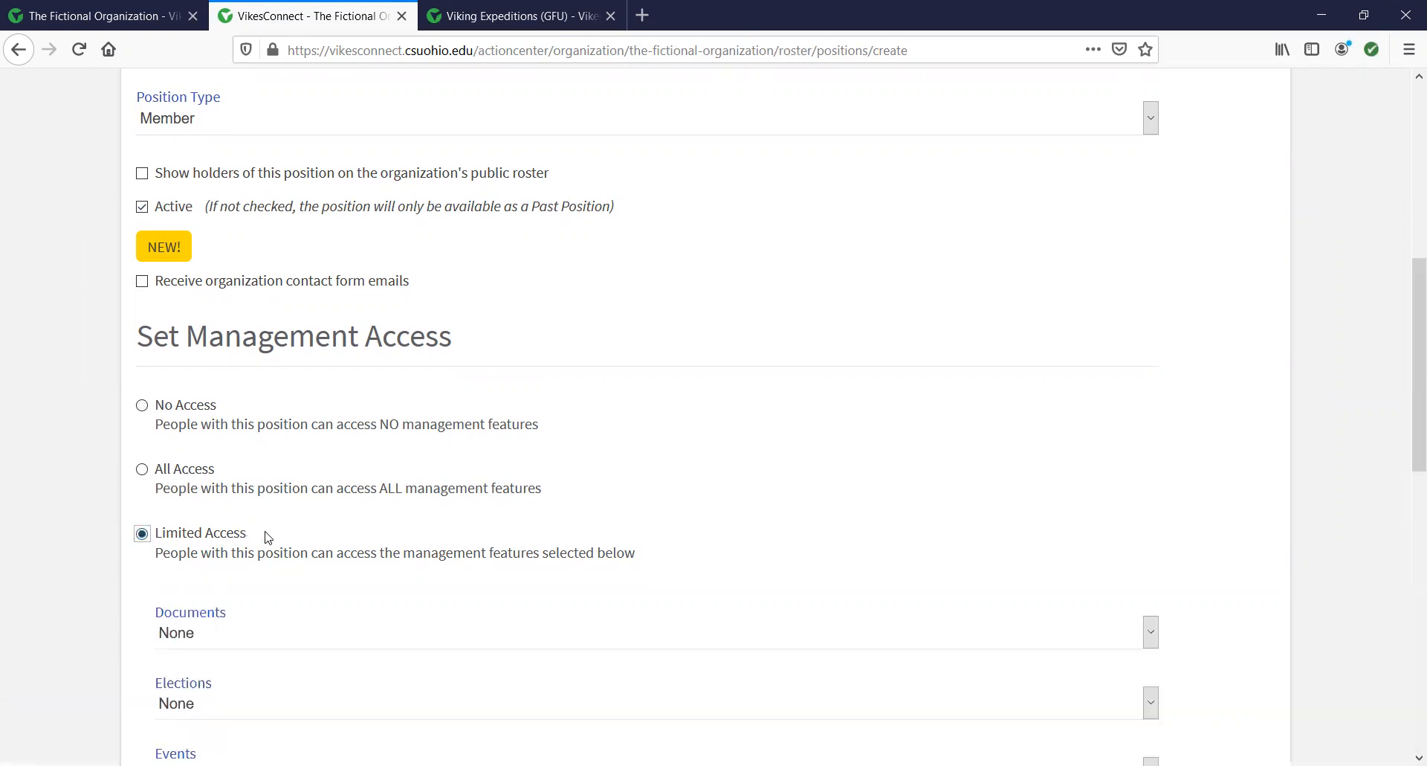
{"action": "scroll", "coordinate": [275, 539], "scroll_direction": "down", "scroll_amount": 4}
{"action": "left_click", "coordinate": [330, 340]}
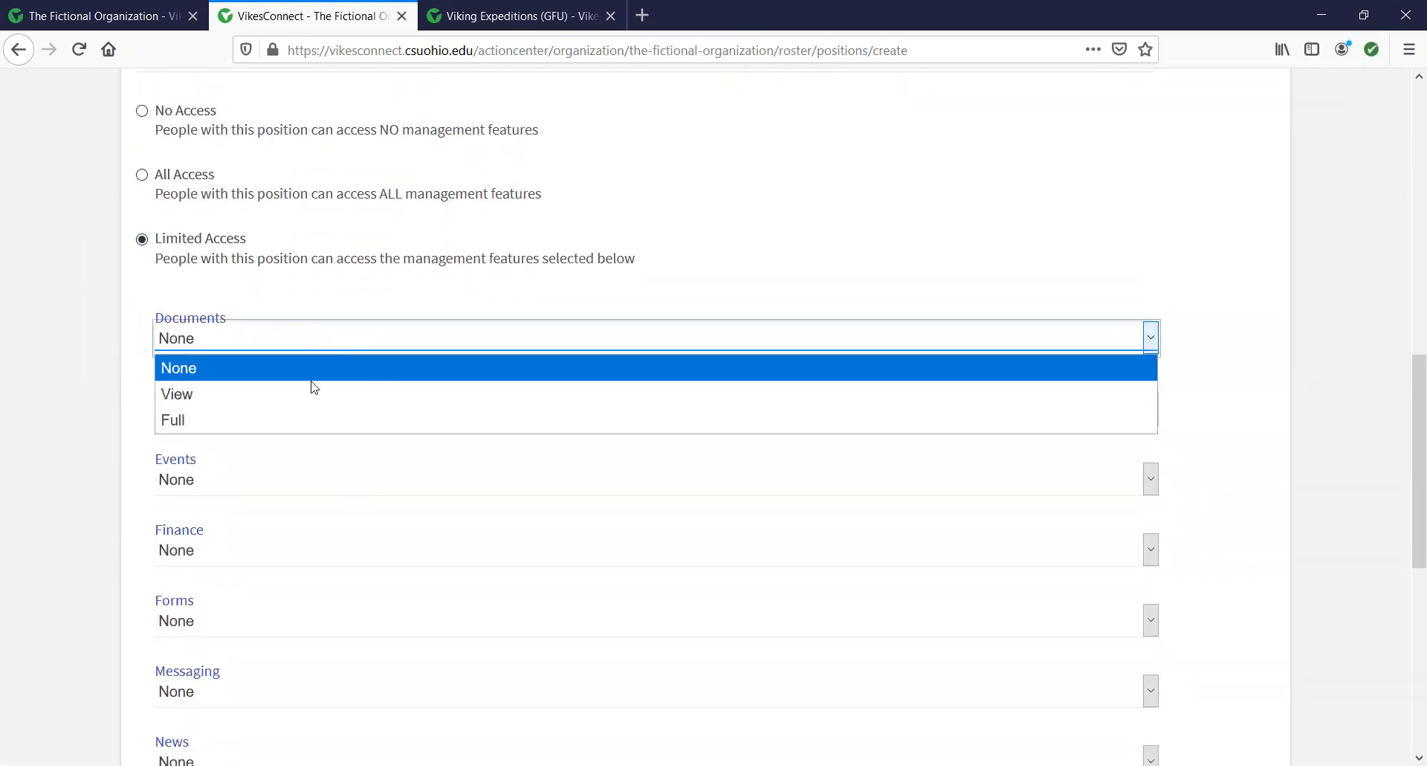
{"action": "left_click", "coordinate": [301, 422]}
{"action": "scroll", "coordinate": [414, 486], "scroll_direction": "down", "scroll_amount": 3}
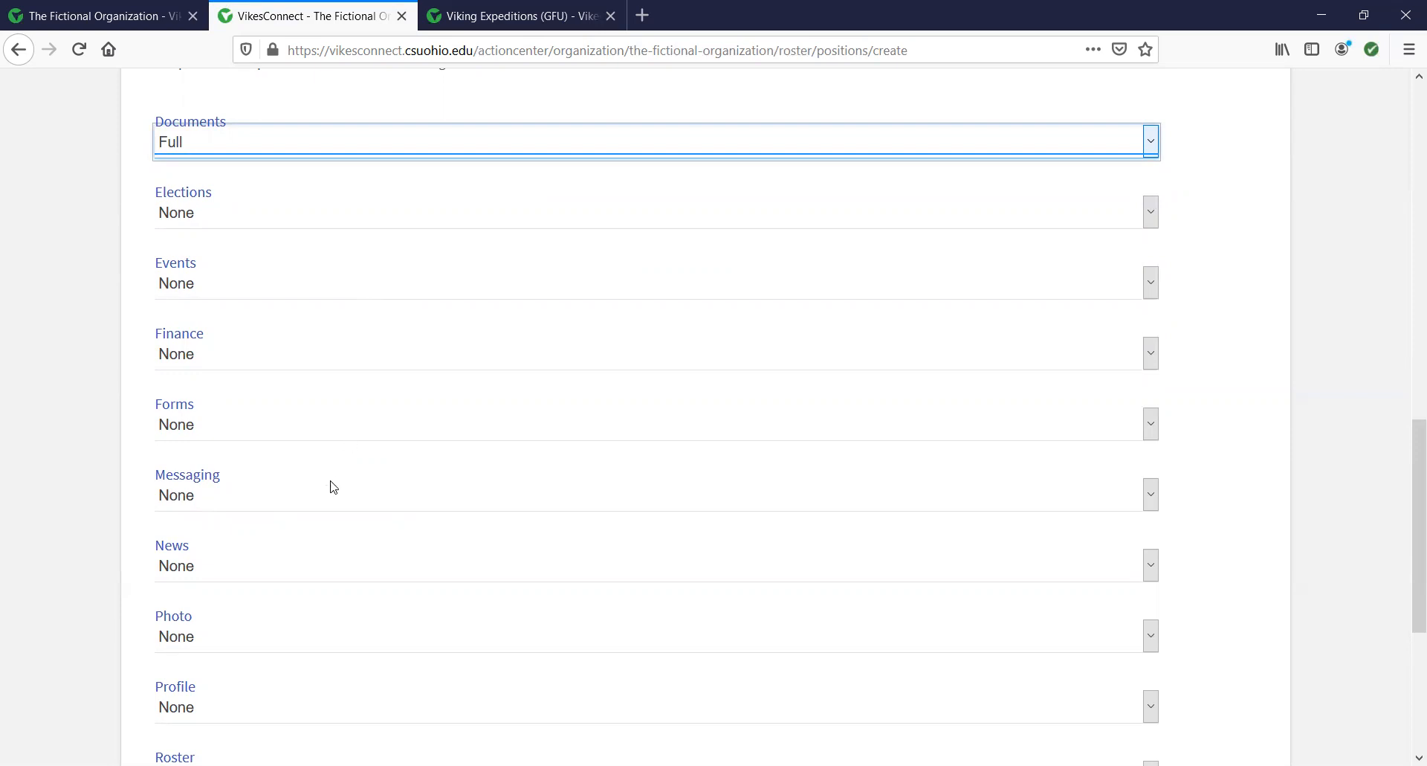
{"action": "scroll", "coordinate": [334, 487], "scroll_direction": "down", "scroll_amount": 3}
{"action": "left_click", "coordinate": [315, 166]}
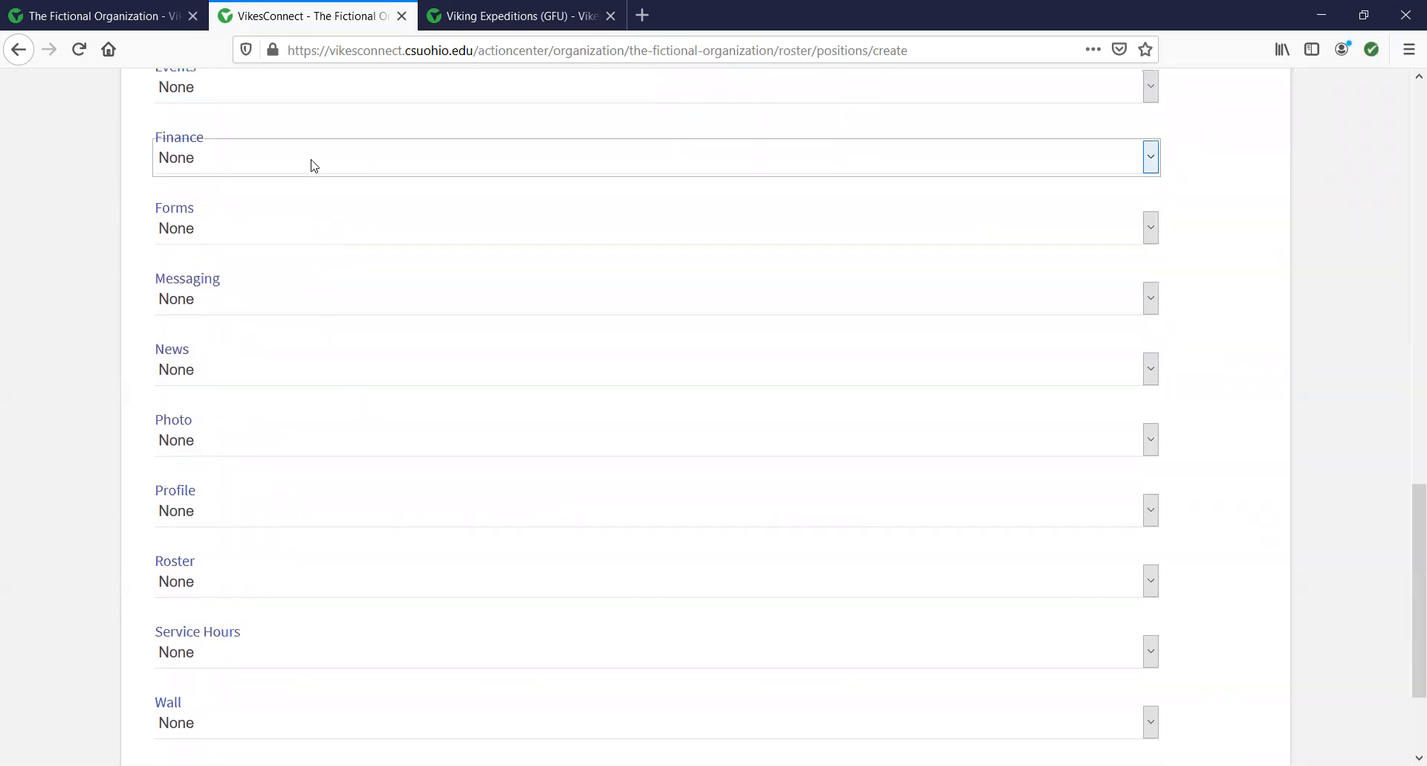
{"action": "left_click", "coordinate": [273, 242]}
{"action": "scroll", "coordinate": [516, 341], "scroll_direction": "down", "scroll_amount": 3}
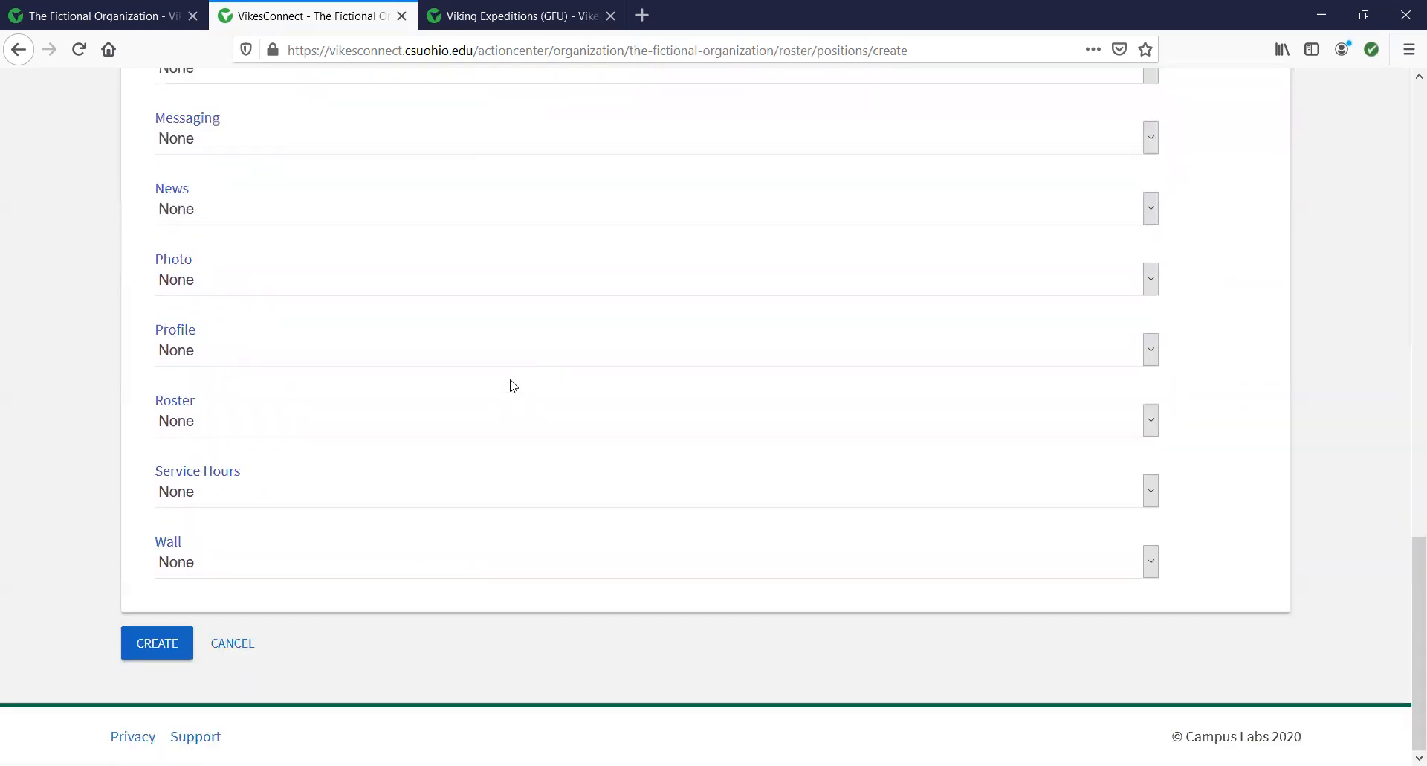
{"action": "left_click", "coordinate": [163, 644]}
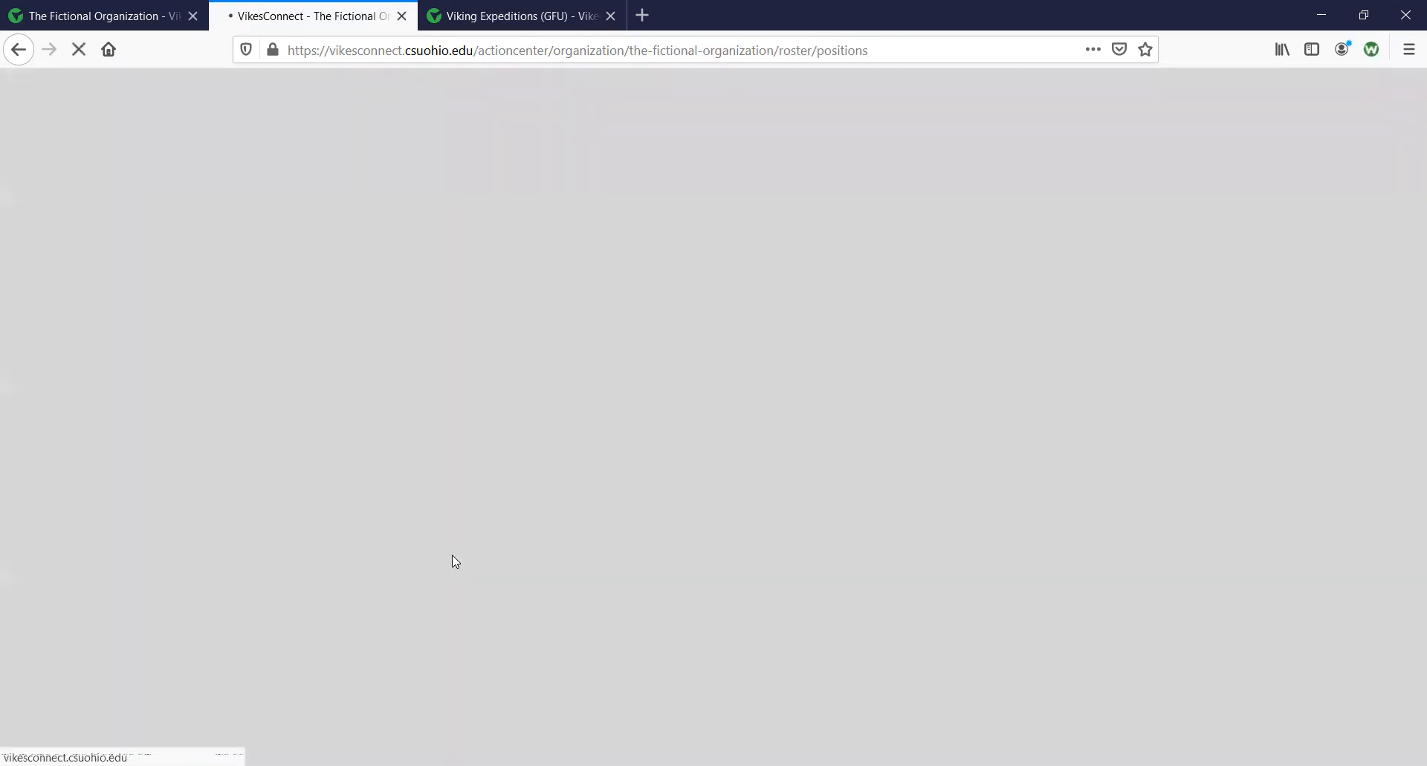
{"action": "scroll", "coordinate": [429, 562], "scroll_direction": "down", "scroll_amount": 4}
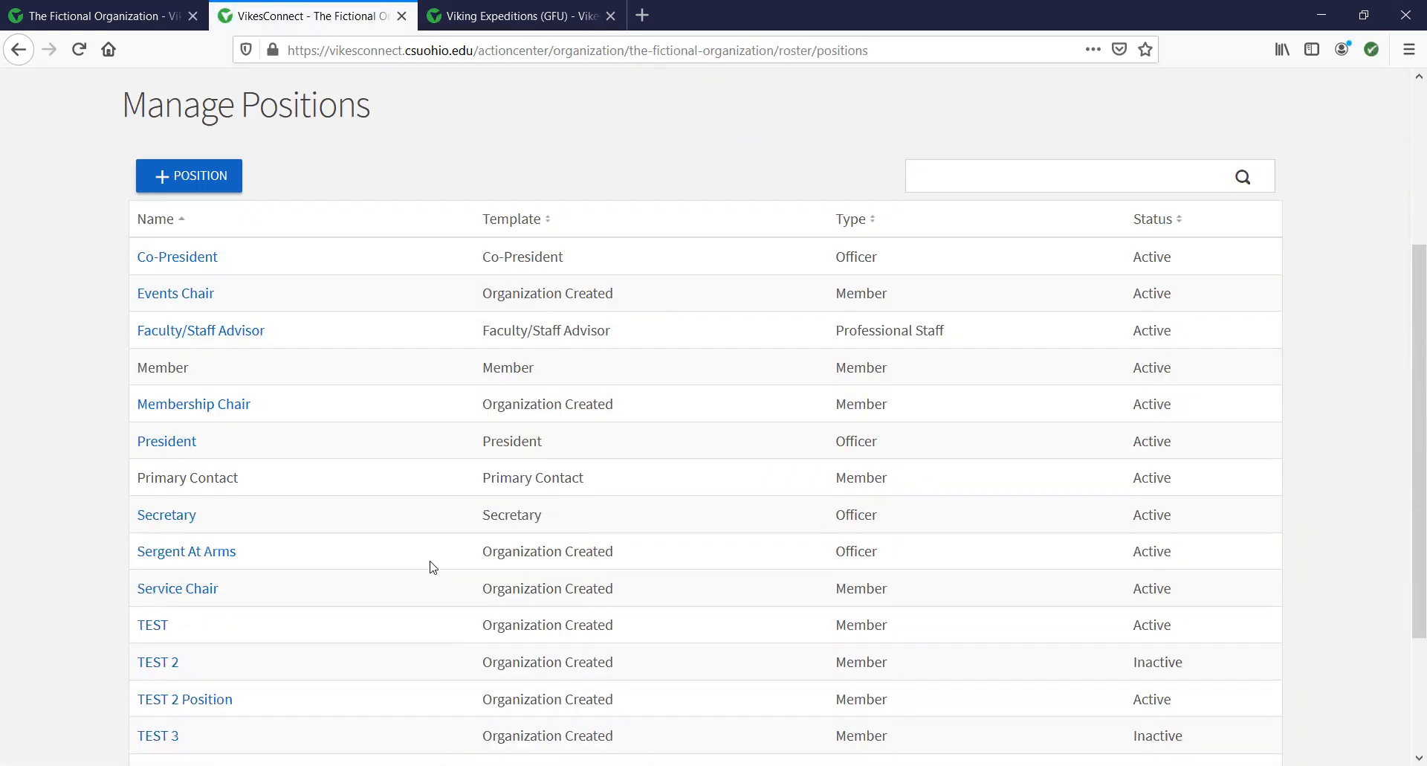
{"action": "scroll", "coordinate": [429, 567], "scroll_direction": "down", "scroll_amount": 3}
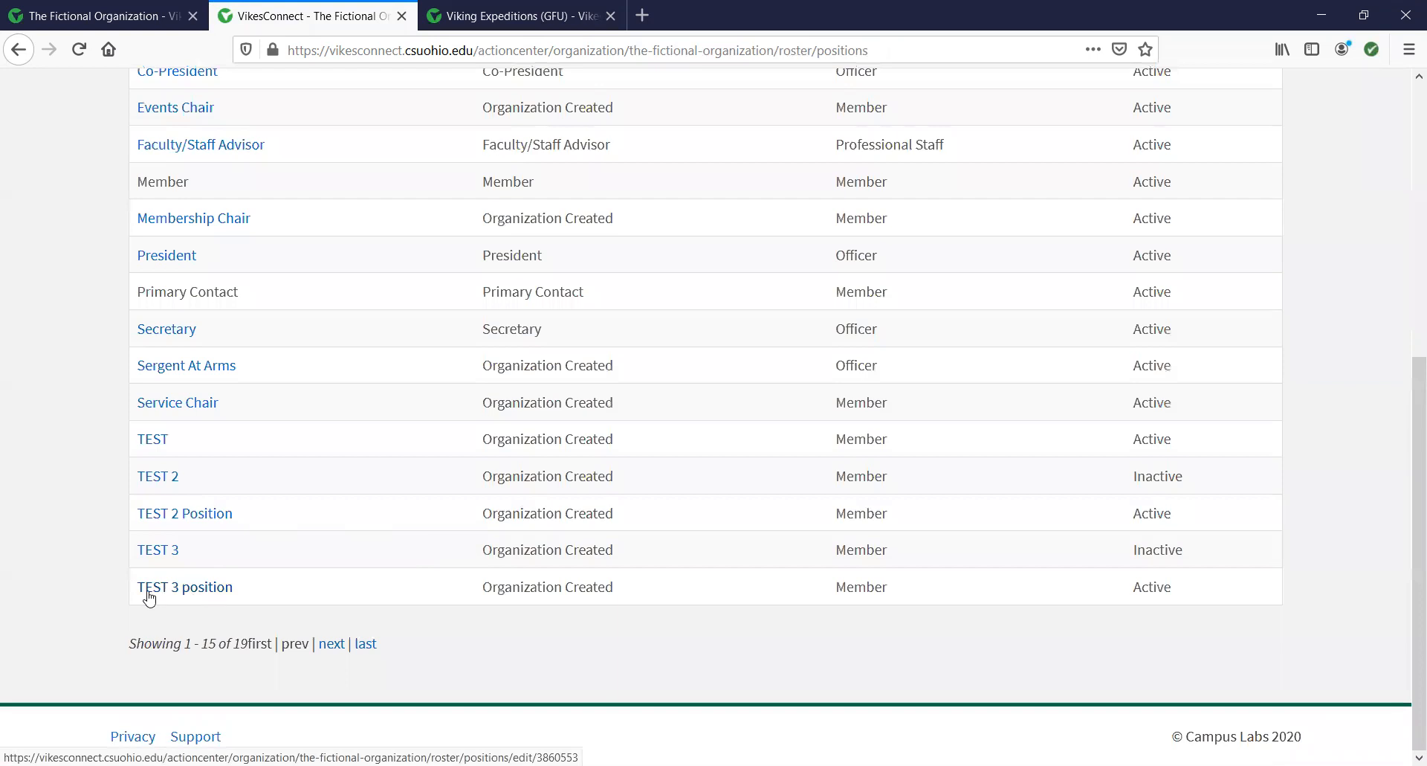
{"action": "scroll", "coordinate": [639, 484], "scroll_direction": "up", "scroll_amount": 7}
Back on the roster, give the member with no position the TEST 3 position and save.
{"action": "left_click", "coordinate": [227, 295]}
{"action": "scroll", "coordinate": [899, 411], "scroll_direction": "down", "scroll_amount": 5}
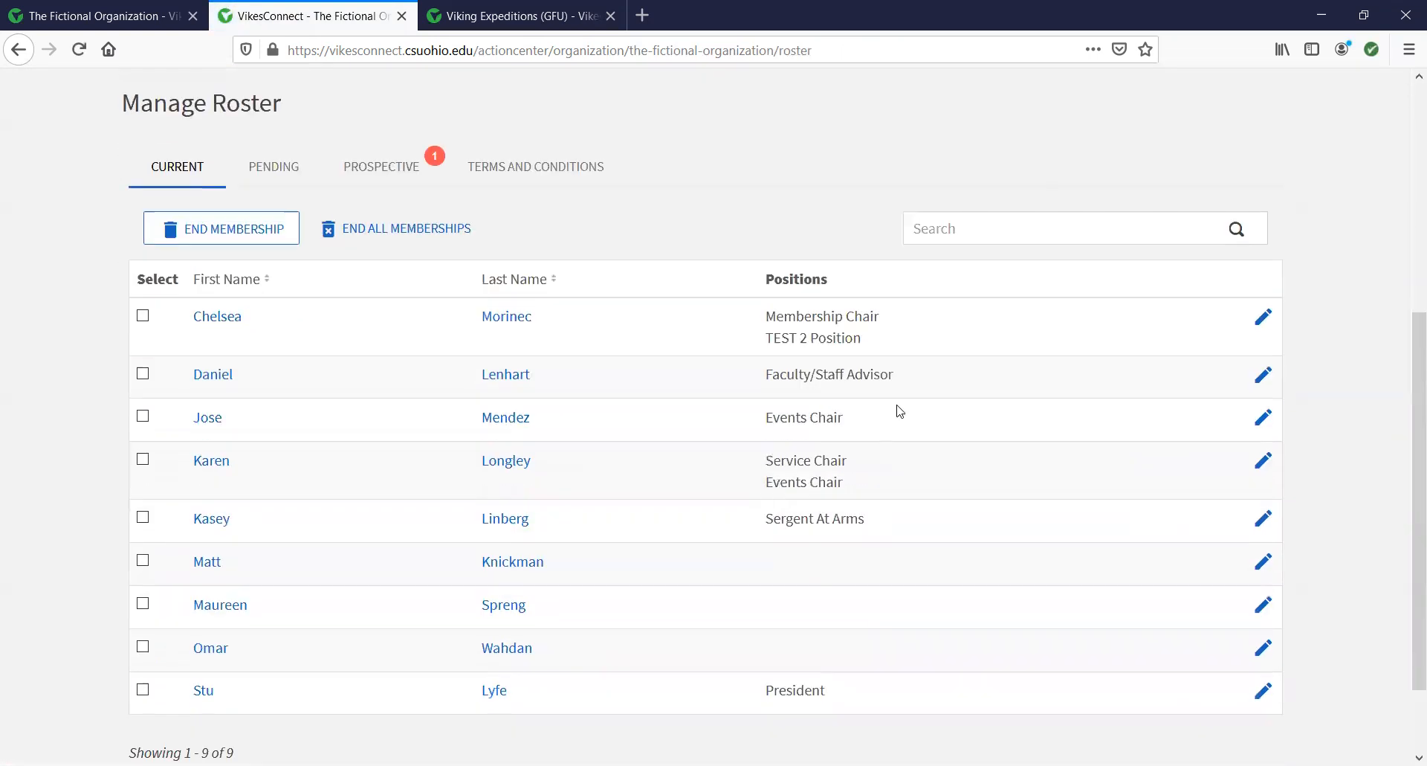
{"action": "scroll", "coordinate": [684, 549], "scroll_direction": "down", "scroll_amount": 3}
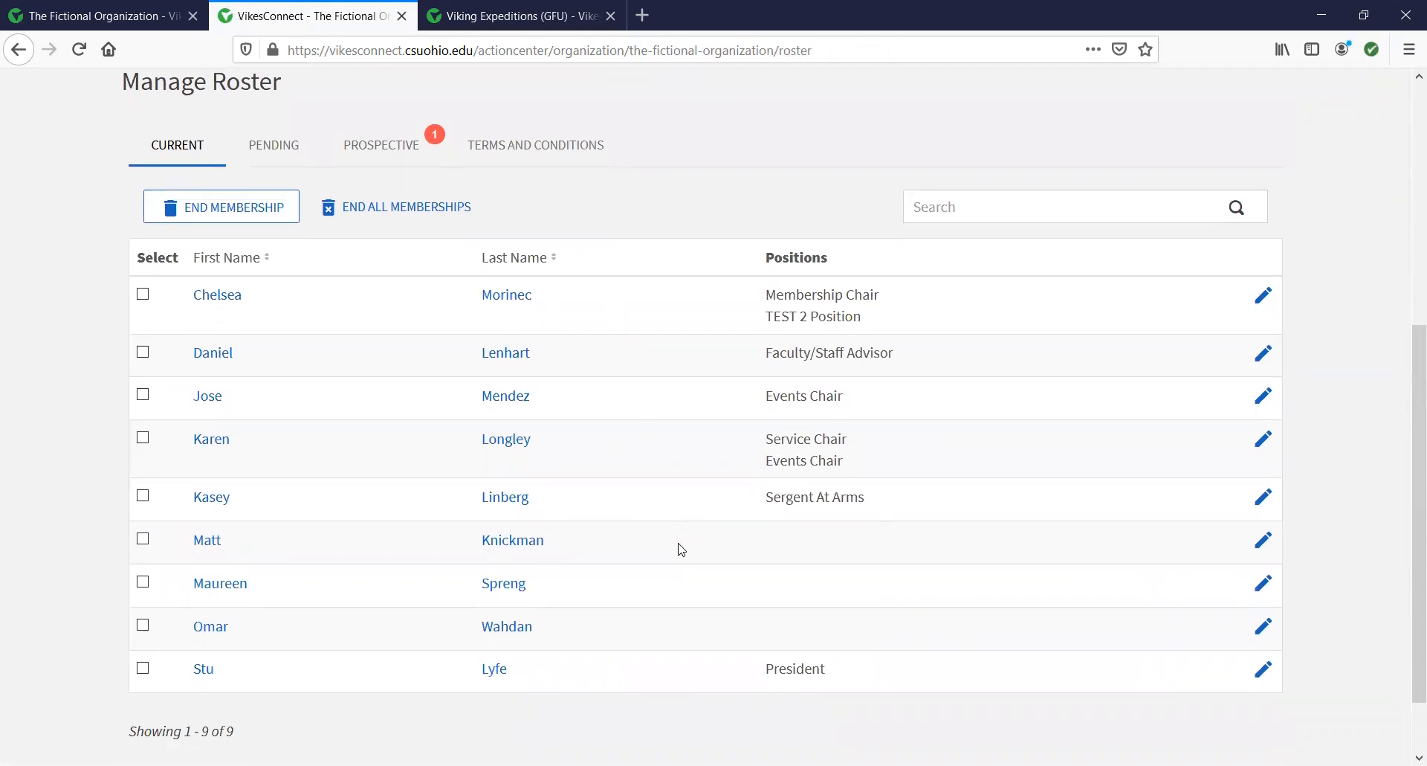
{"action": "left_click", "coordinate": [1263, 463]}
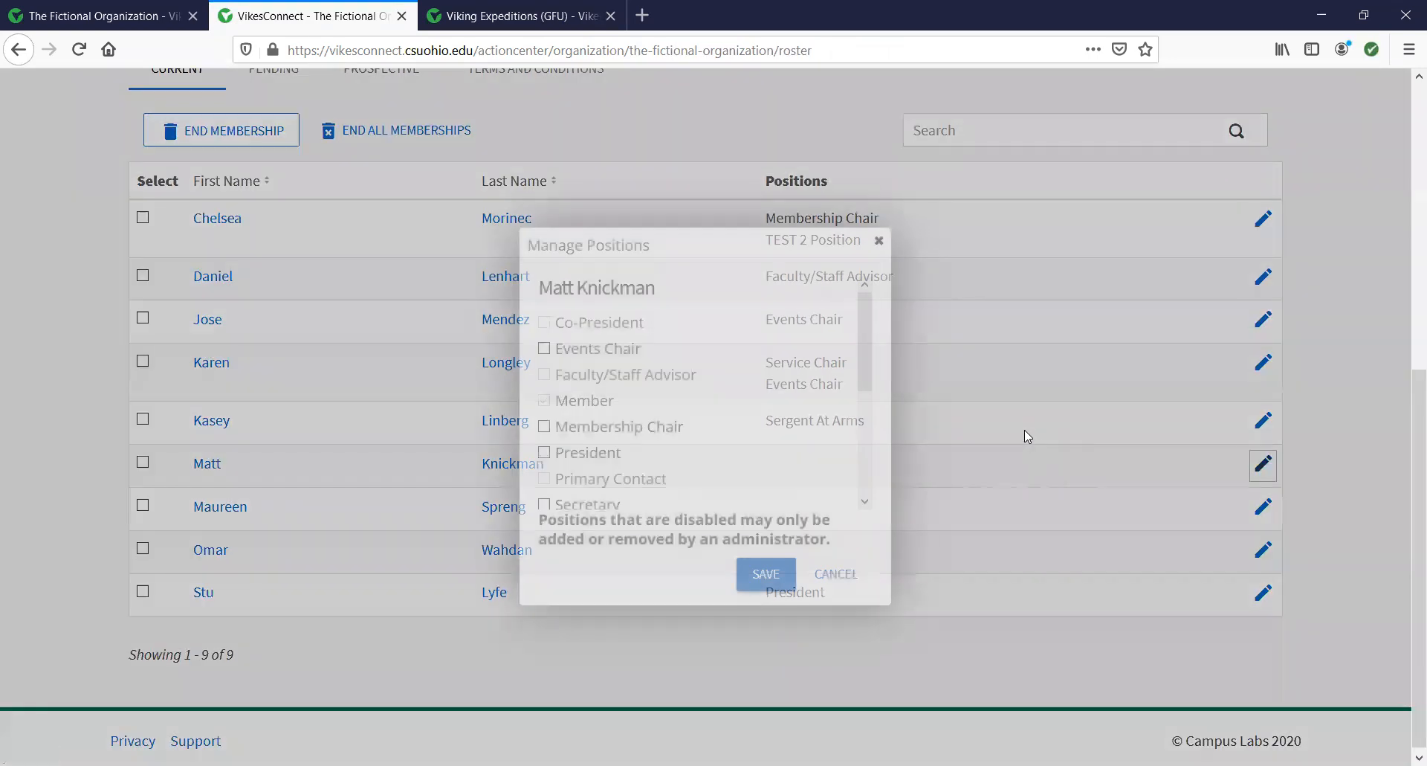
{"action": "scroll", "coordinate": [716, 424], "scroll_direction": "down", "scroll_amount": 2}
{"action": "left_click", "coordinate": [654, 443]}
{"action": "left_click", "coordinate": [767, 574]}
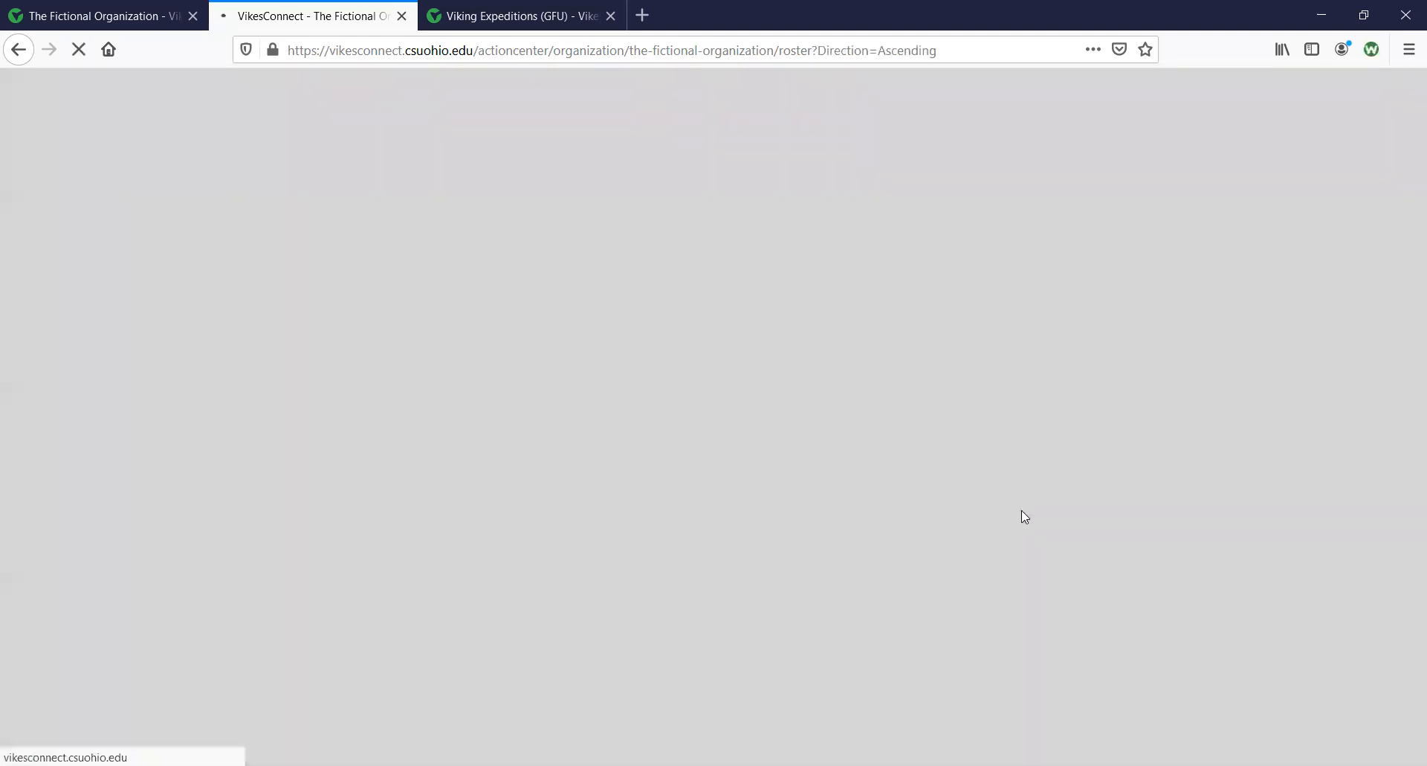
{"action": "scroll", "coordinate": [1013, 519], "scroll_direction": "down", "scroll_amount": 5}
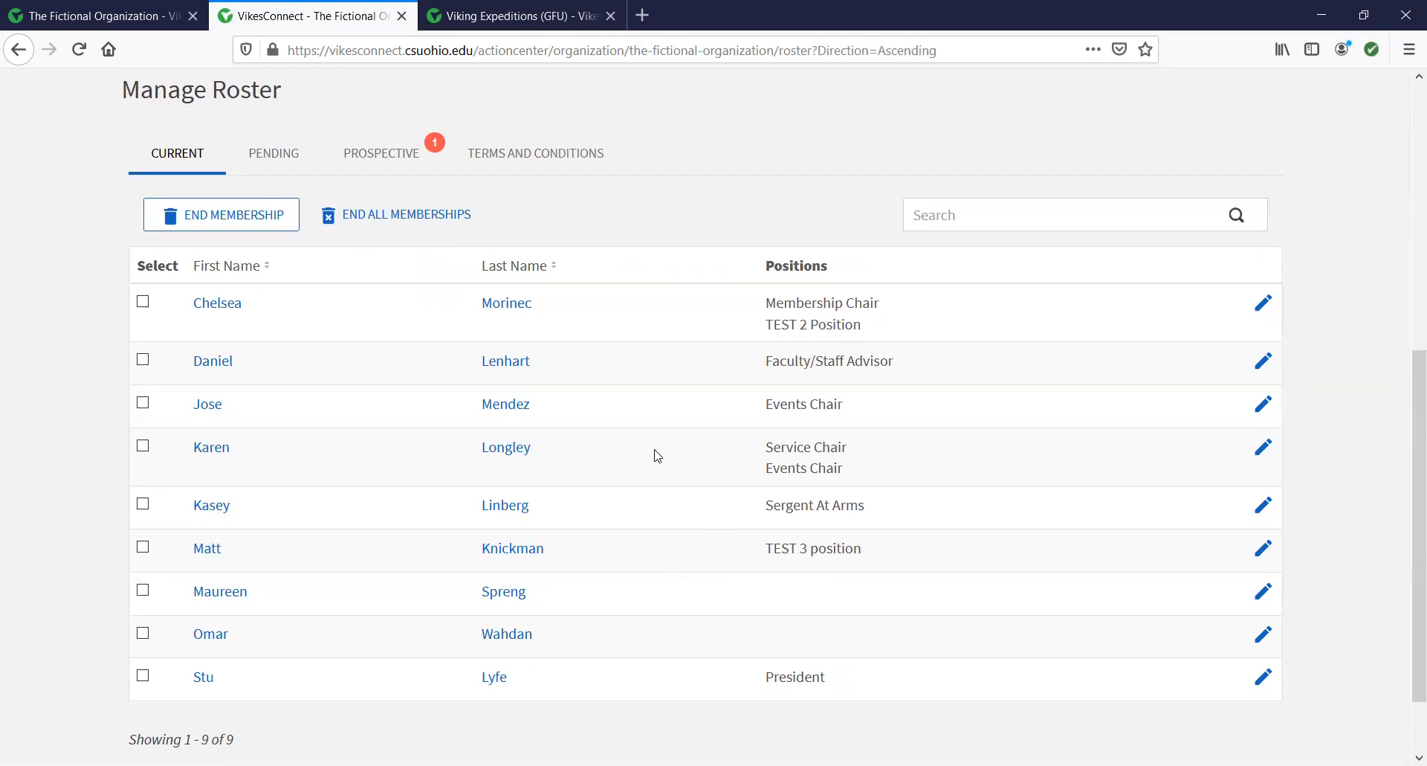
{"action": "scroll", "coordinate": [658, 455], "scroll_direction": "up", "scroll_amount": 6}
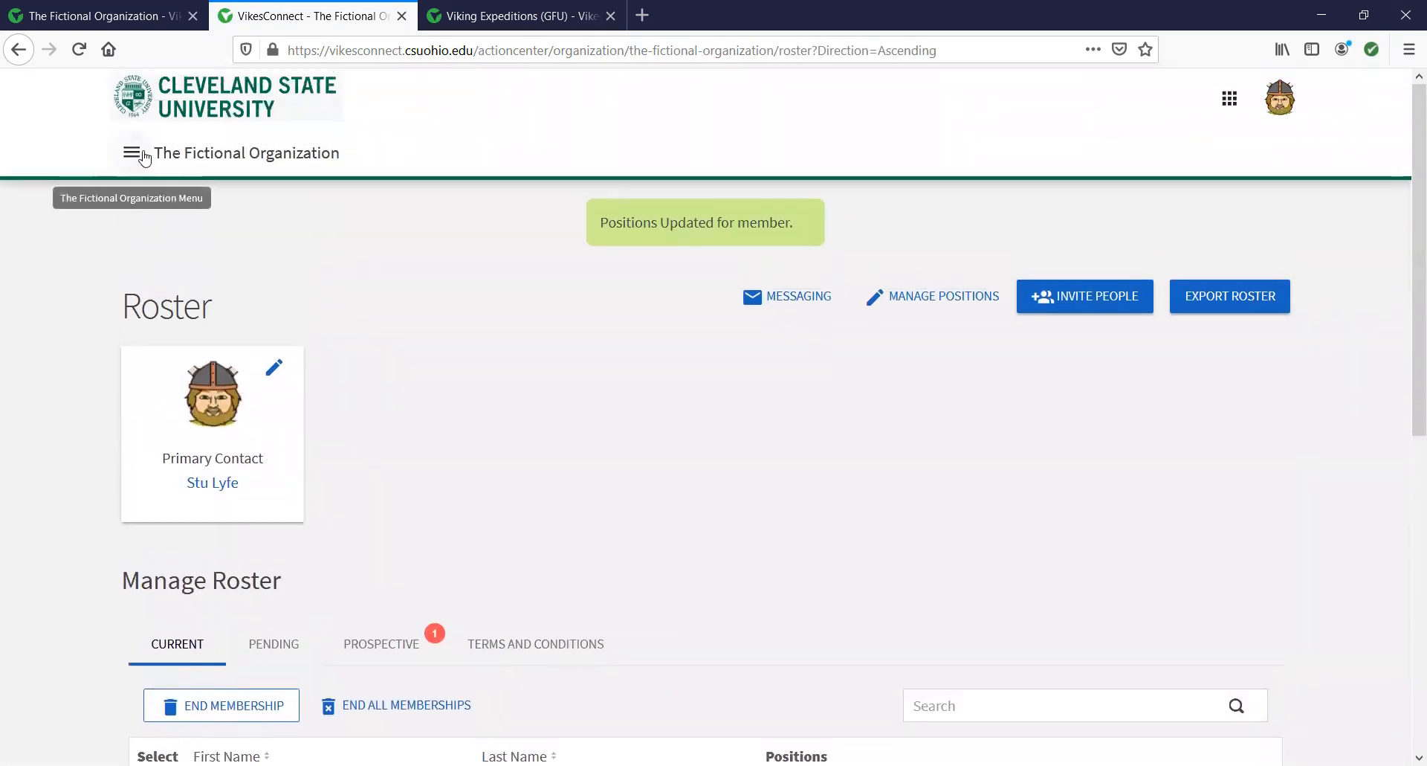
{"action": "left_click", "coordinate": [132, 153]}
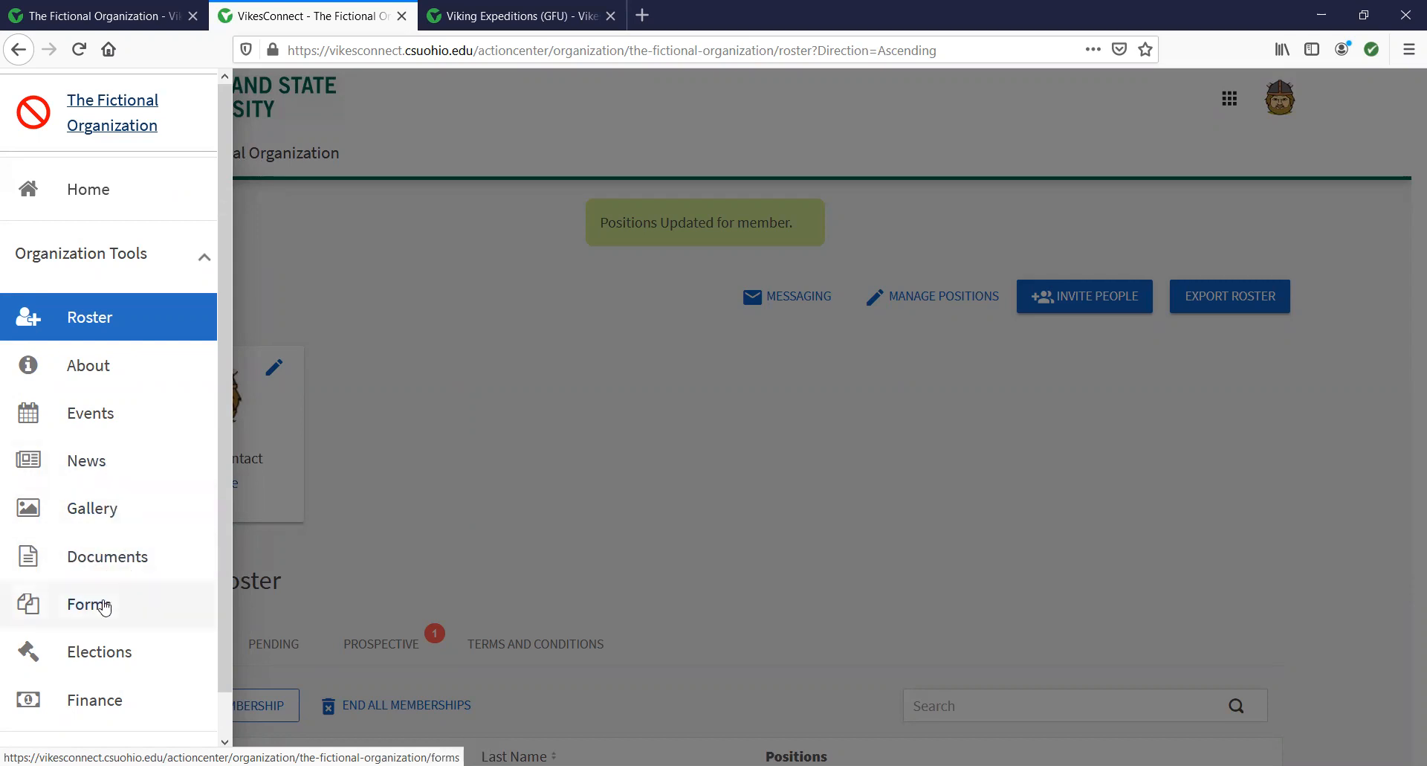
{"action": "left_click", "coordinate": [639, 432]}
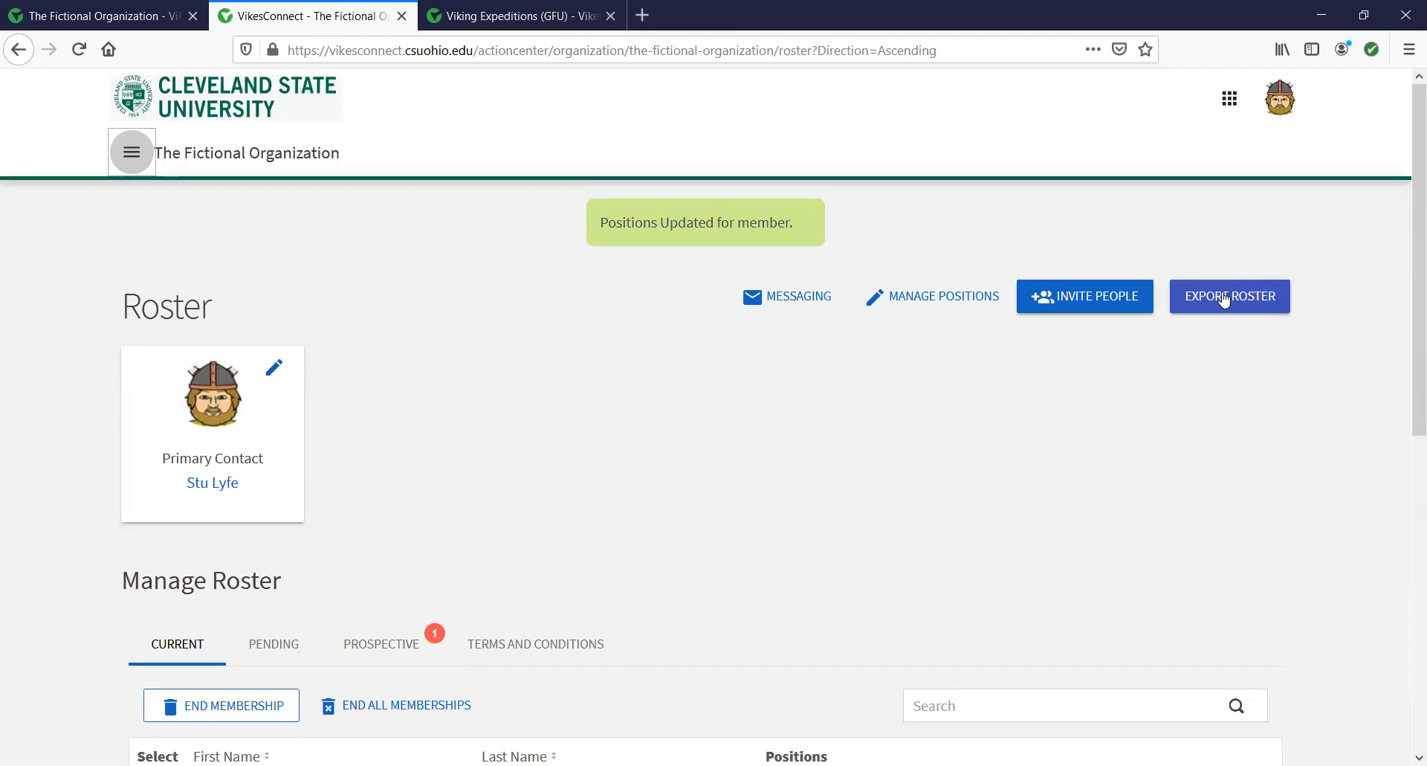
{"action": "scroll", "coordinate": [1105, 409], "scroll_direction": "down", "scroll_amount": 4}
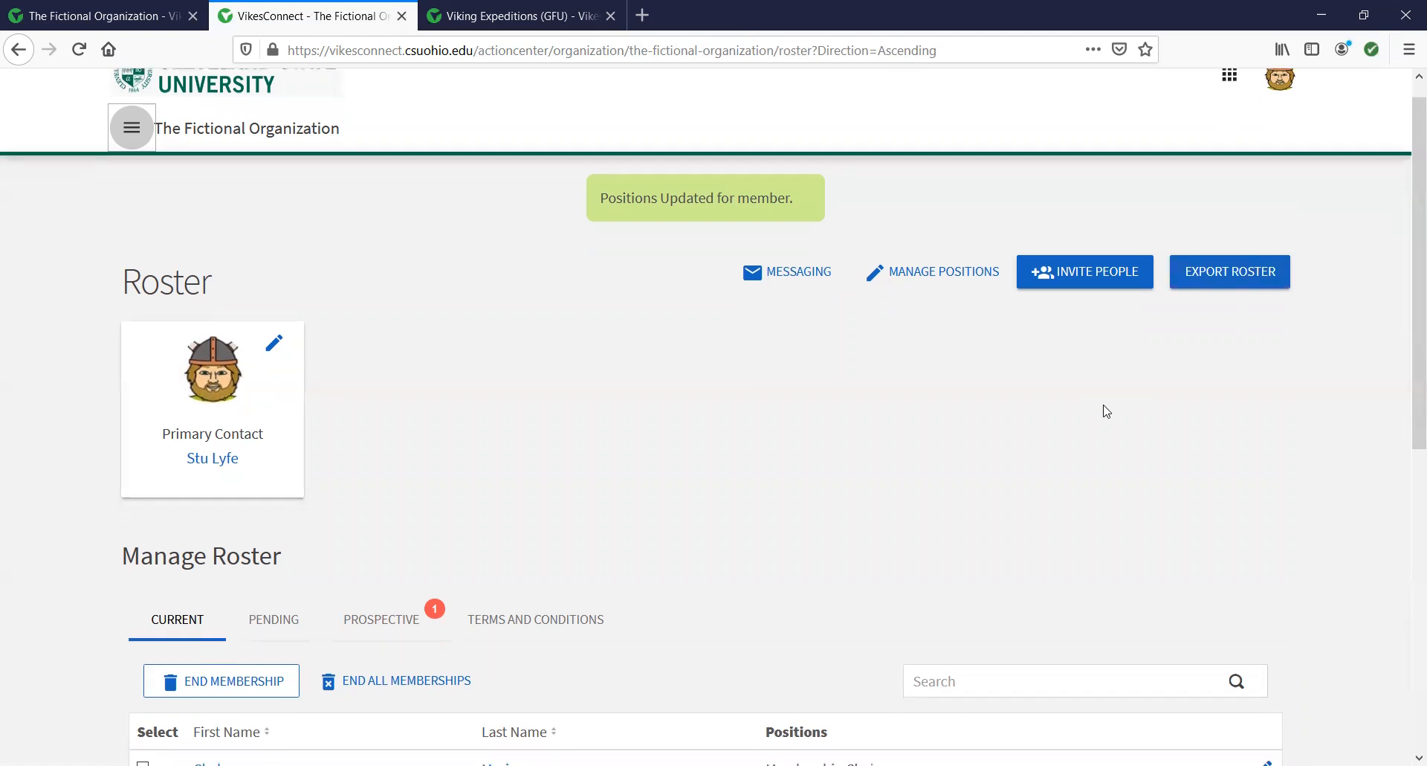
{"action": "scroll", "coordinate": [934, 427], "scroll_direction": "up", "scroll_amount": 4}
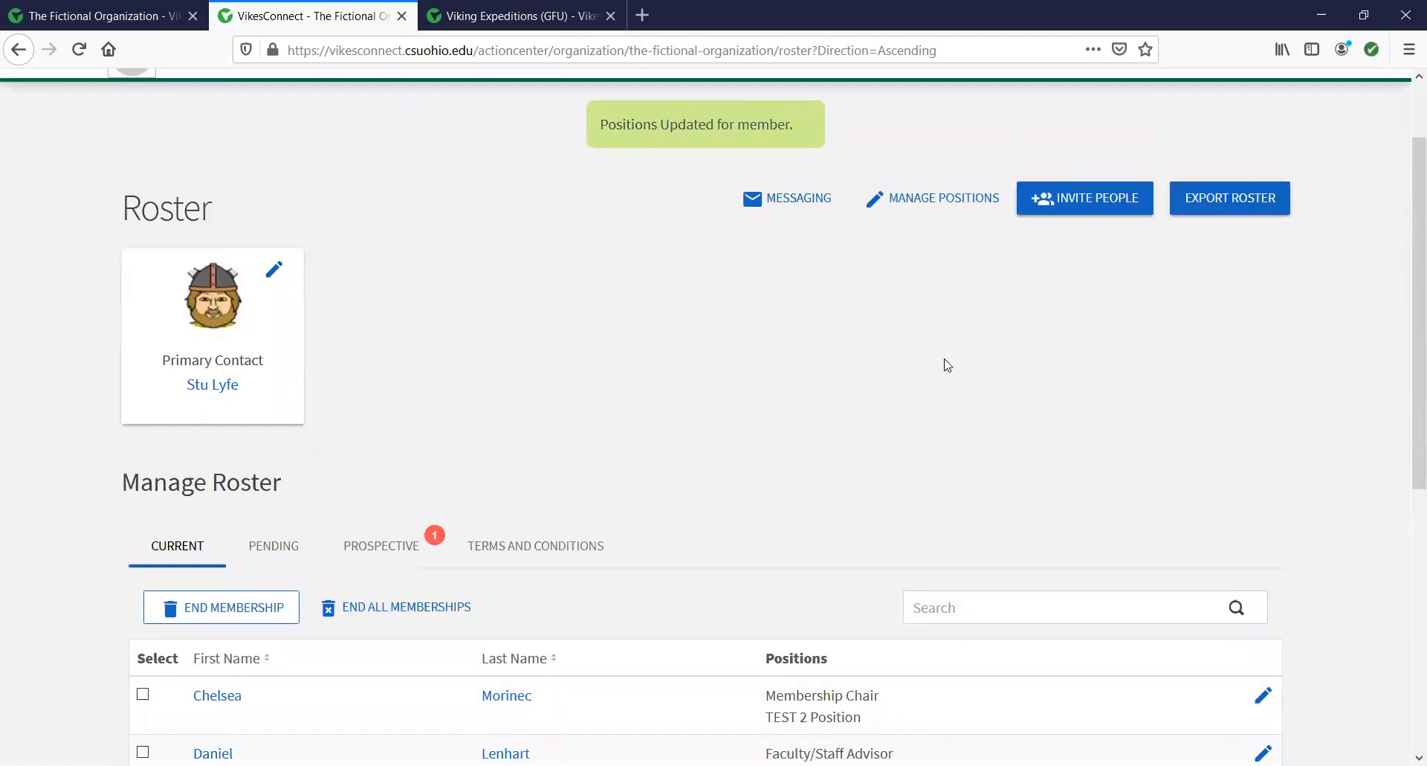
{"action": "scroll", "coordinate": [939, 377], "scroll_direction": "down", "scroll_amount": 4}
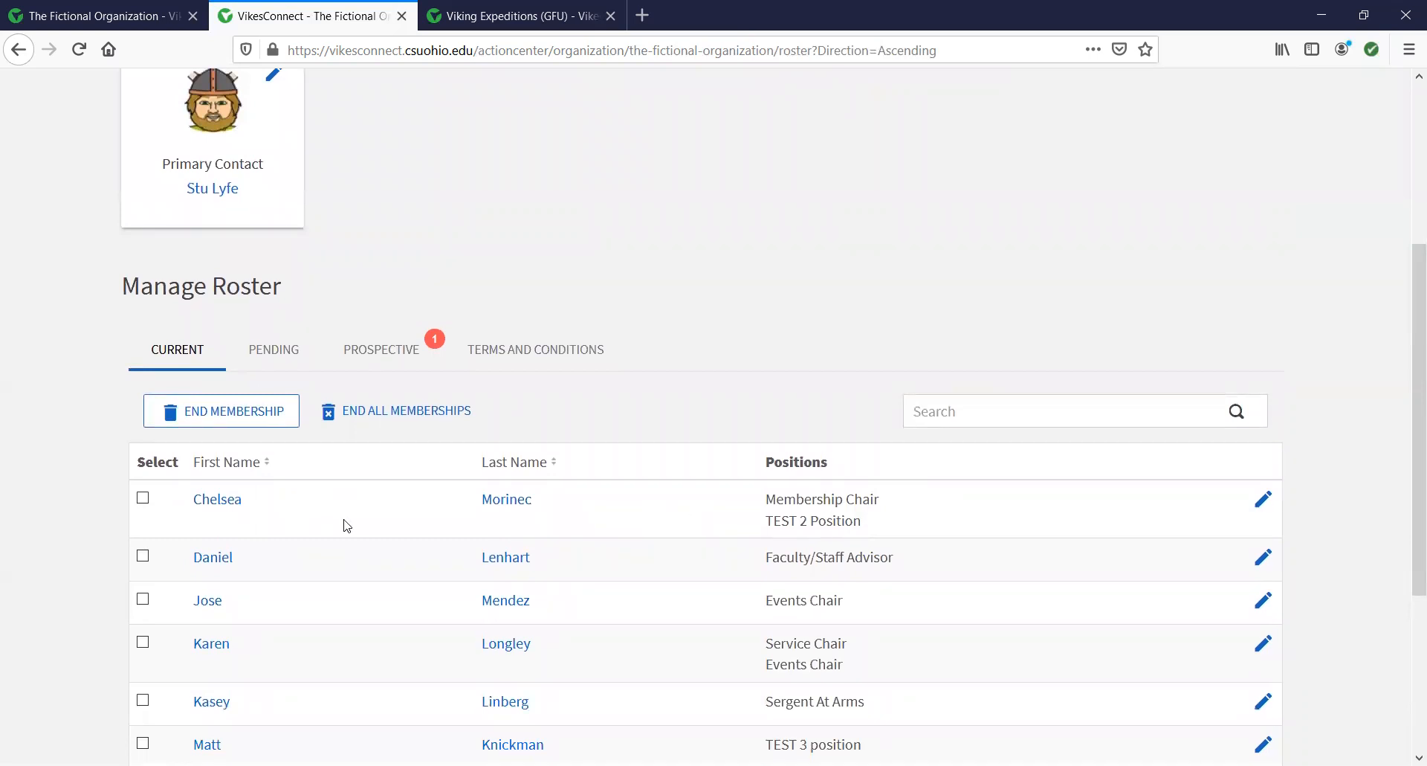
{"action": "double_click", "coordinate": [810, 500]}
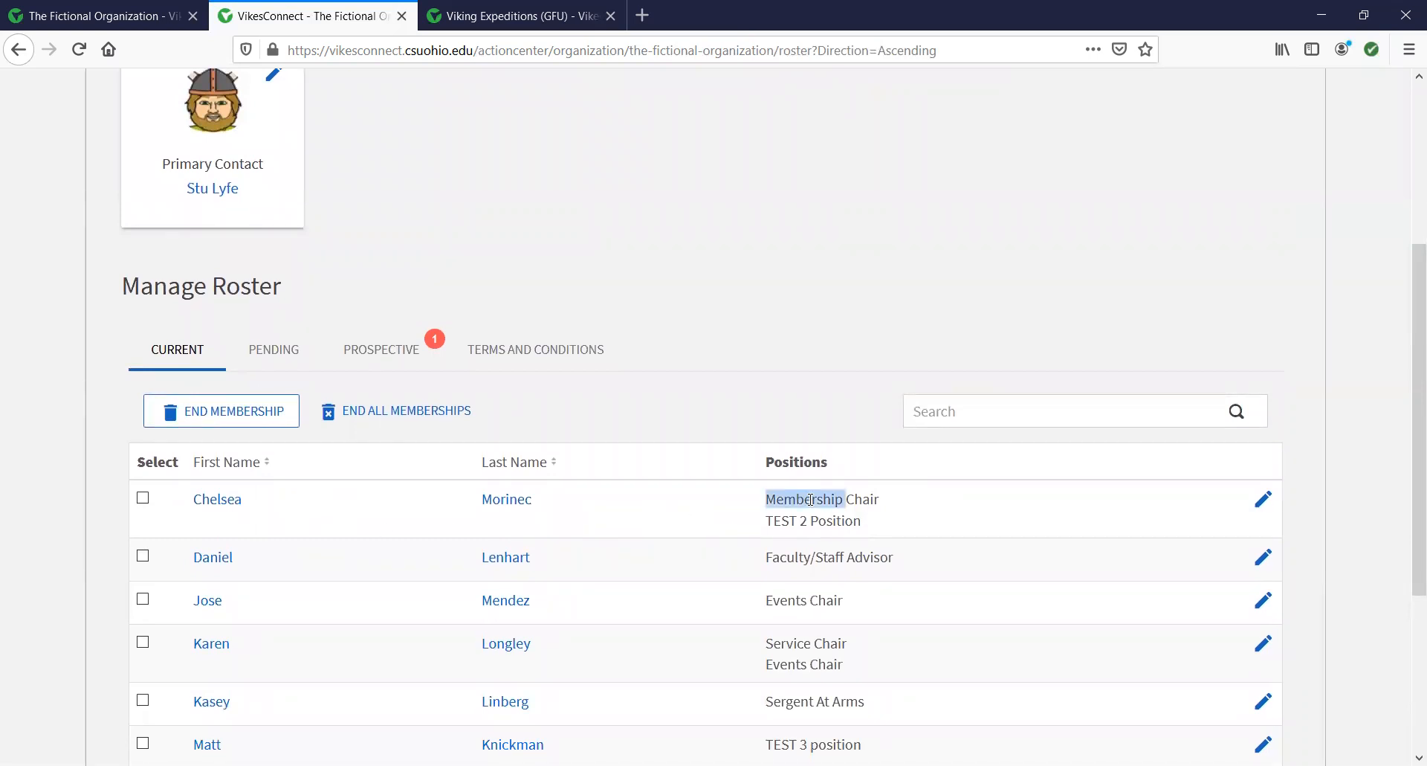
{"action": "double_click", "coordinate": [796, 524]}
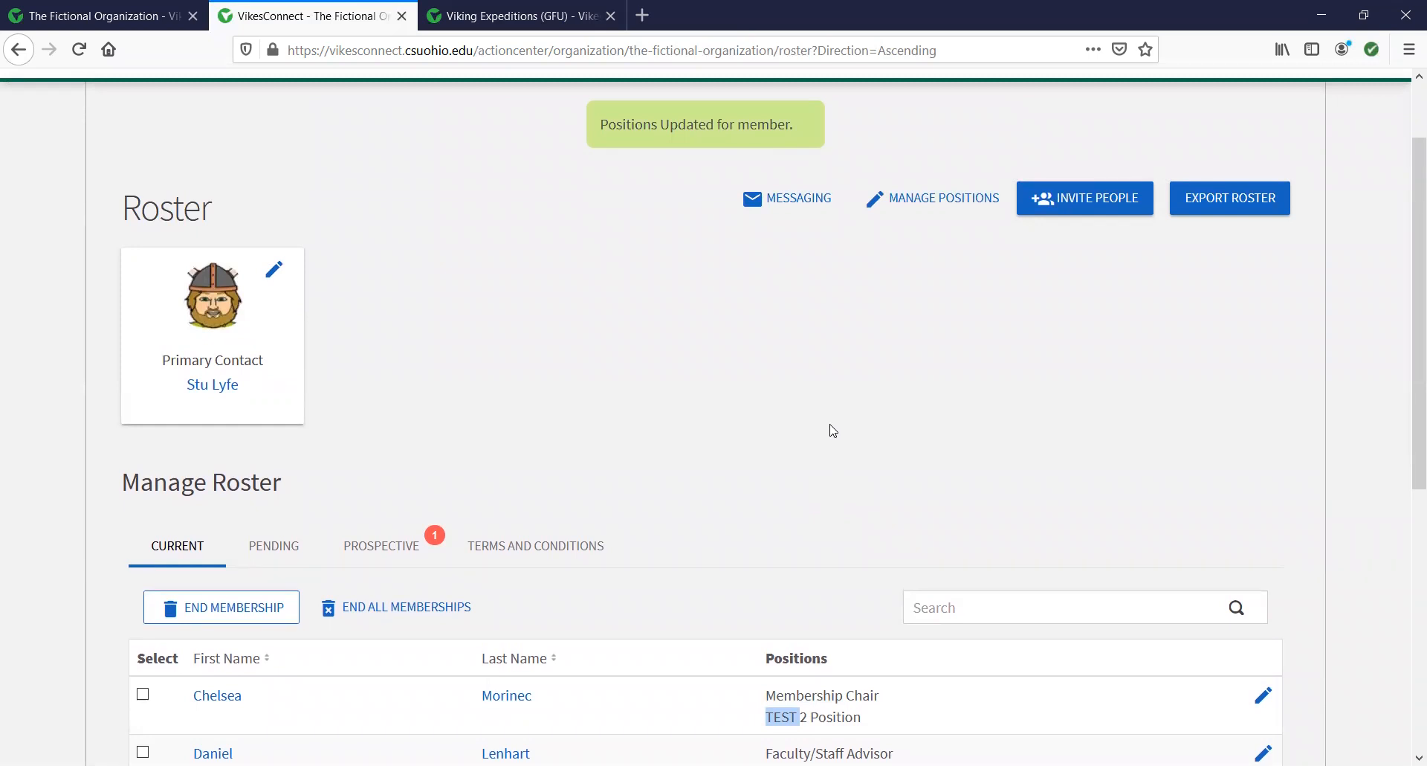
{"action": "scroll", "coordinate": [827, 500], "scroll_direction": "down", "scroll_amount": 3}
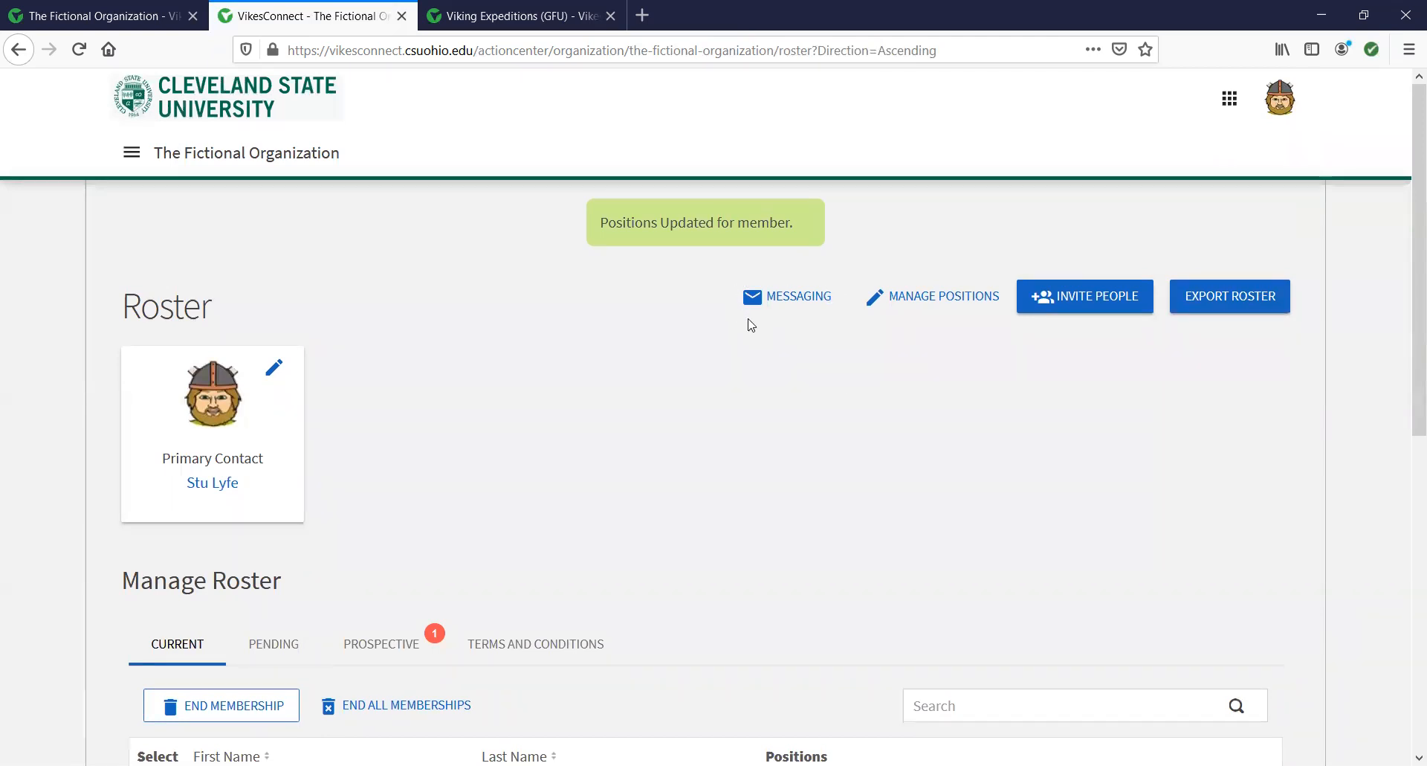
{"action": "left_click", "coordinate": [801, 298]}
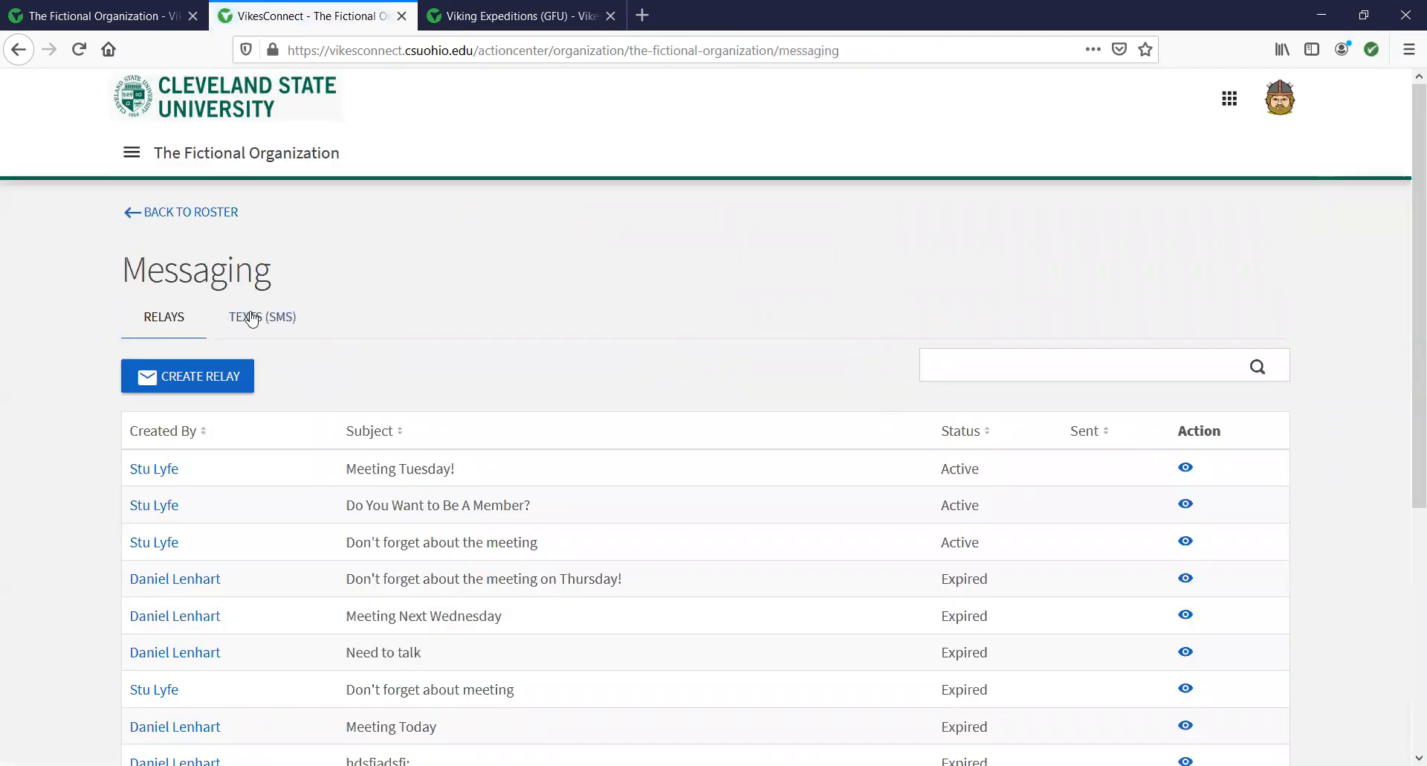
Show the organization's Texts (SMS) list, which contains no messages yet.
{"action": "left_click", "coordinate": [258, 321]}
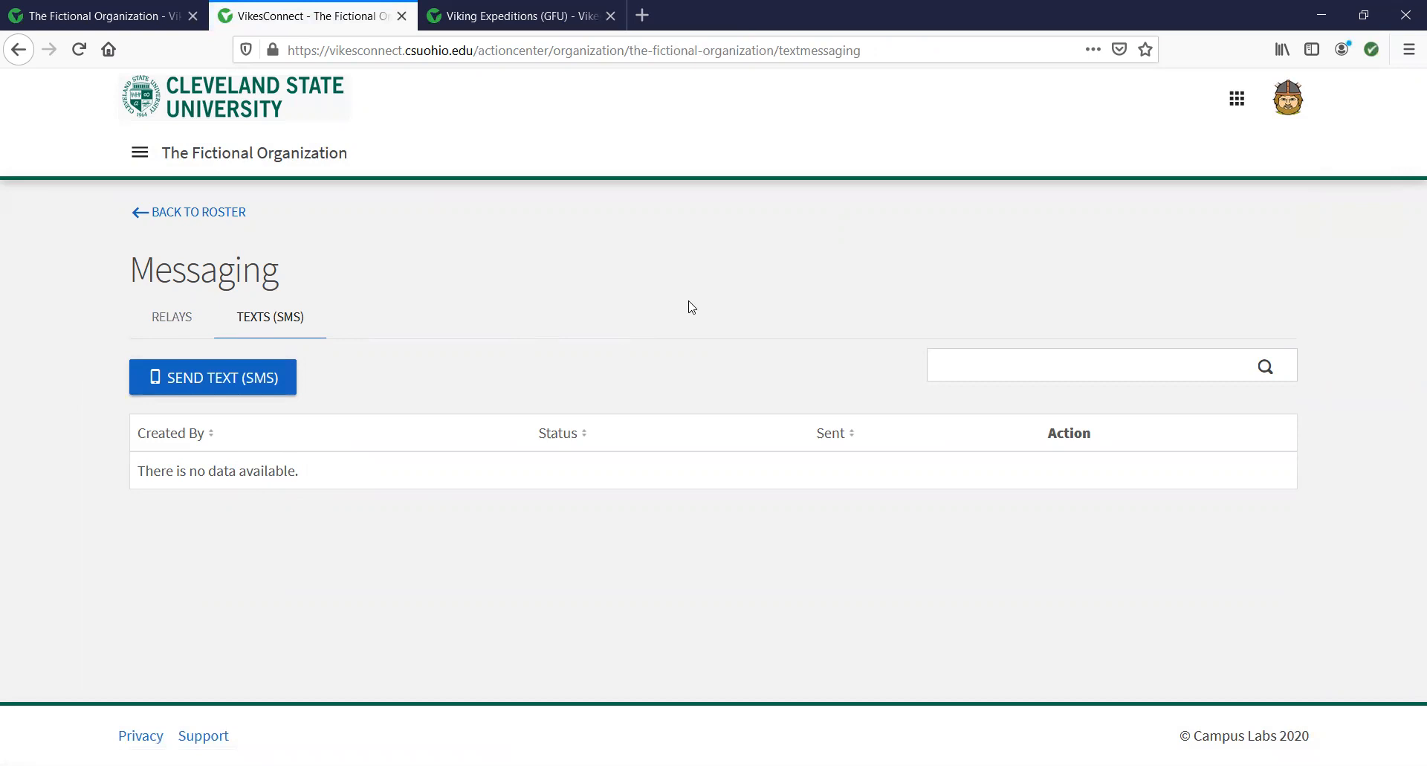
{"action": "left_click", "coordinate": [1290, 102]}
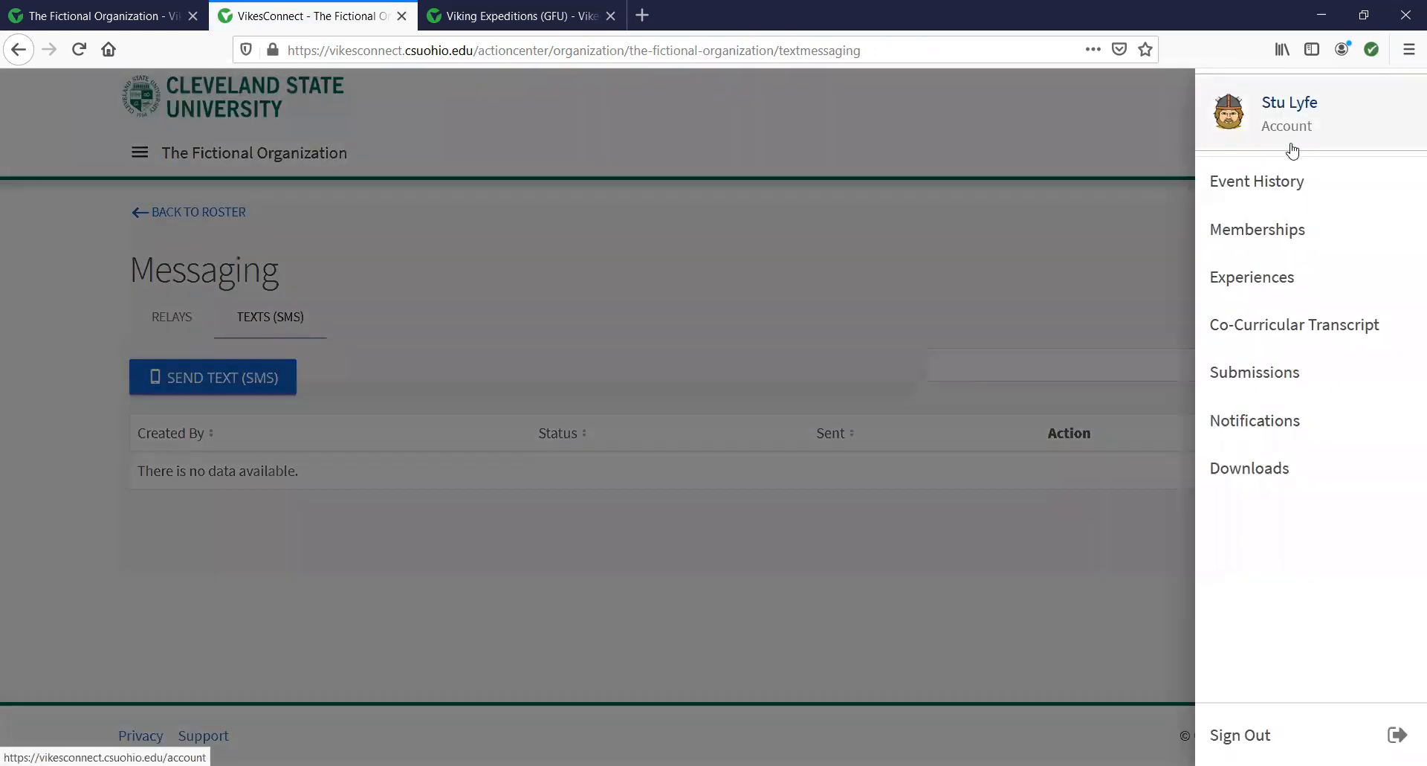
Open the account profile page and scroll through it.
{"action": "left_click", "coordinate": [1295, 113]}
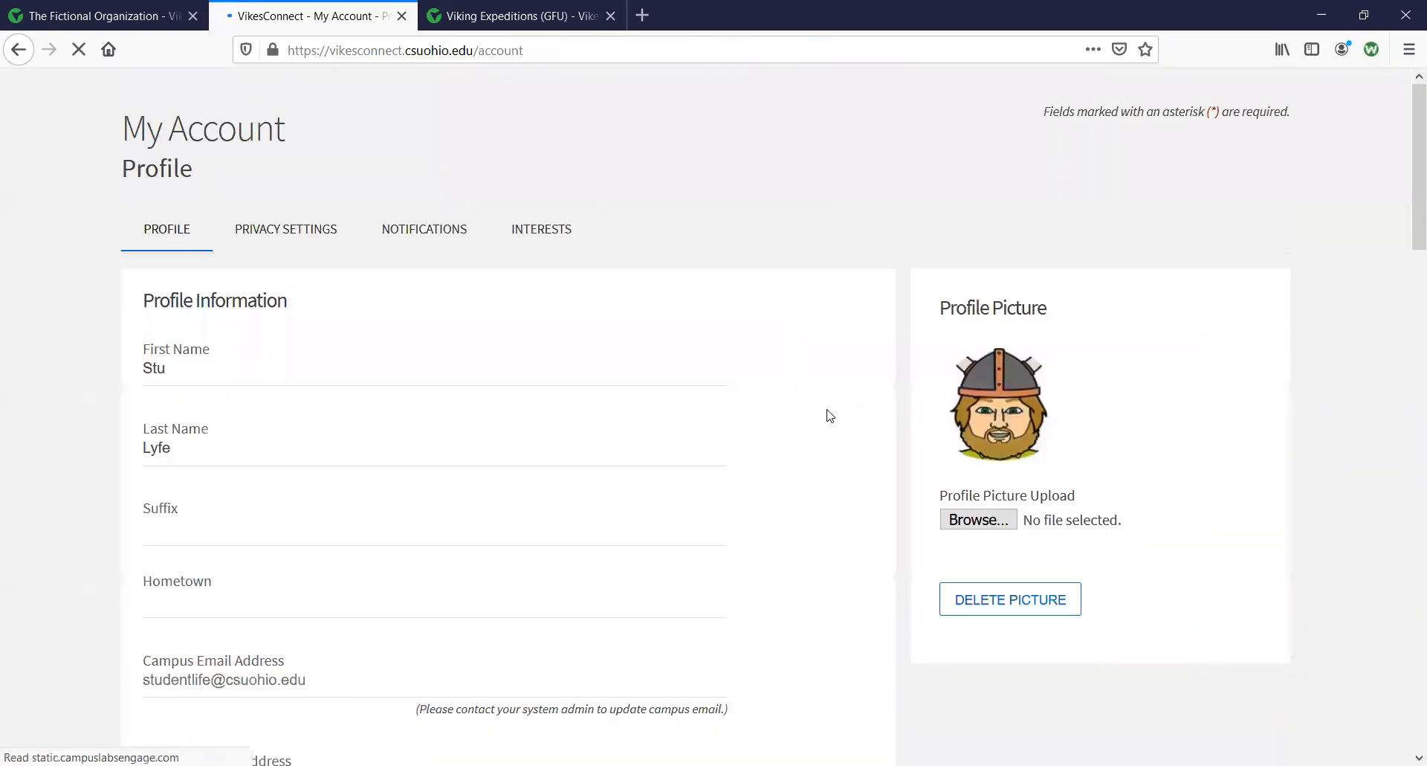
{"action": "scroll", "coordinate": [476, 469], "scroll_direction": "down", "scroll_amount": 3}
{"action": "scroll", "coordinate": [476, 470], "scroll_direction": "down", "scroll_amount": 6}
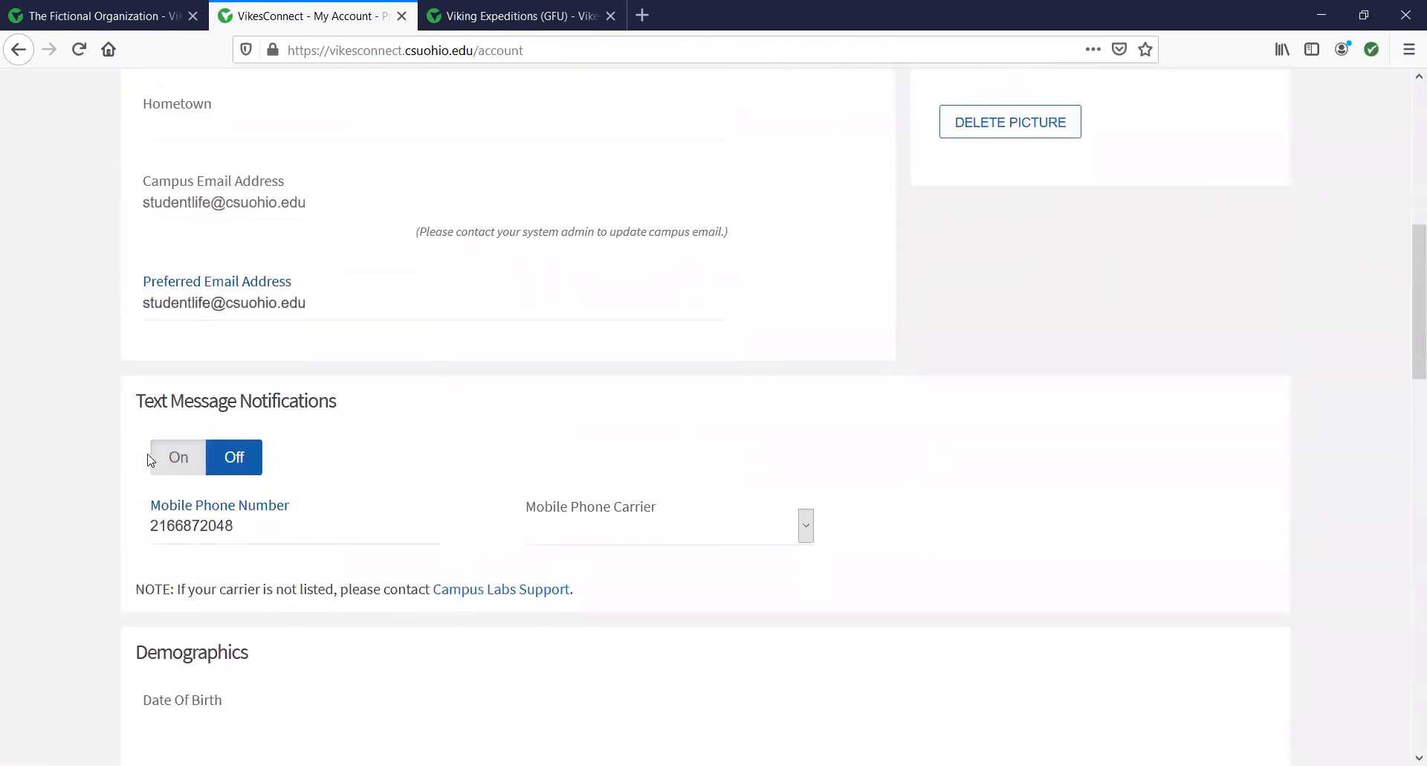
{"action": "scroll", "coordinate": [399, 502], "scroll_direction": "up", "scroll_amount": 8}
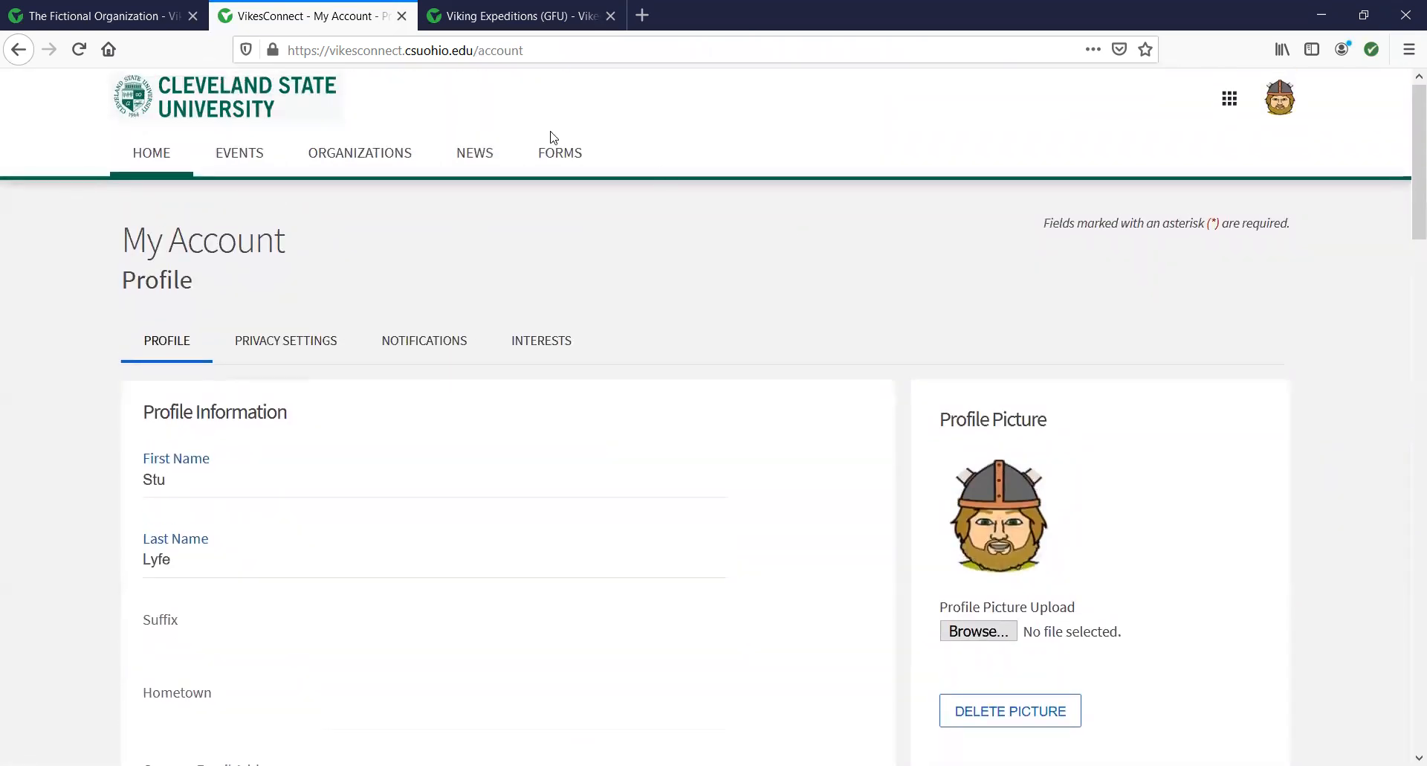
Go back to messaging and start a new relay from the Relays list.
{"action": "left_click", "coordinate": [19, 50]}
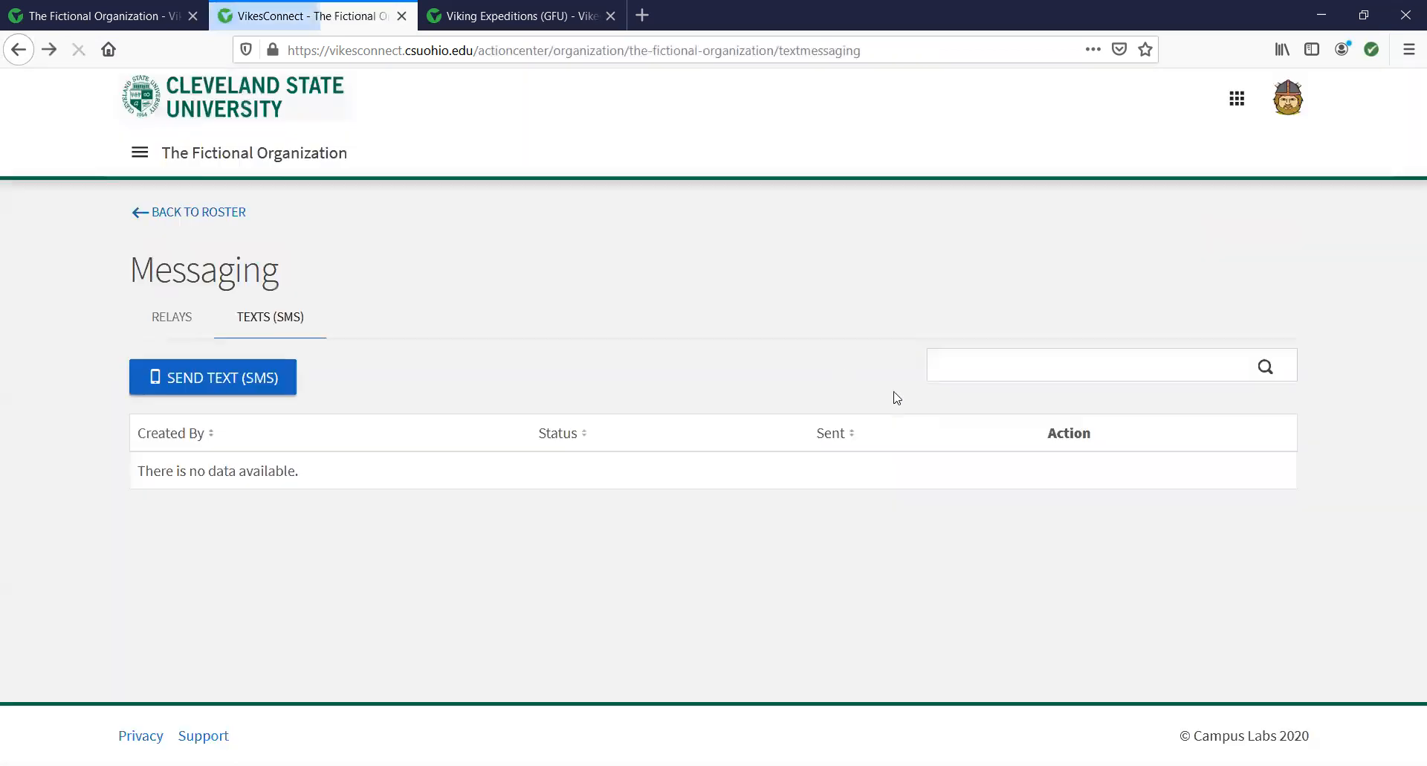
{"action": "left_click", "coordinate": [183, 317]}
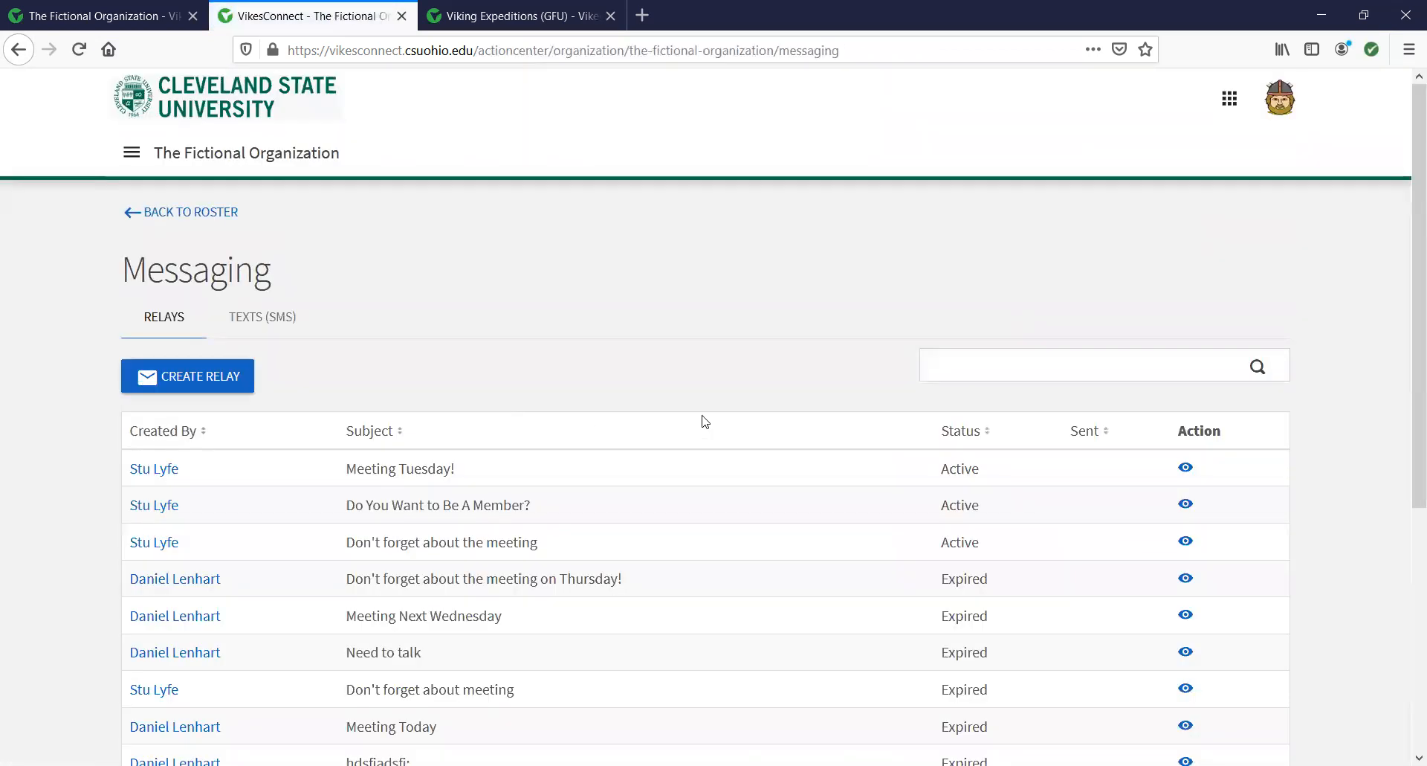
{"action": "left_click", "coordinate": [182, 377]}
Choose Events Chair, Service Chair and Sergent At Arms as the relay's recipient positions.
{"action": "scroll", "coordinate": [632, 468], "scroll_direction": "down", "scroll_amount": 3}
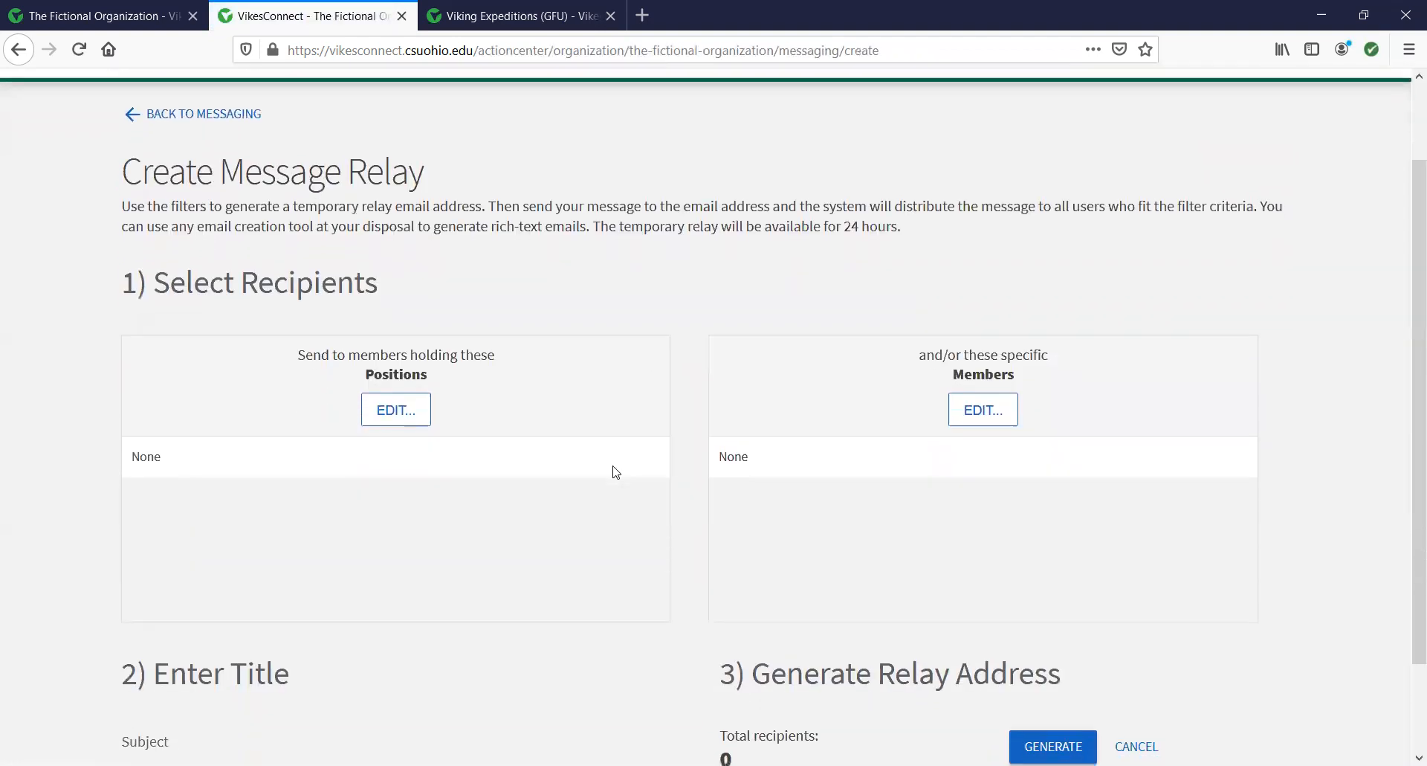
{"action": "left_click", "coordinate": [399, 322]}
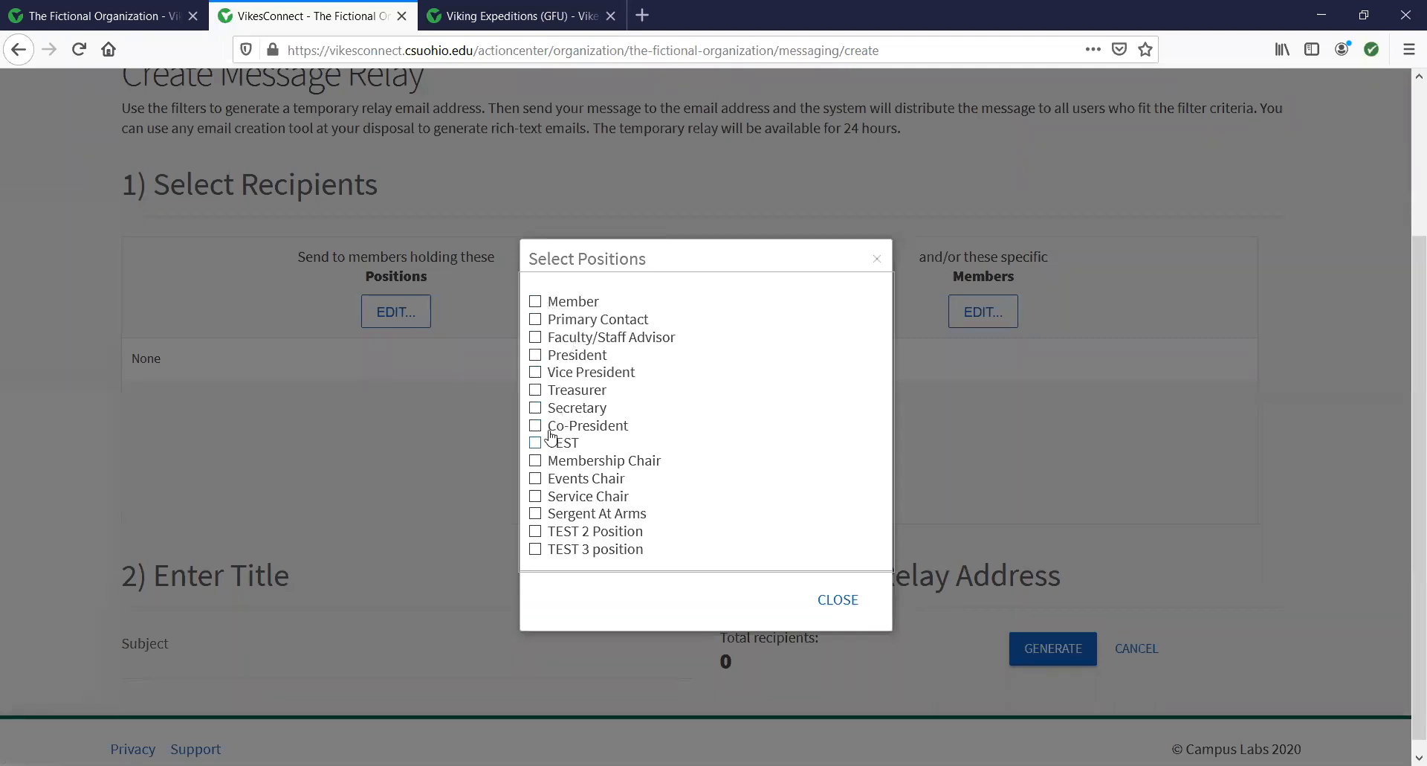
{"action": "left_click", "coordinate": [538, 479]}
{"action": "left_click", "coordinate": [536, 497]}
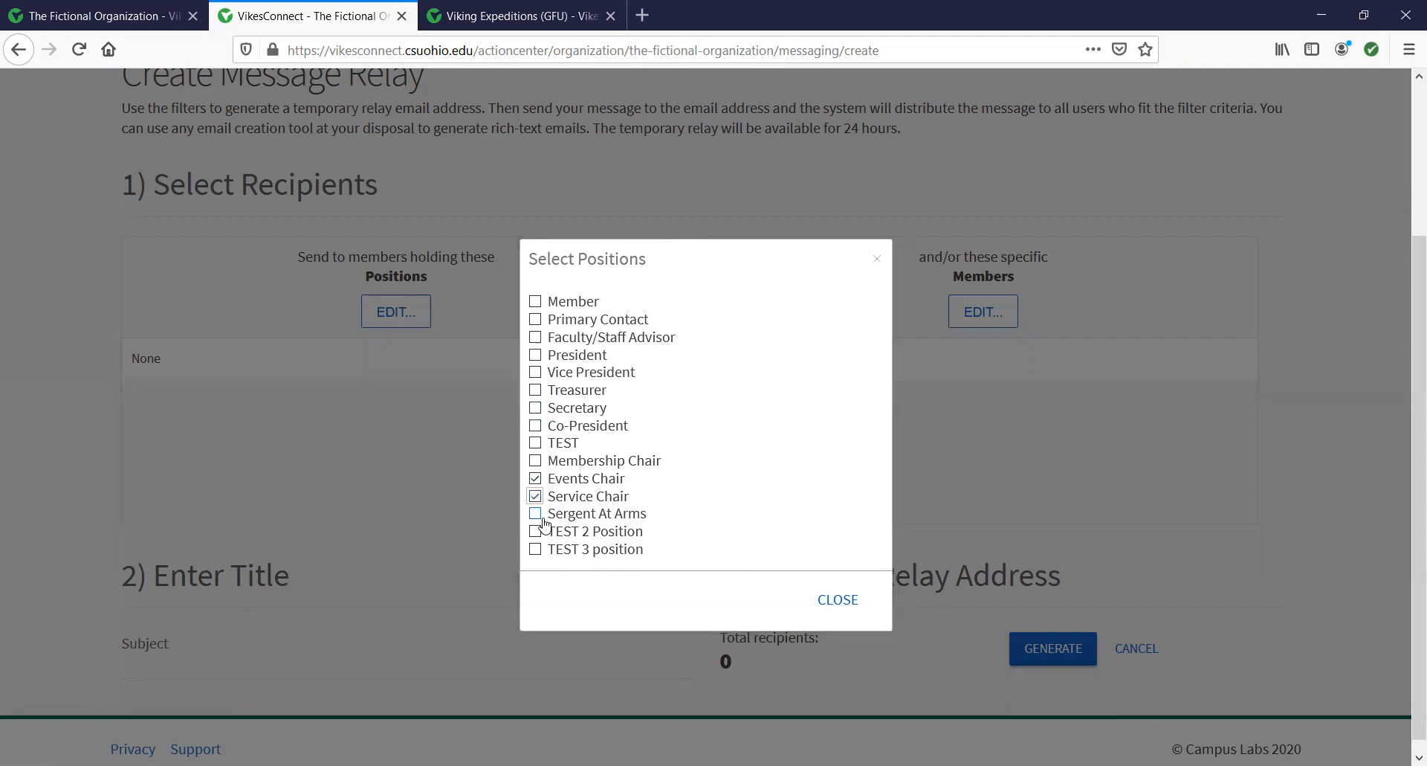
{"action": "left_click", "coordinate": [536, 514]}
{"action": "left_click", "coordinate": [838, 599]}
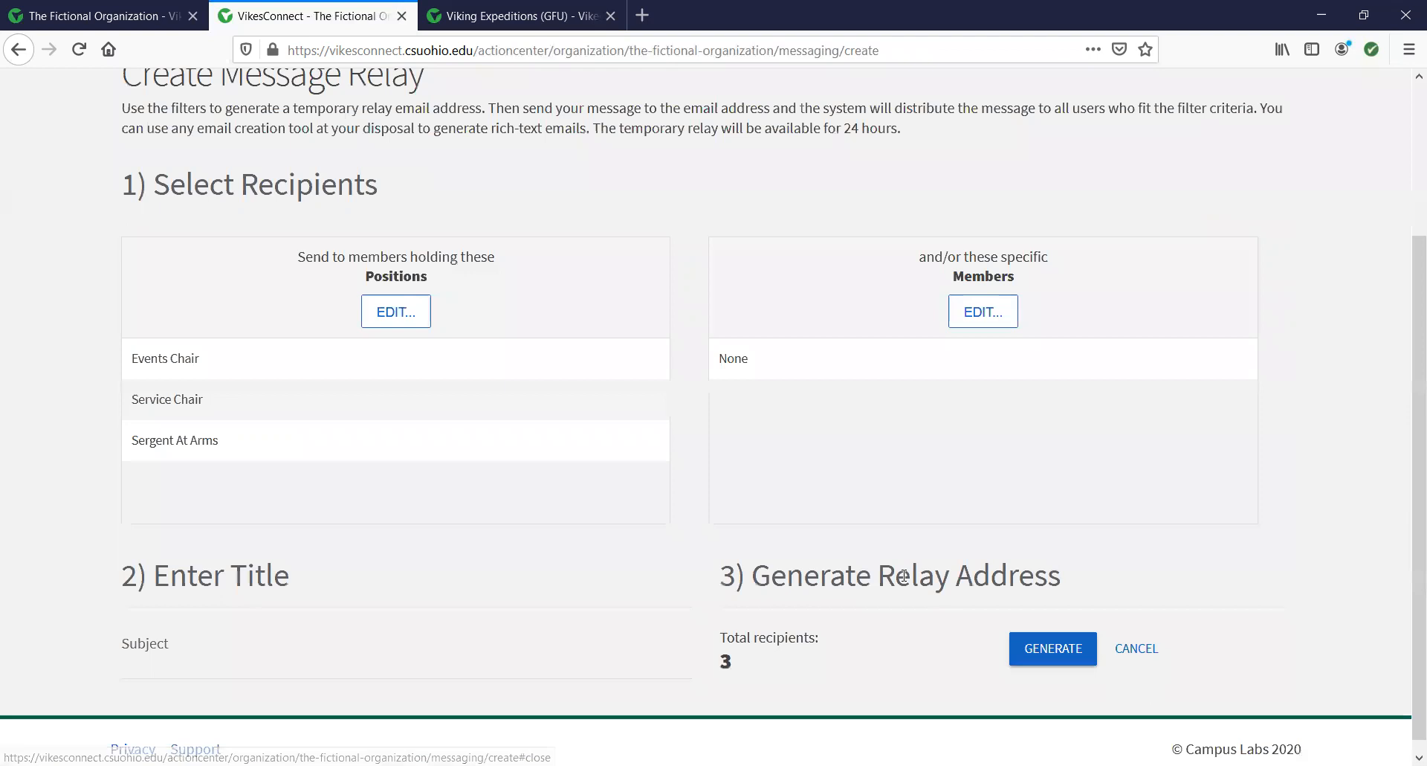
Add two specific members, enter the subject 'Wednesday Meeting!', and generate the relay.
{"action": "left_click", "coordinate": [987, 315]}
{"action": "left_click", "coordinate": [496, 340]}
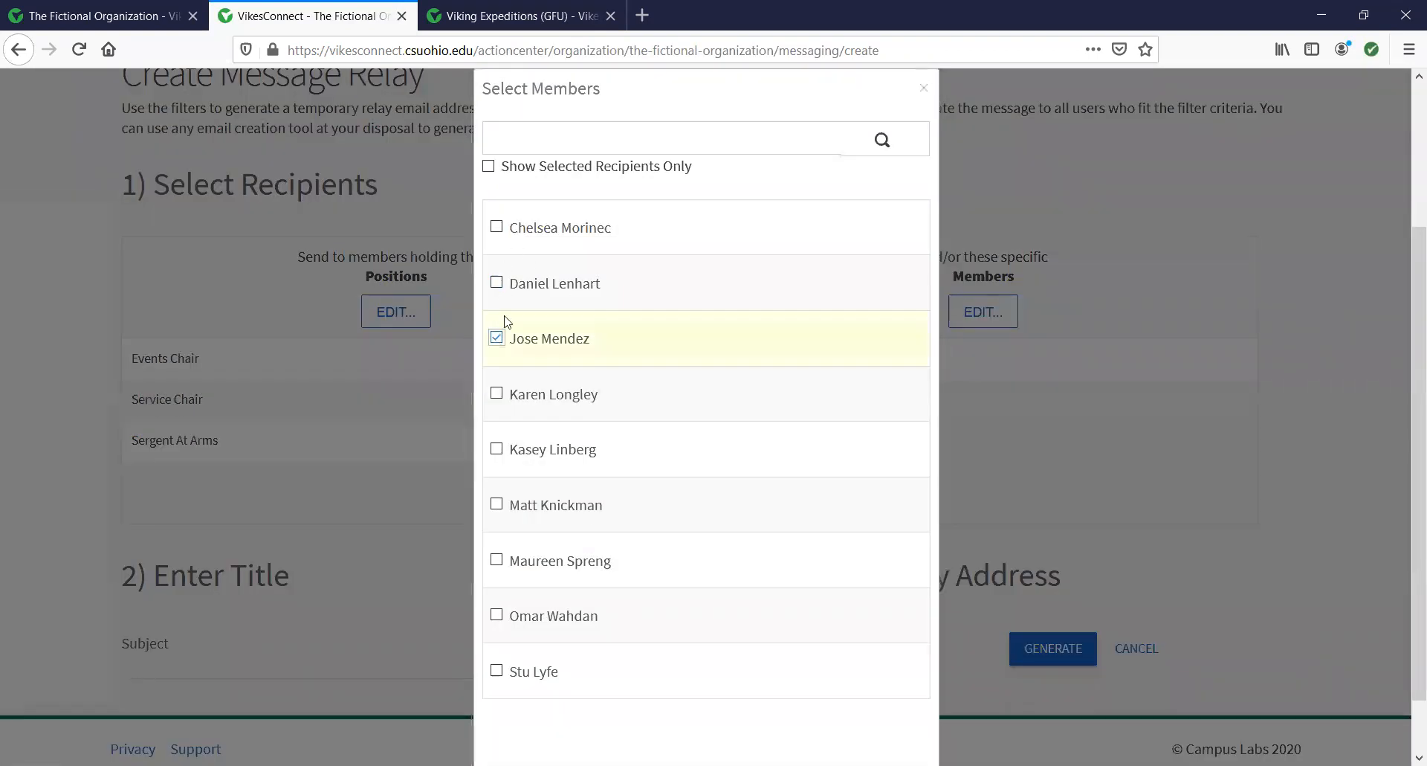
{"action": "left_click", "coordinate": [497, 227]}
{"action": "left_click", "coordinate": [927, 92]}
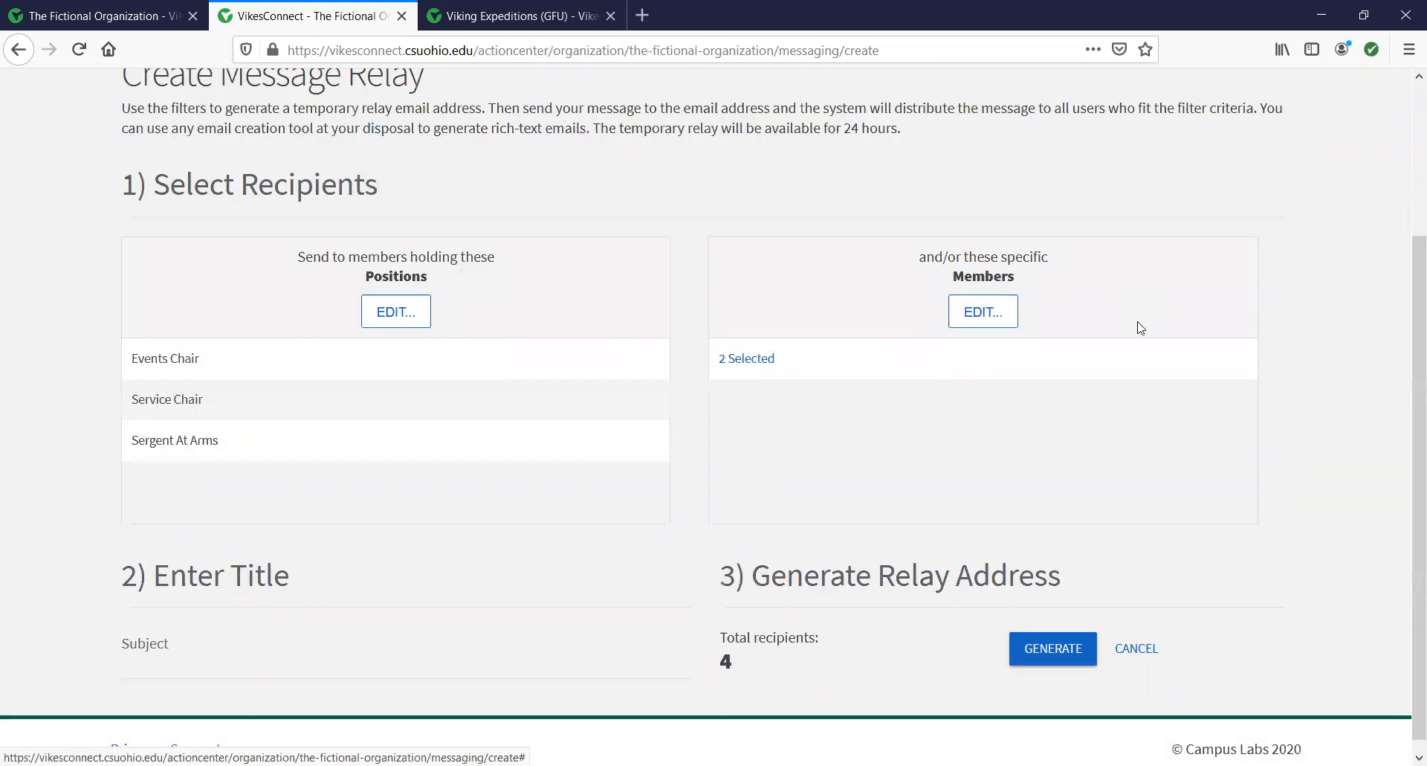
{"action": "scroll", "coordinate": [1143, 332], "scroll_direction": "down", "scroll_amount": 1}
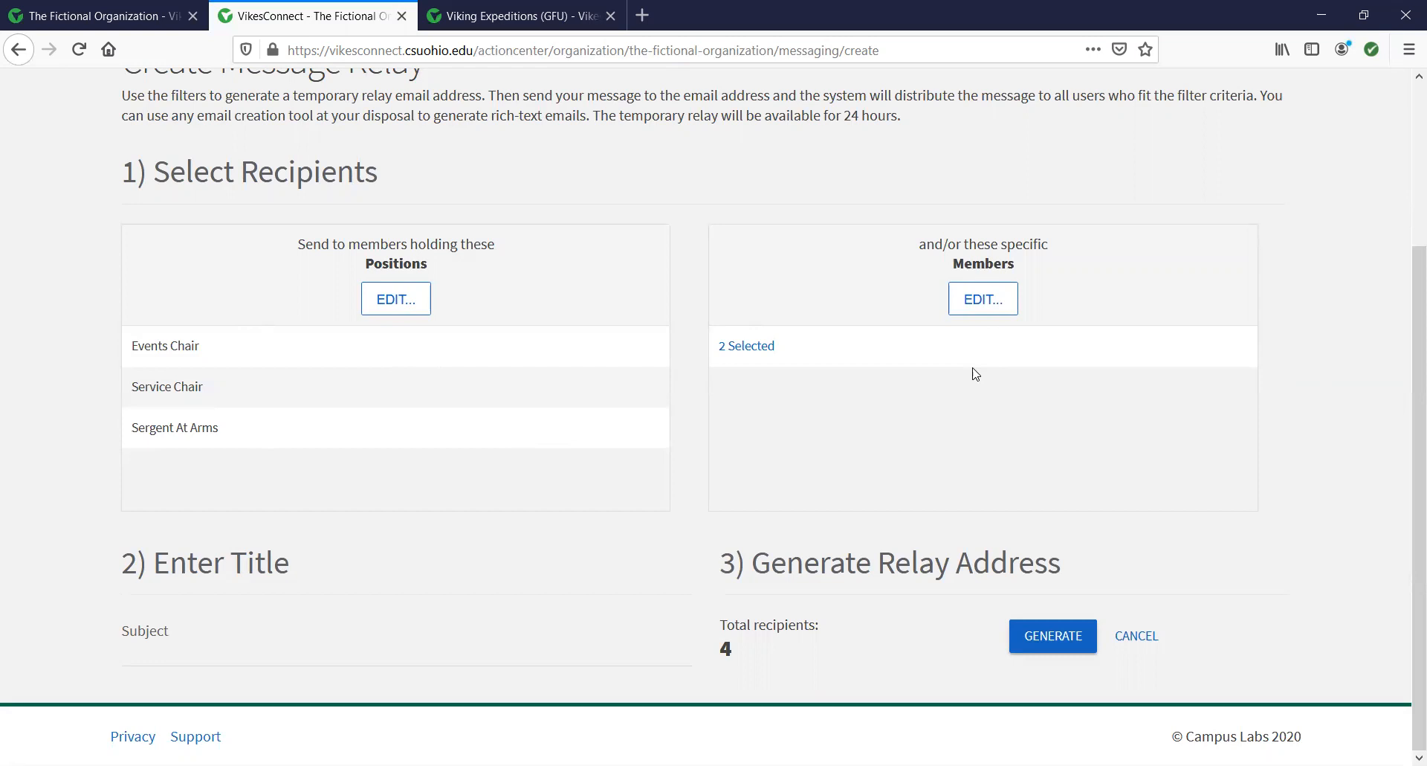
{"action": "left_click", "coordinate": [400, 648]}
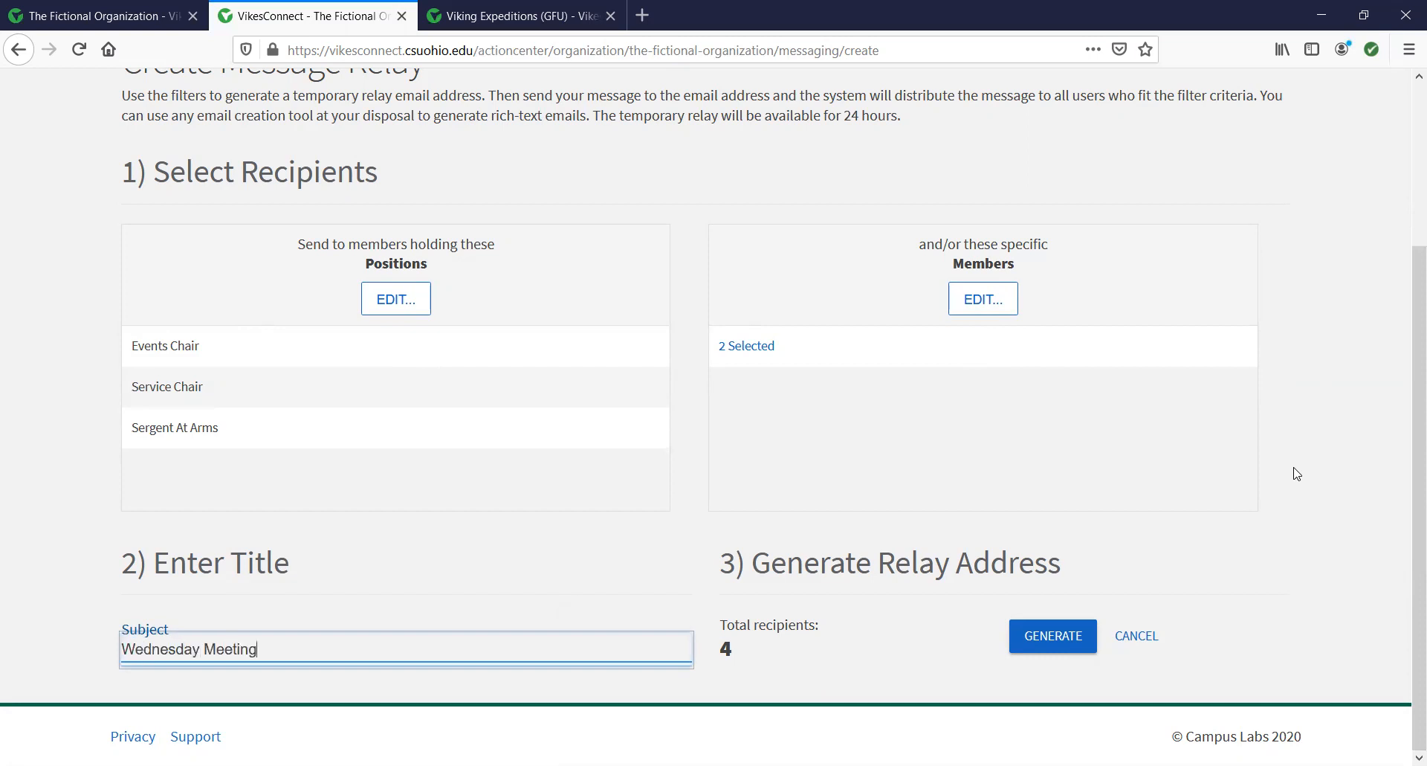
{"action": "left_click", "coordinate": [1087, 640]}
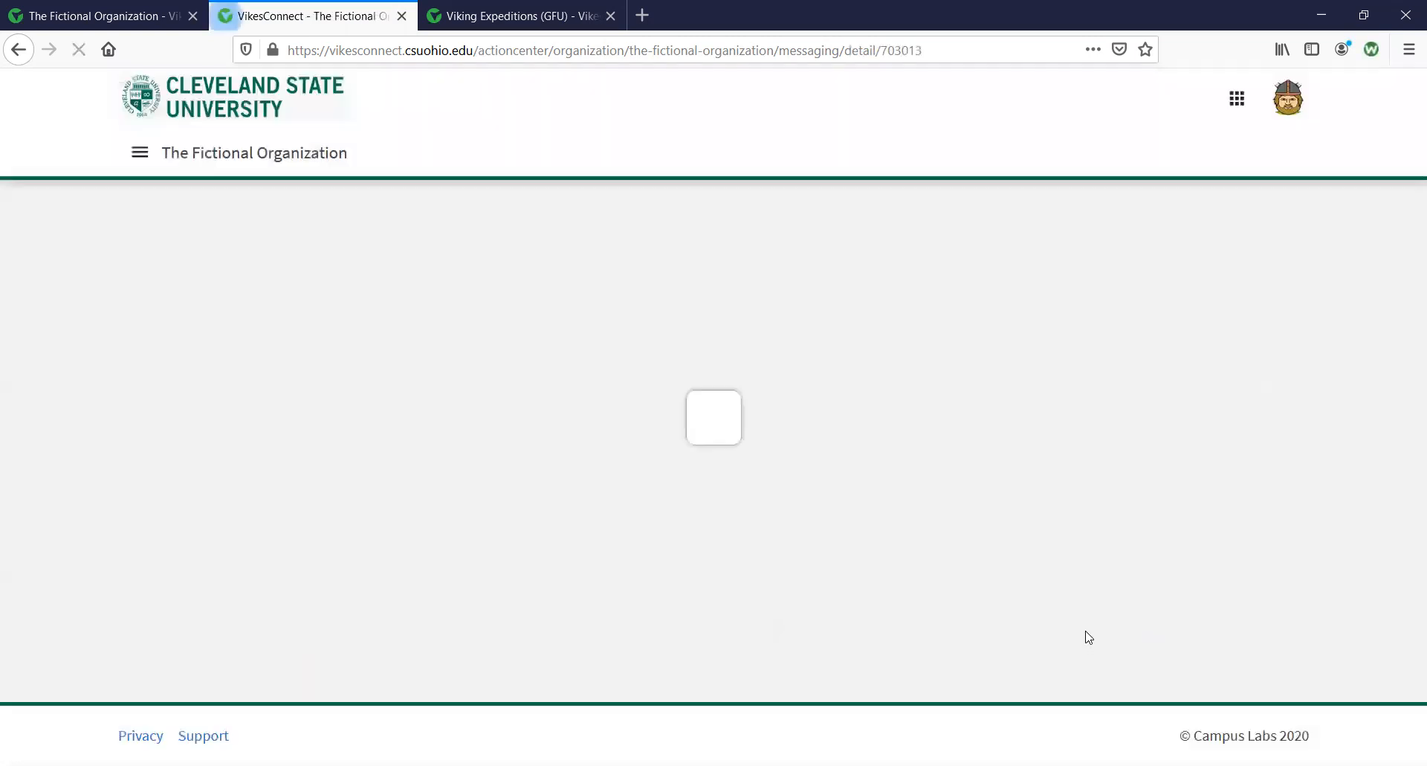
Copy the new relay's temporary address to the clipboard.
{"action": "scroll", "coordinate": [619, 378], "scroll_direction": "down", "scroll_amount": 2}
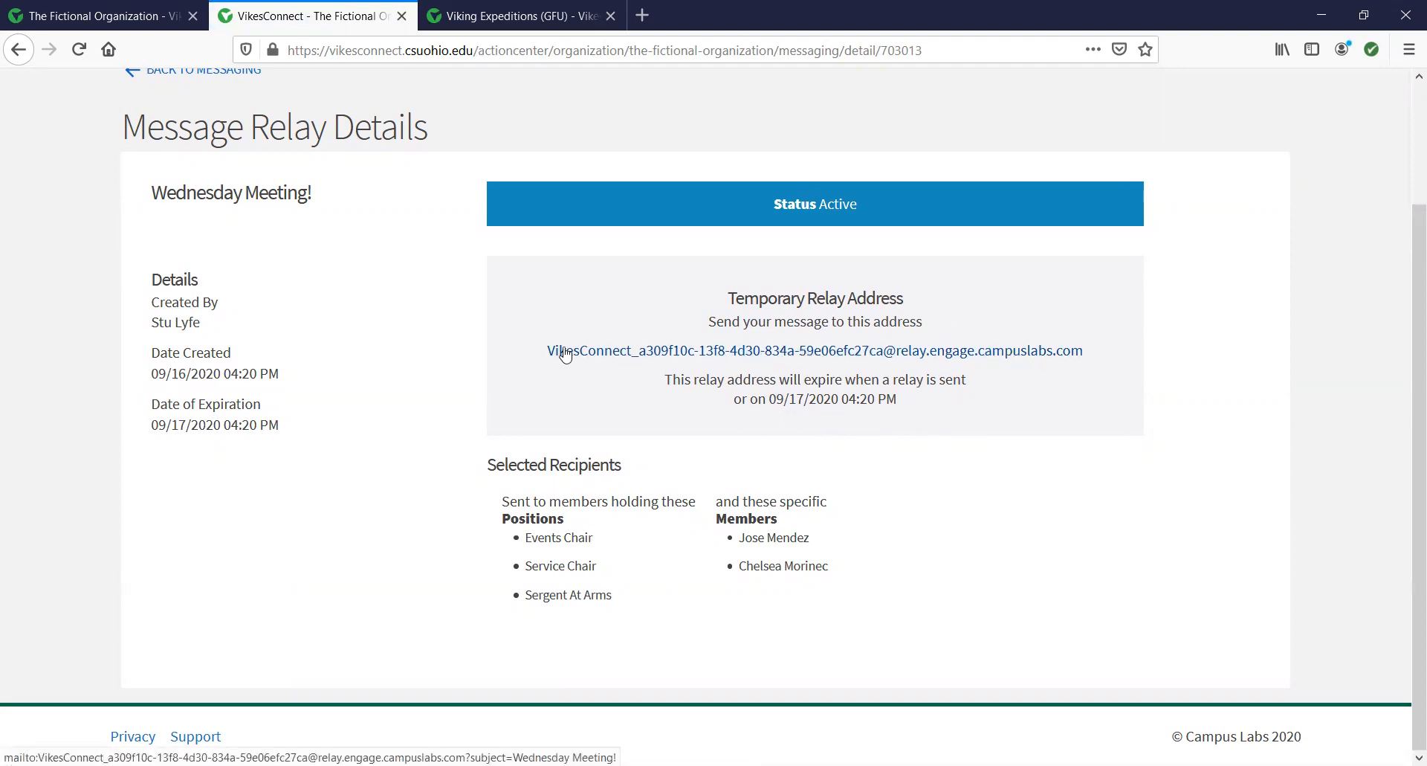
{"action": "left_click_drag", "start_coordinate": [548, 350], "coordinate": [1052, 345]}
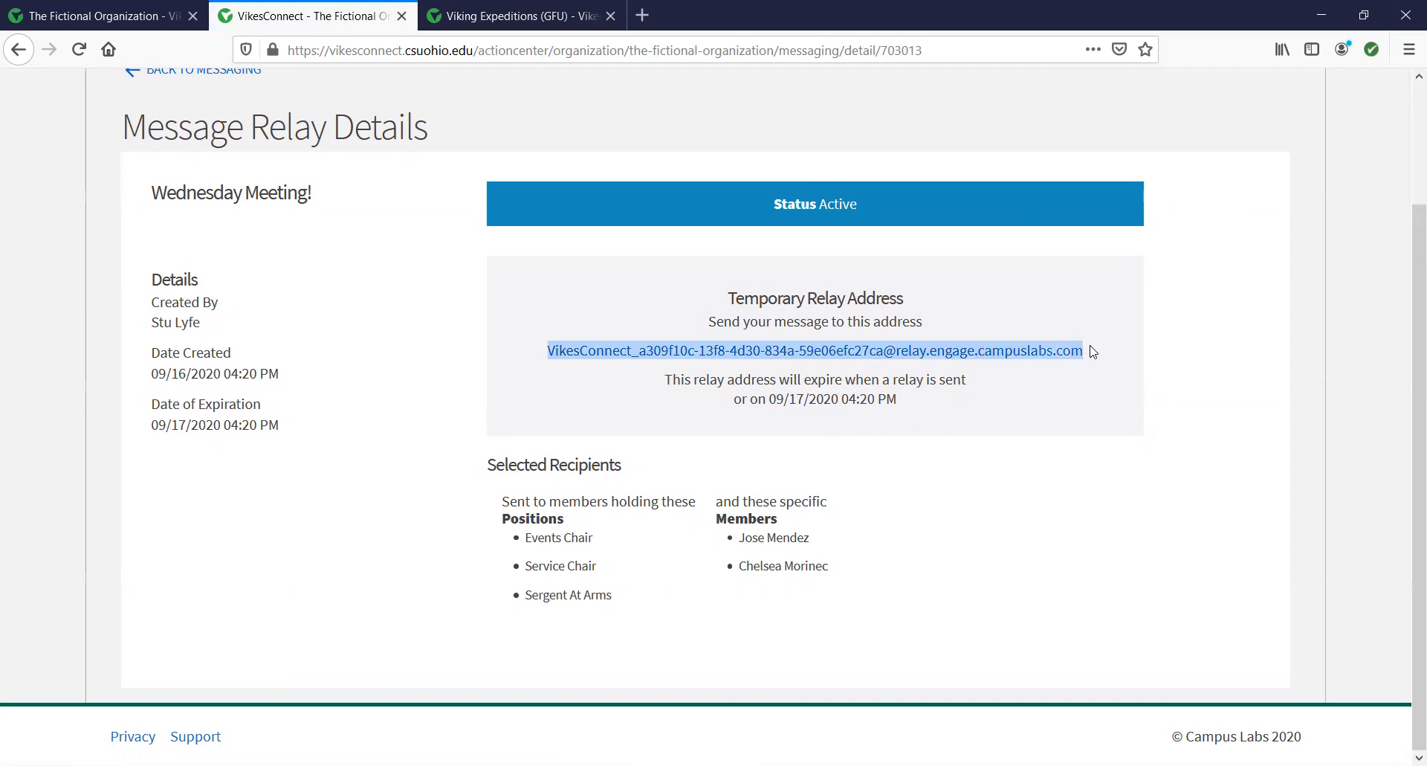
{"action": "right_click", "coordinate": [1040, 346]}
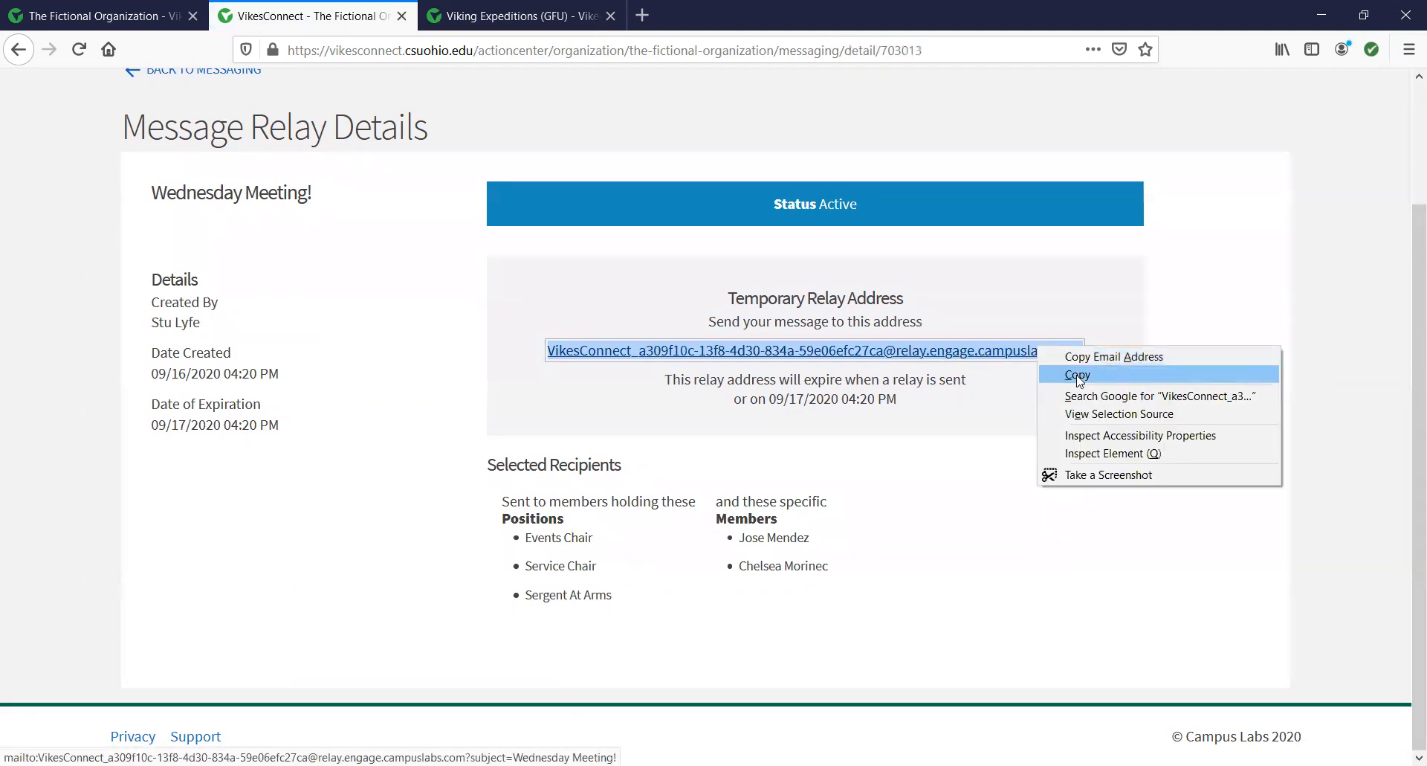
{"action": "left_click", "coordinate": [1078, 375]}
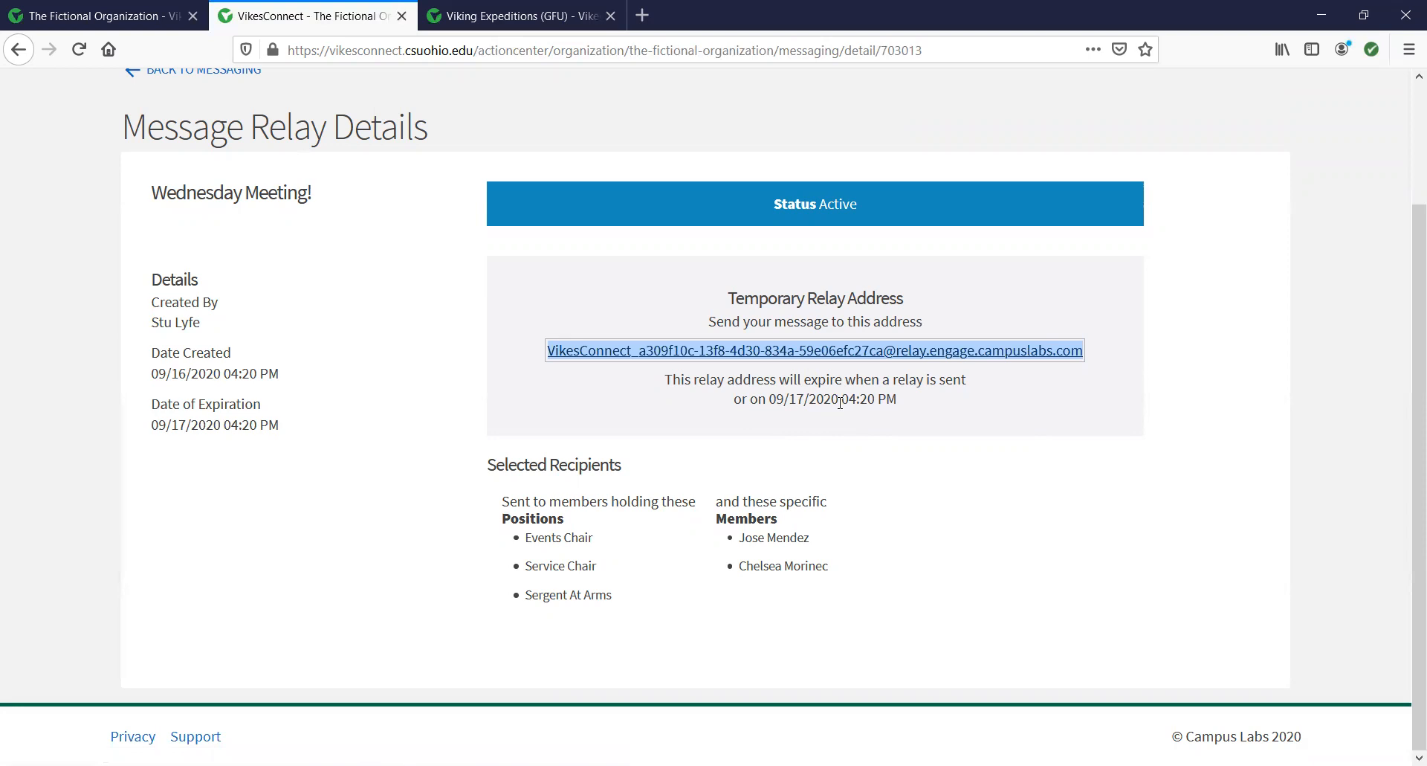
Highlight the relay's expiry notice, then return to the messaging relays list.
{"action": "left_click_drag", "start_coordinate": [668, 375], "coordinate": [918, 398]}
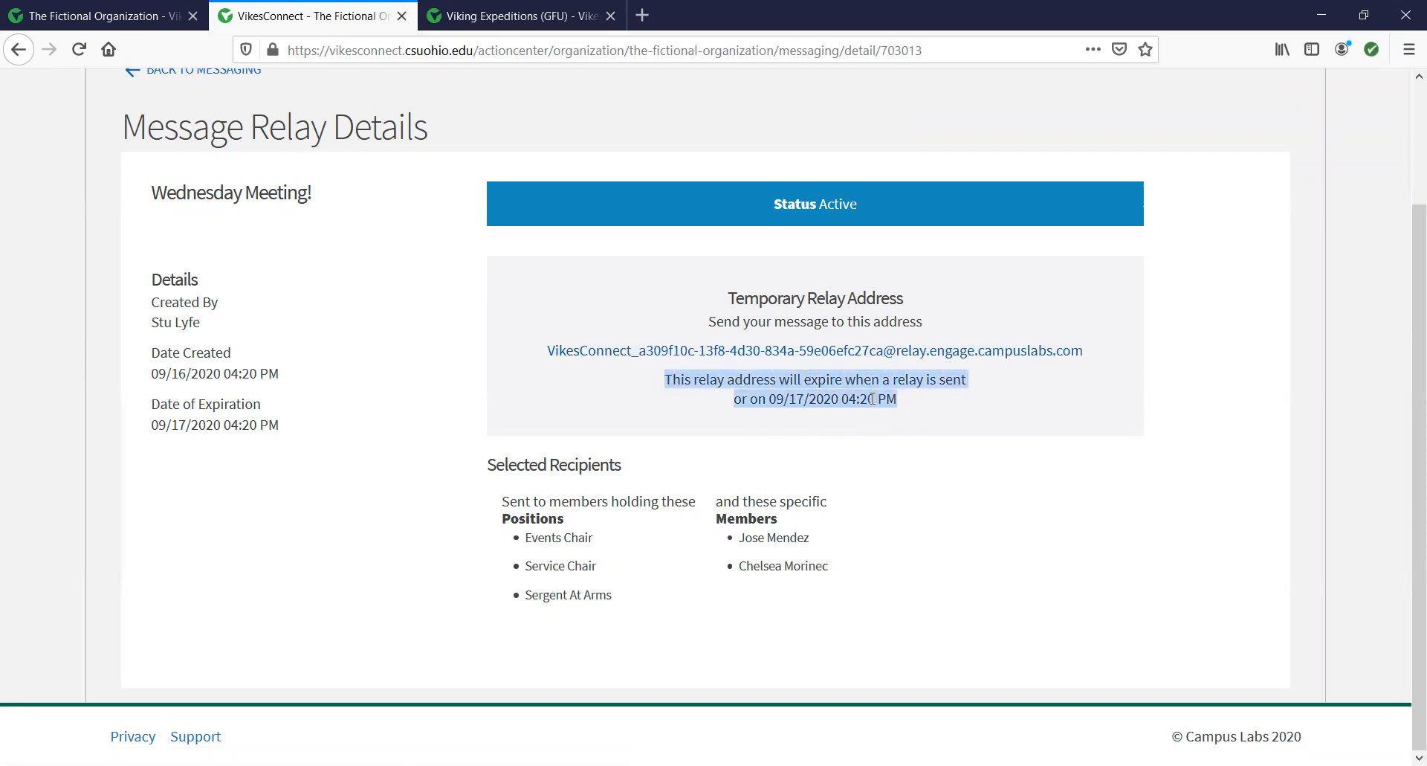
{"action": "scroll", "coordinate": [532, 223], "scroll_direction": "up", "scroll_amount": 2}
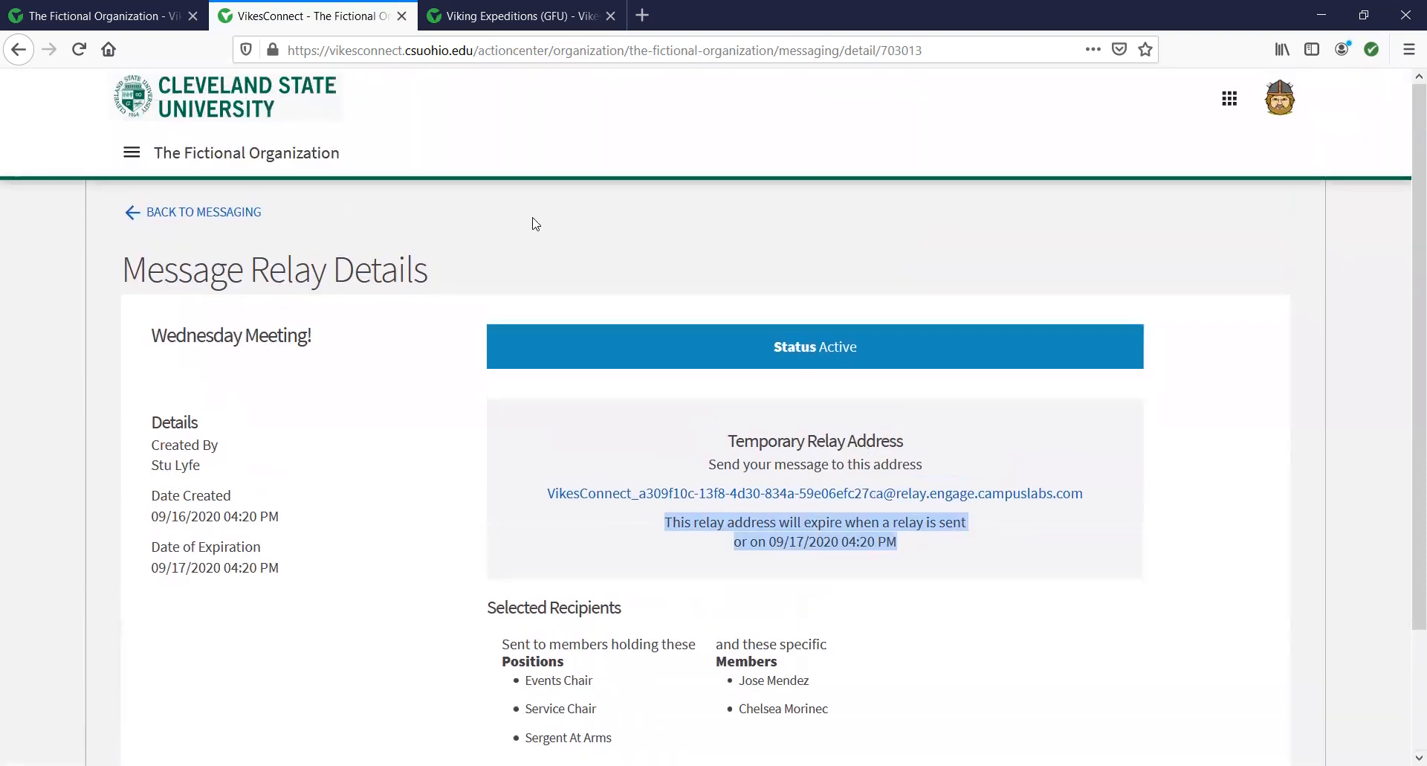
{"action": "left_click", "coordinate": [252, 216]}
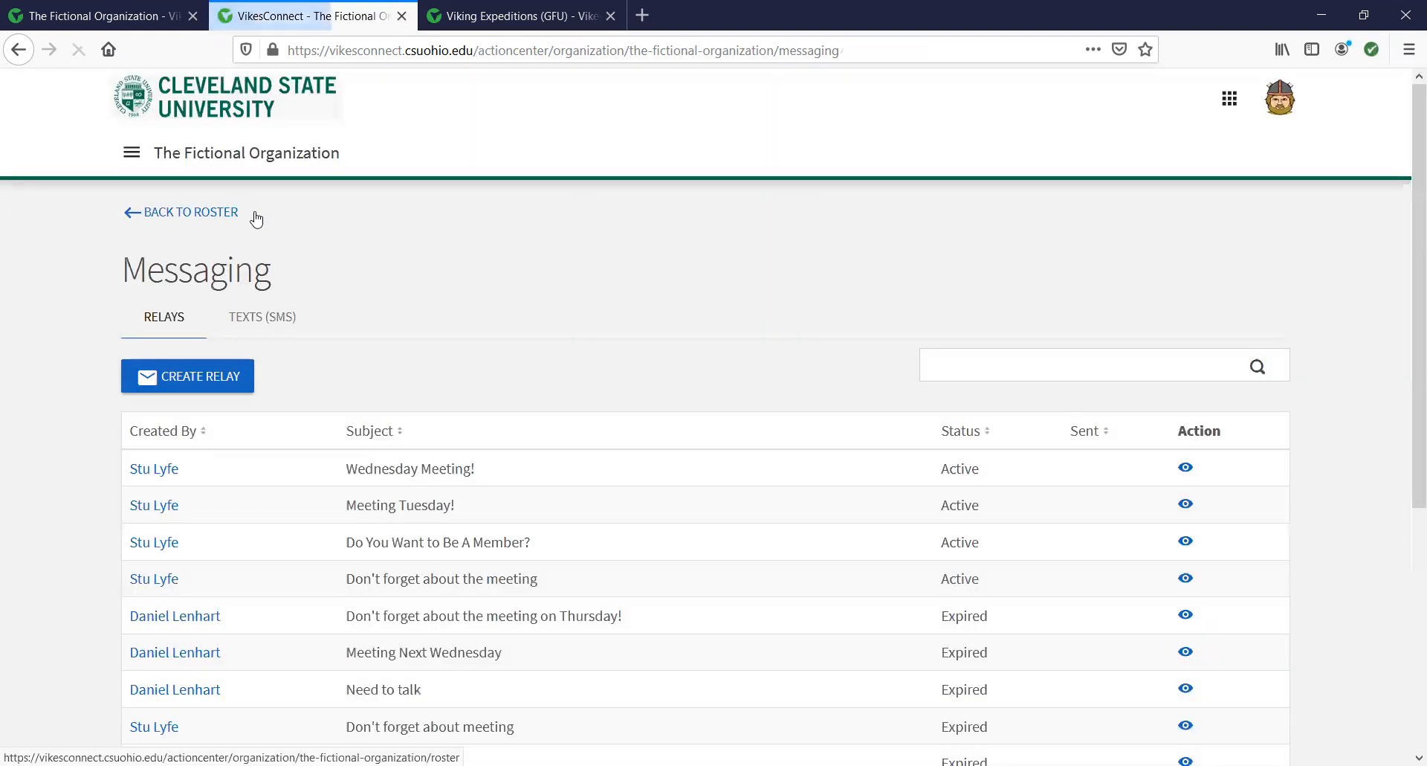
Return to the roster, briefly checking the Viking Expeditions (GFU) browser tab.
{"action": "left_click", "coordinate": [223, 216]}
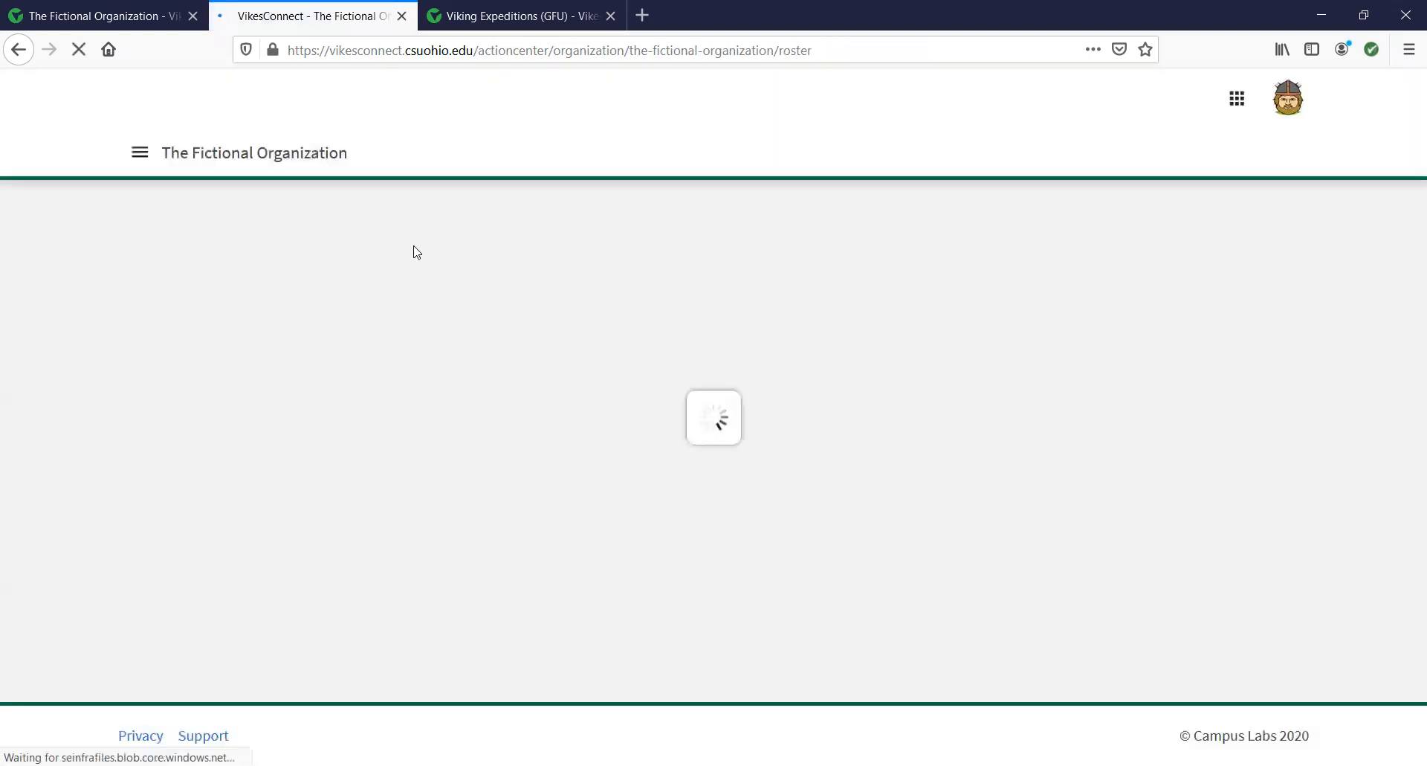
{"action": "scroll", "coordinate": [794, 336], "scroll_direction": "down", "scroll_amount": 3}
{"action": "scroll", "coordinate": [794, 295], "scroll_direction": "up", "scroll_amount": 2}
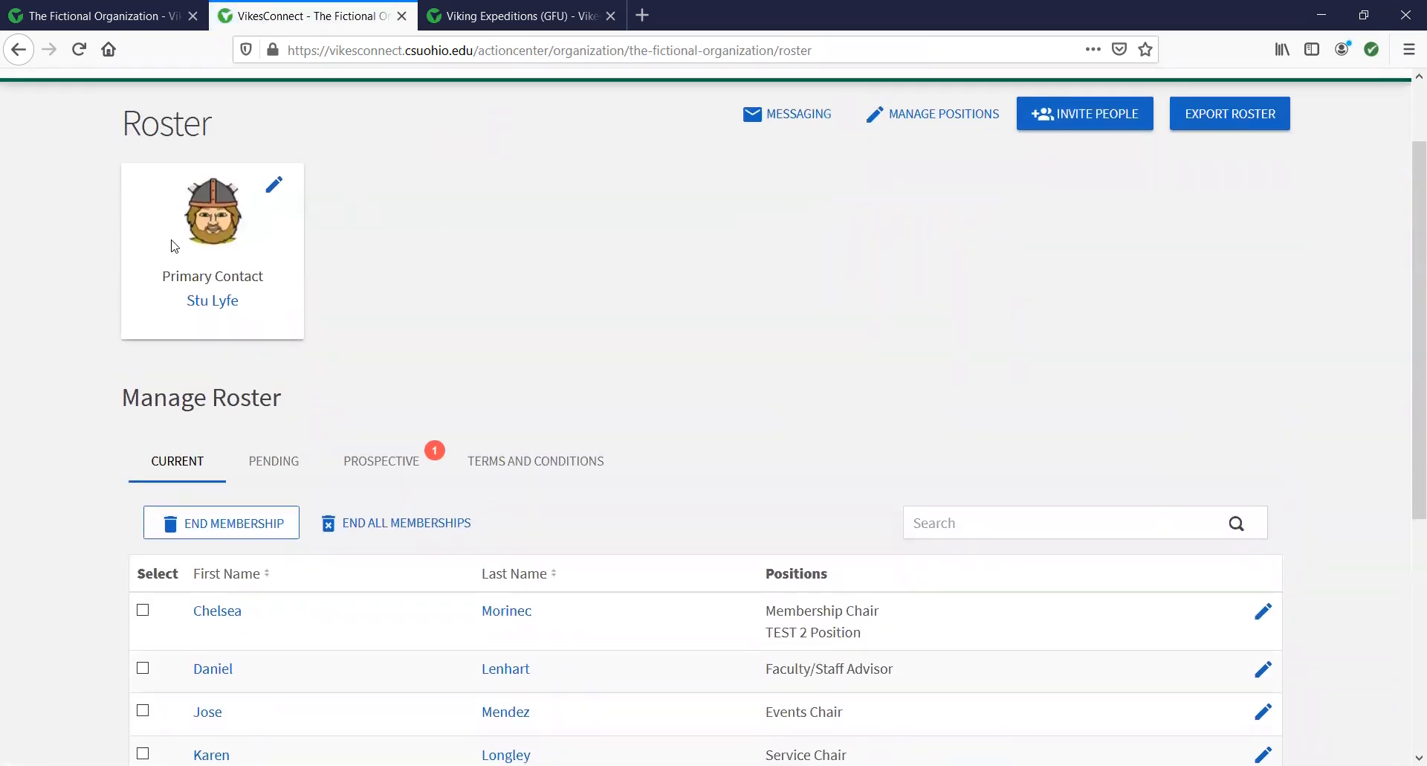
{"action": "left_click", "coordinate": [521, 16]}
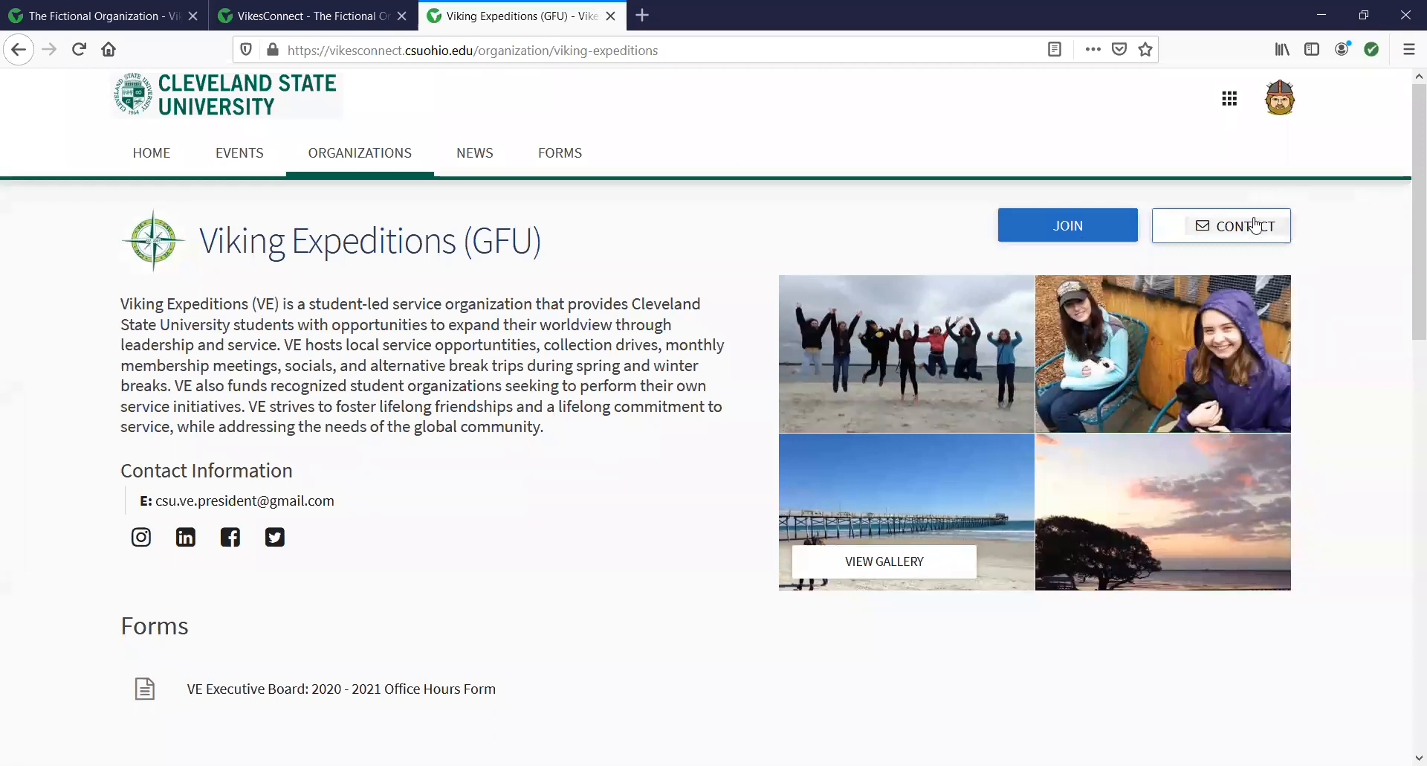
{"action": "left_click", "coordinate": [310, 21]}
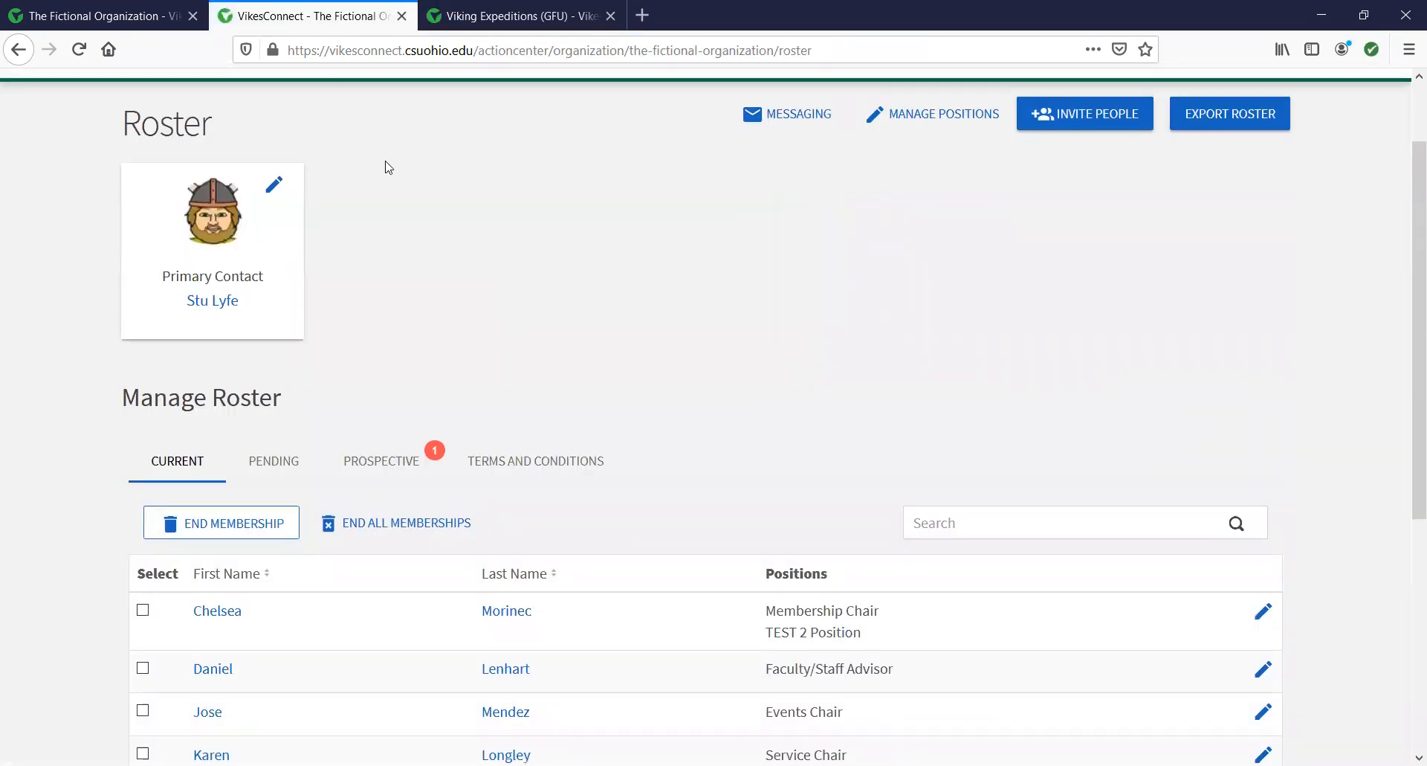
View the roster's Prospective members, then come back to the Fictional Organization roster.
{"action": "scroll", "coordinate": [1115, 309], "scroll_direction": "up", "scroll_amount": 2}
{"action": "scroll", "coordinate": [1131, 310], "scroll_direction": "down", "scroll_amount": 2}
{"action": "left_click", "coordinate": [386, 462]}
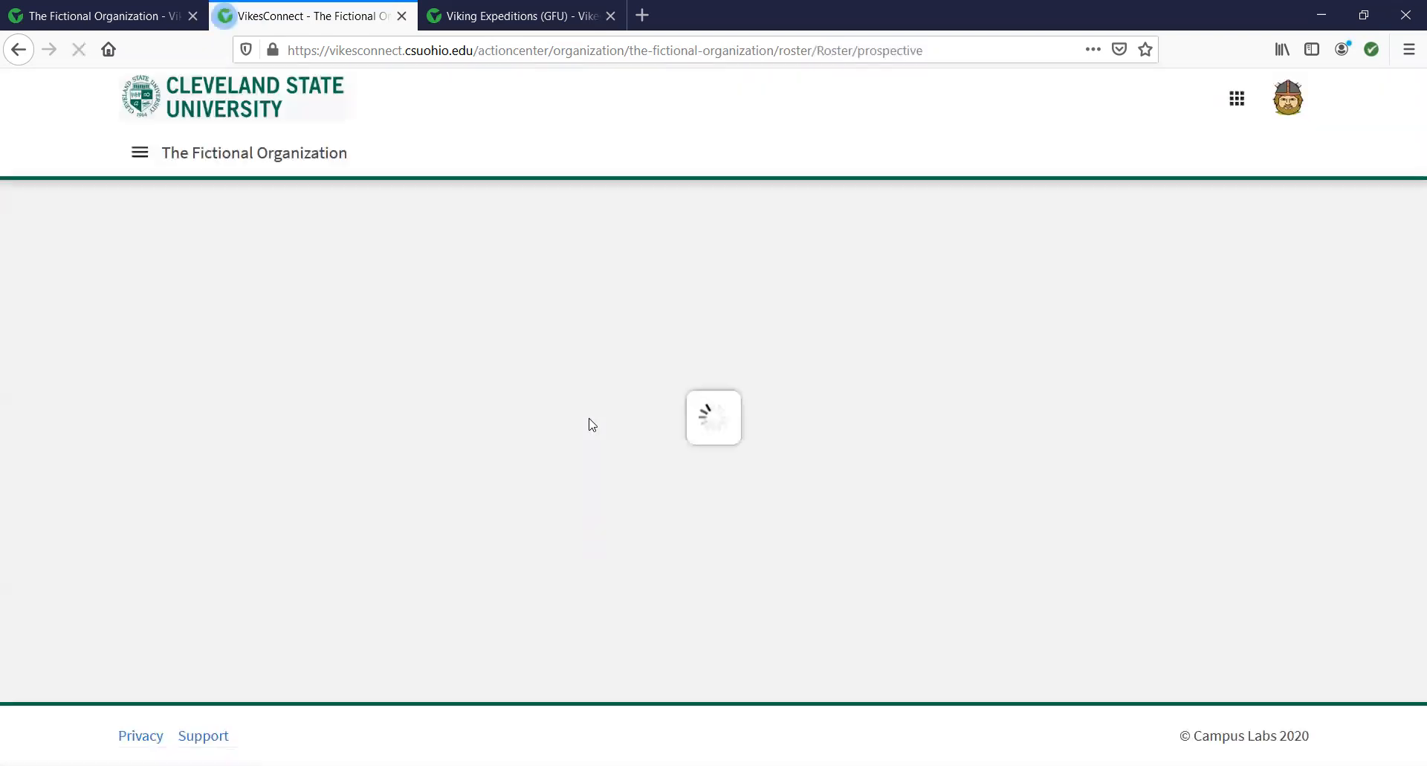
{"action": "left_click", "coordinate": [487, 26]}
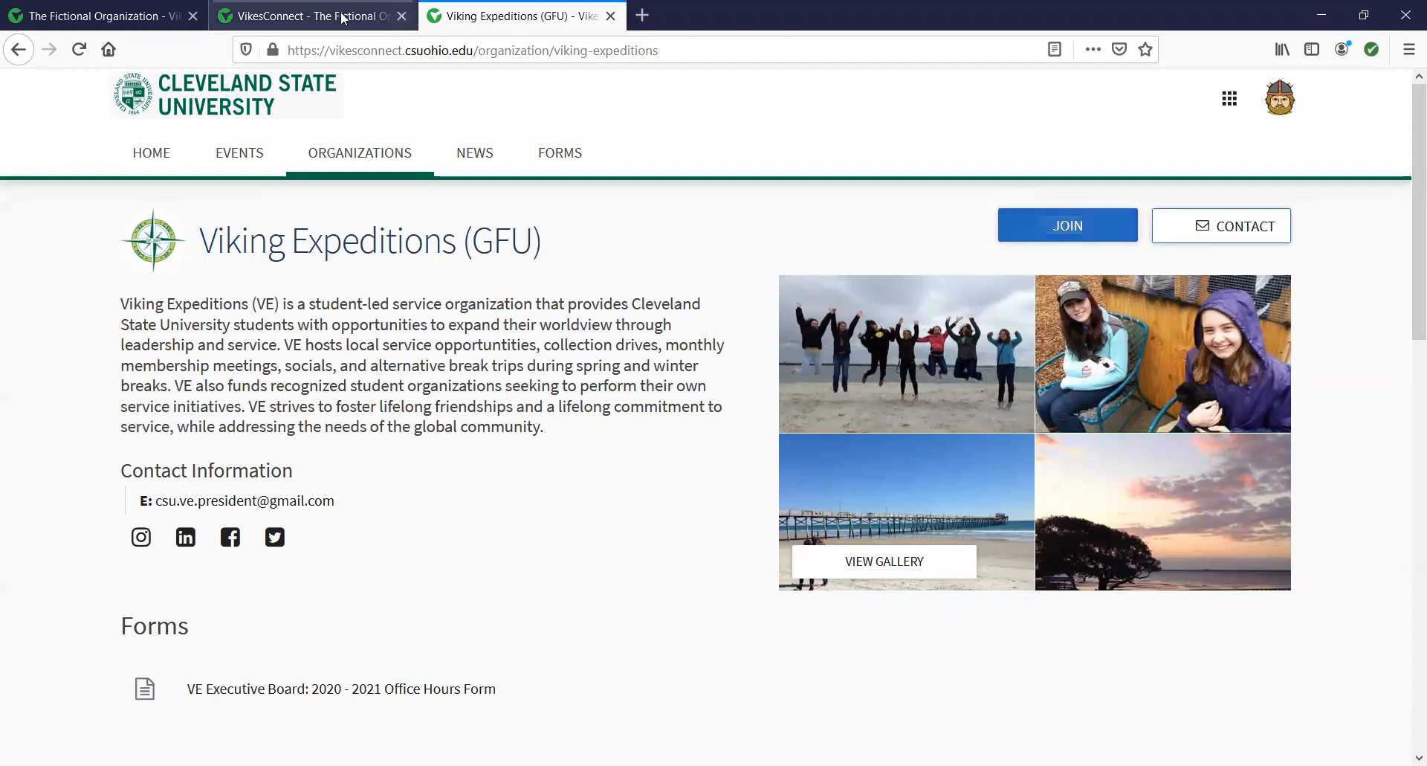
{"action": "left_click", "coordinate": [316, 18]}
{"action": "scroll", "coordinate": [325, 488], "scroll_direction": "down", "scroll_amount": 1}
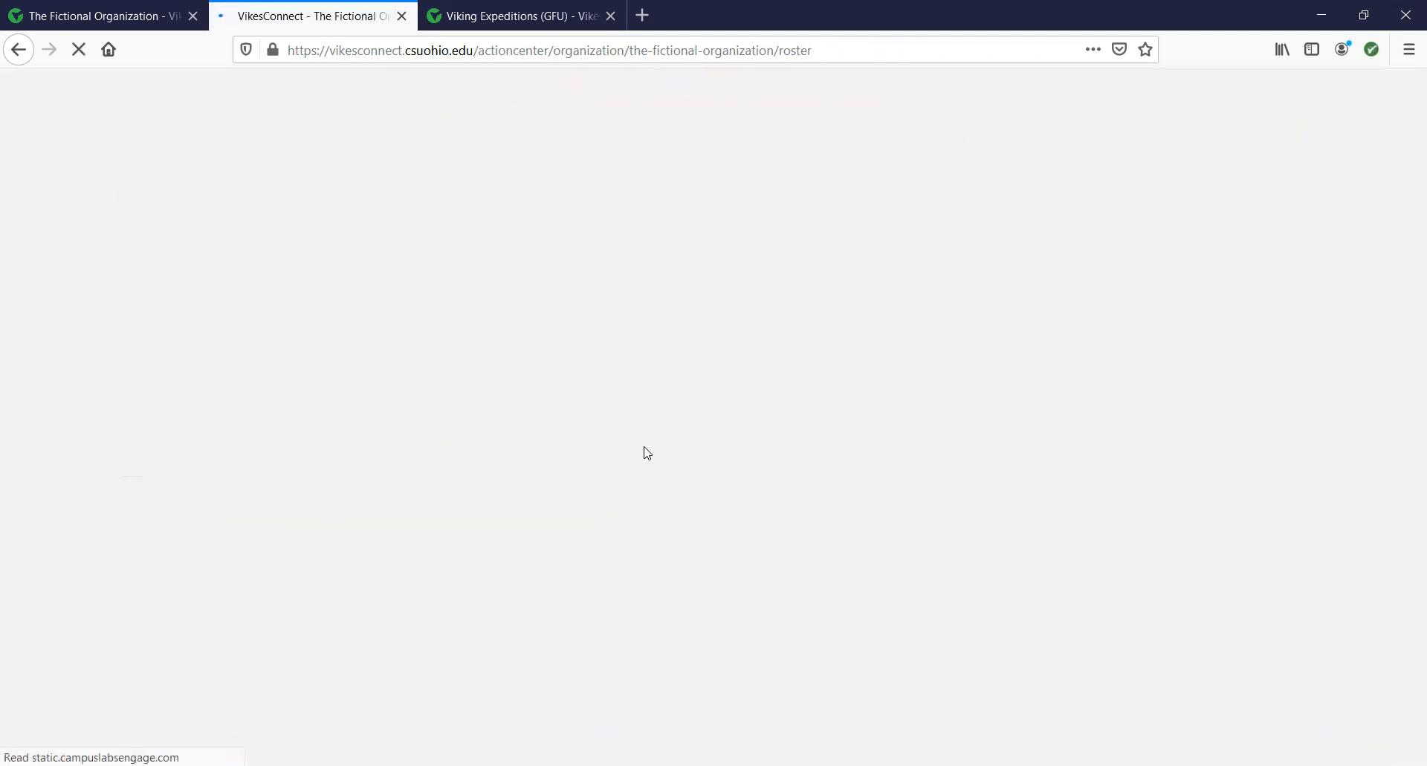
{"action": "scroll", "coordinate": [661, 576], "scroll_direction": "up", "scroll_amount": 1}
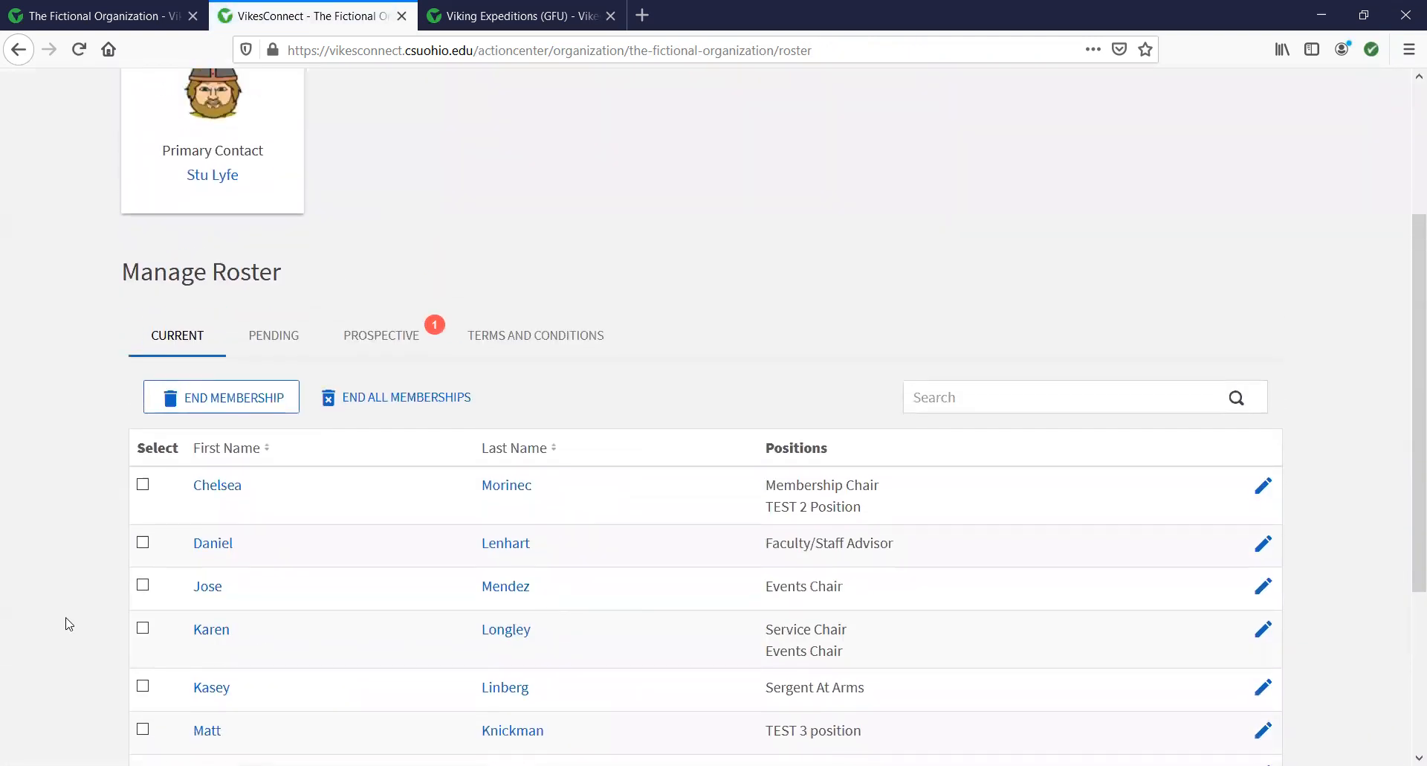
{"action": "left_click", "coordinate": [143, 569]}
{"action": "left_click", "coordinate": [143, 614]}
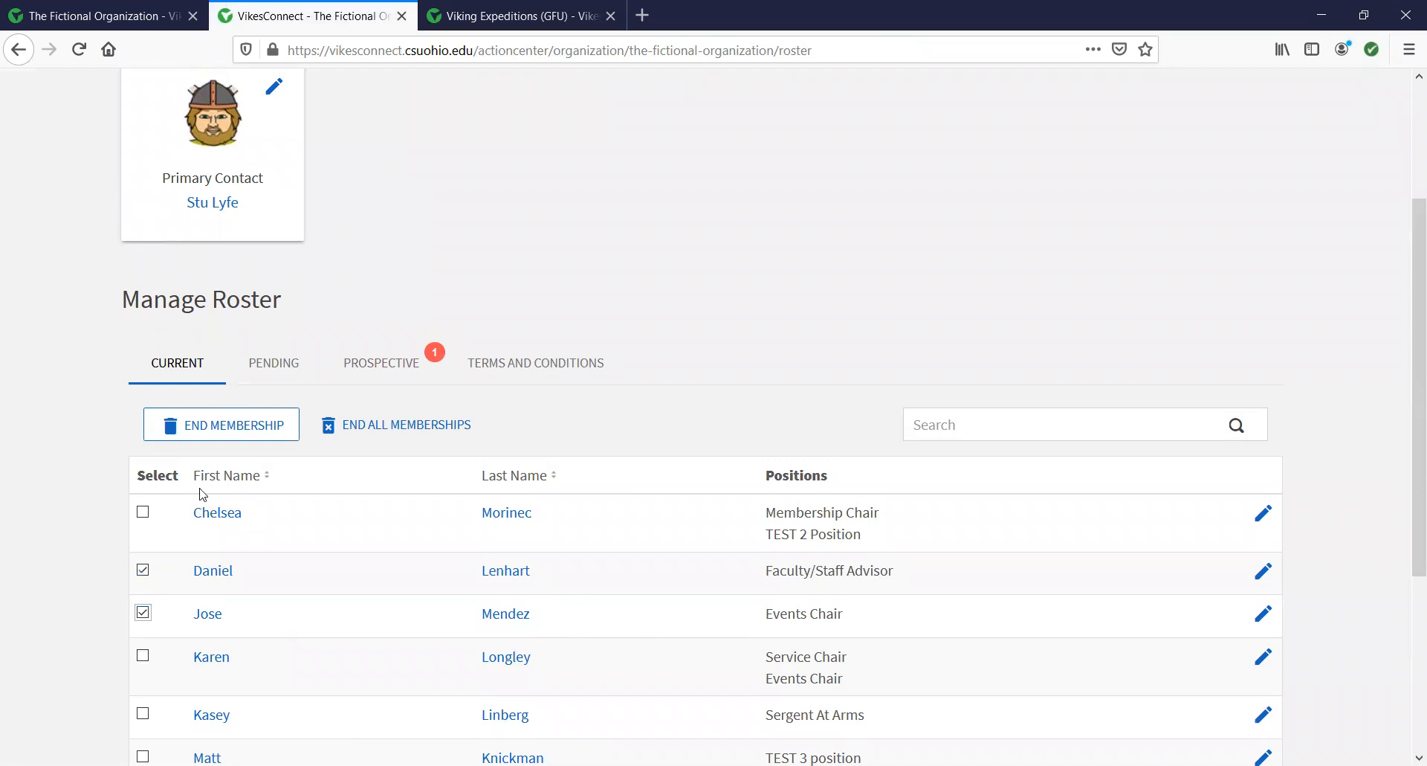
{"action": "left_click", "coordinate": [221, 430]}
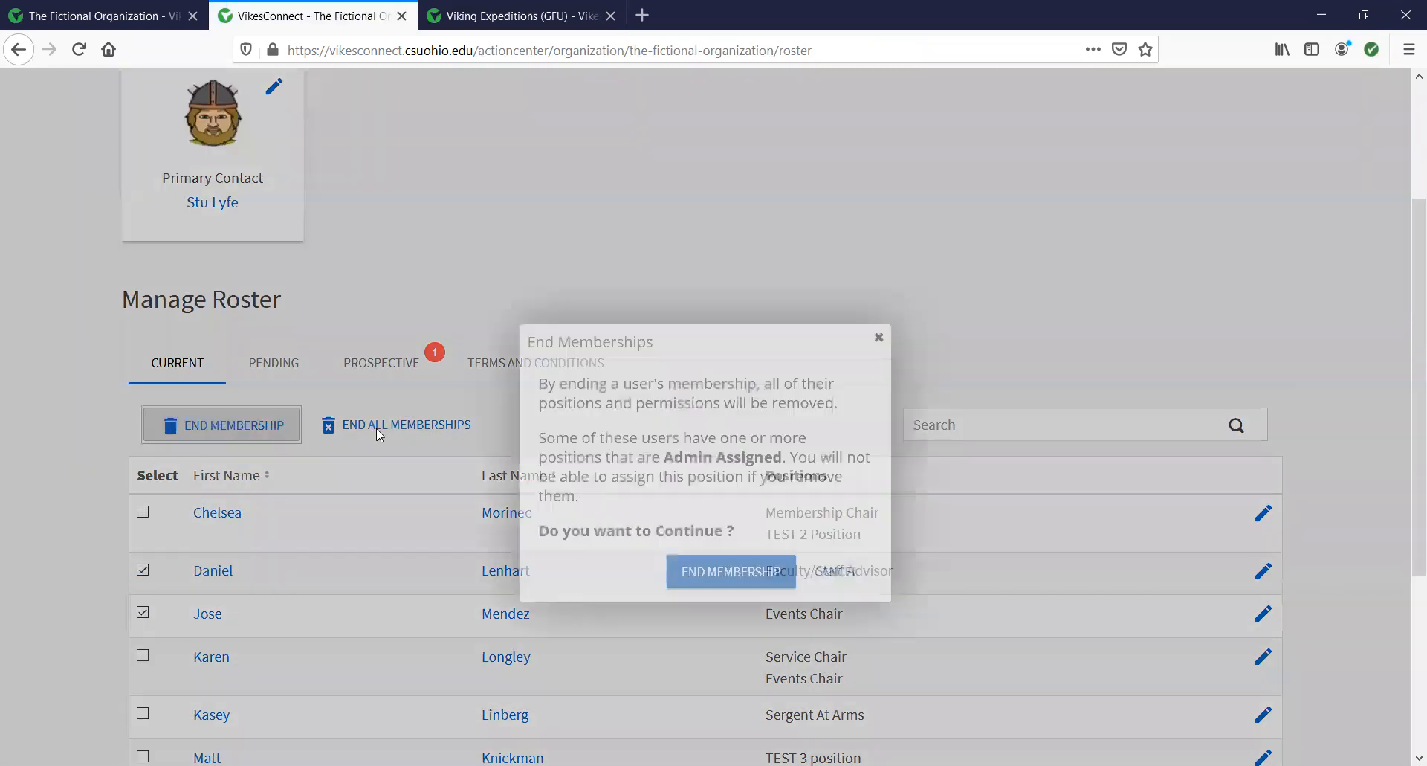
{"action": "left_click", "coordinate": [879, 338]}
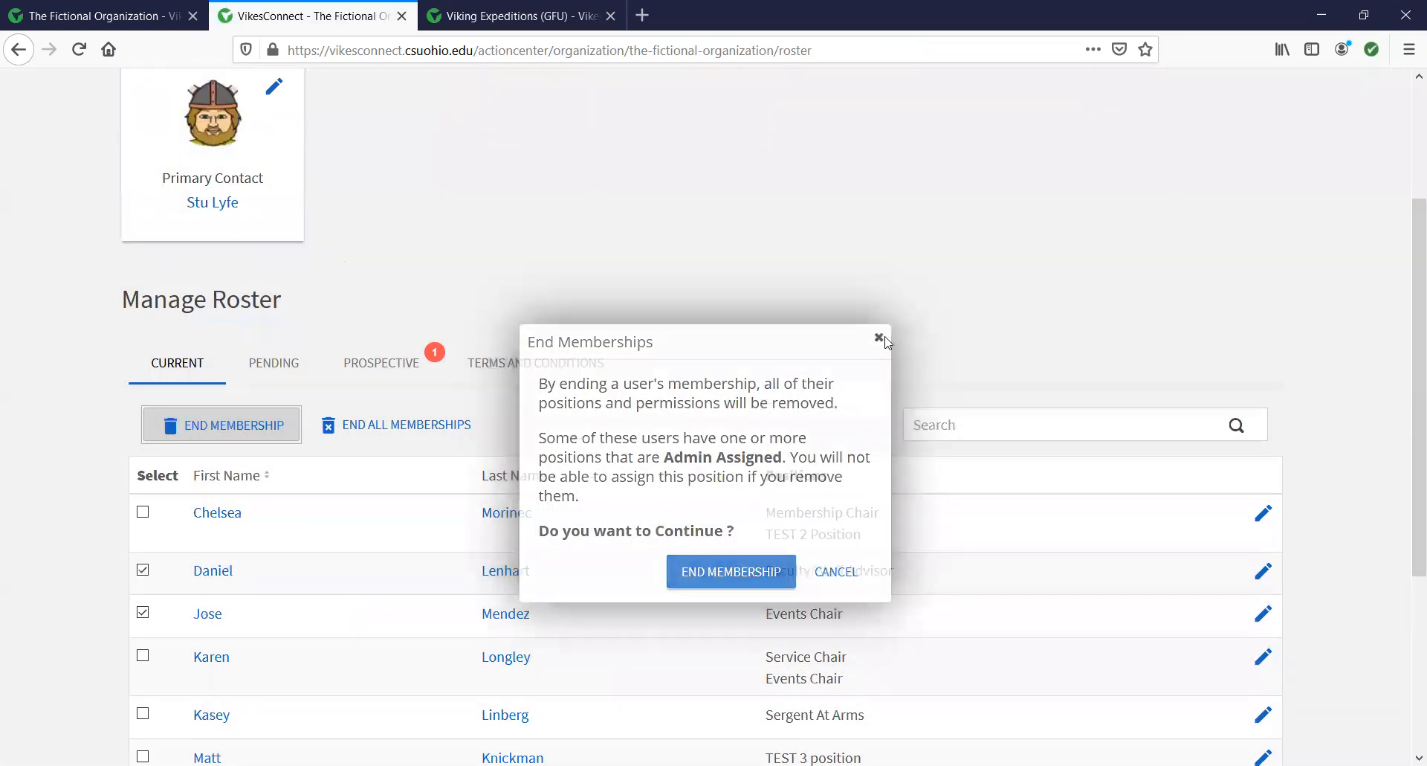
{"action": "scroll", "coordinate": [915, 341], "scroll_direction": "up", "scroll_amount": 2}
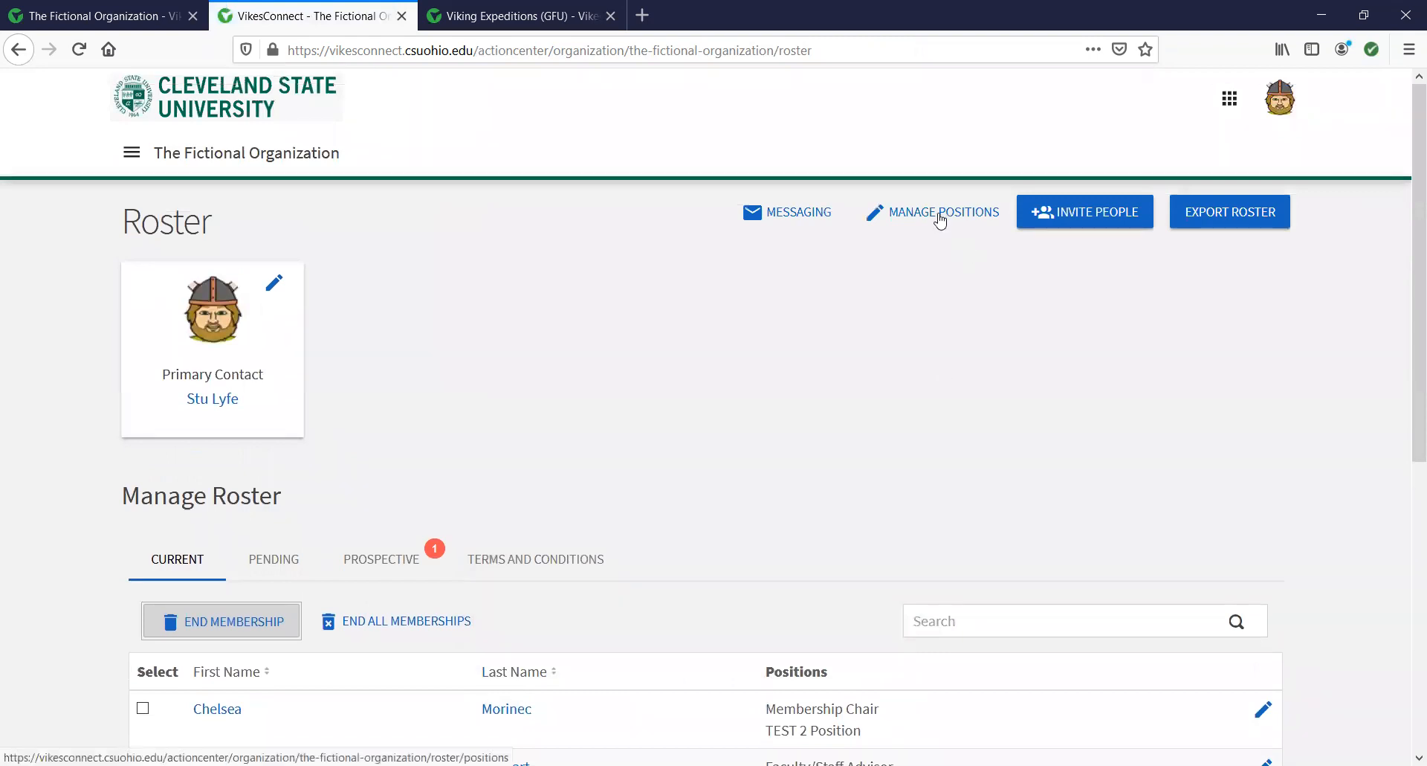
{"action": "scroll", "coordinate": [920, 307], "scroll_direction": "down", "scroll_amount": 3}
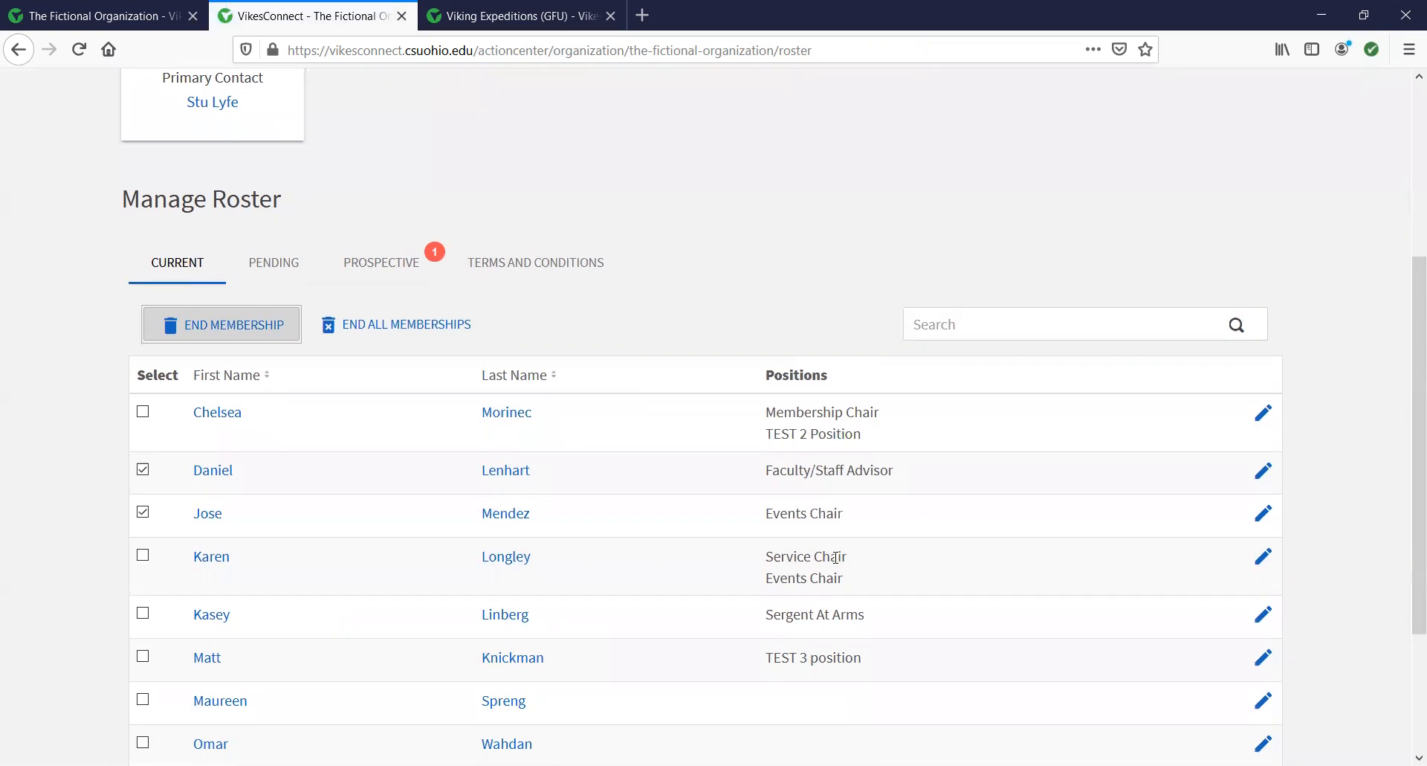
{"action": "scroll", "coordinate": [838, 550], "scroll_direction": "down", "scroll_amount": 1}
{"action": "scroll", "coordinate": [837, 558], "scroll_direction": "up", "scroll_amount": 3}
{"action": "scroll", "coordinate": [838, 563], "scroll_direction": "down", "scroll_amount": 1}
{"action": "scroll", "coordinate": [838, 564], "scroll_direction": "down", "scroll_amount": 1}
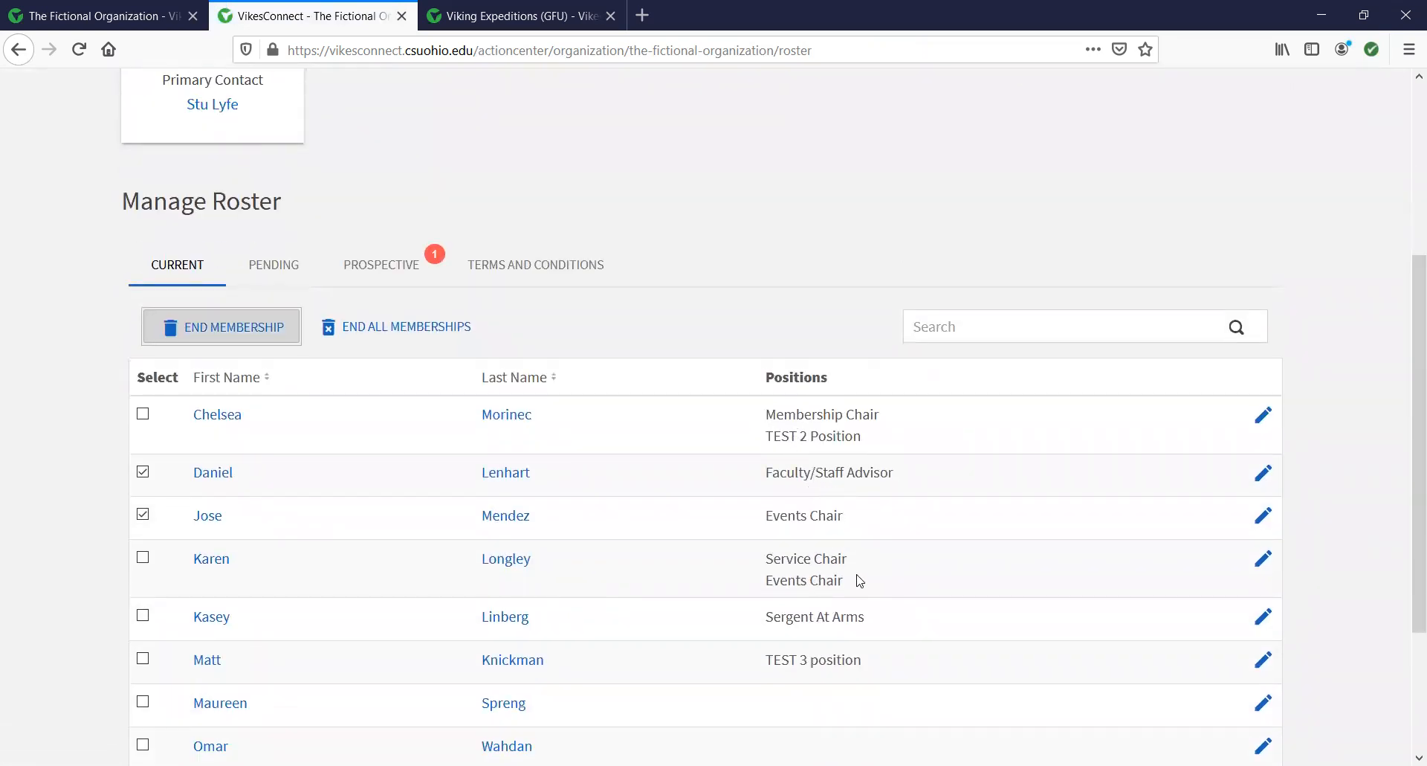
{"action": "scroll", "coordinate": [860, 581], "scroll_direction": "up", "scroll_amount": 3}
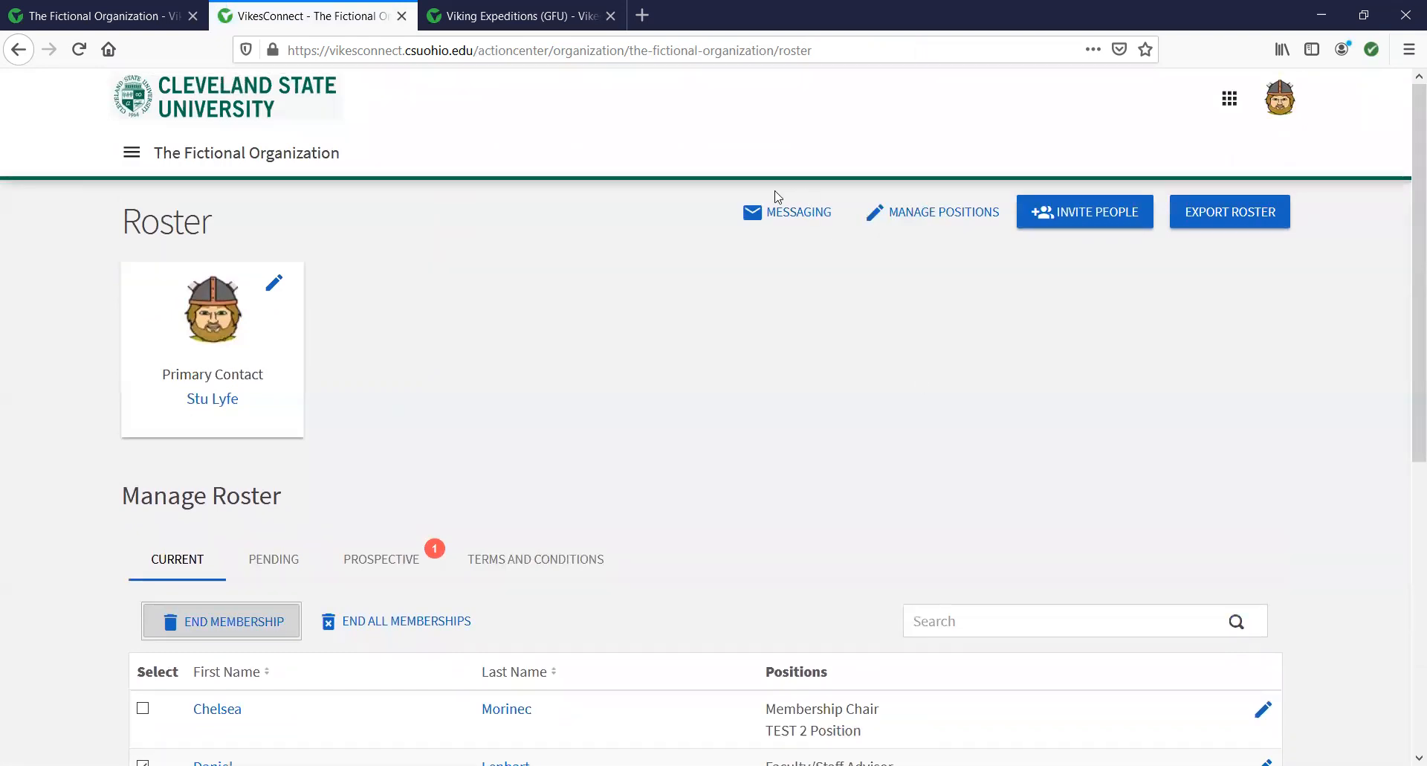